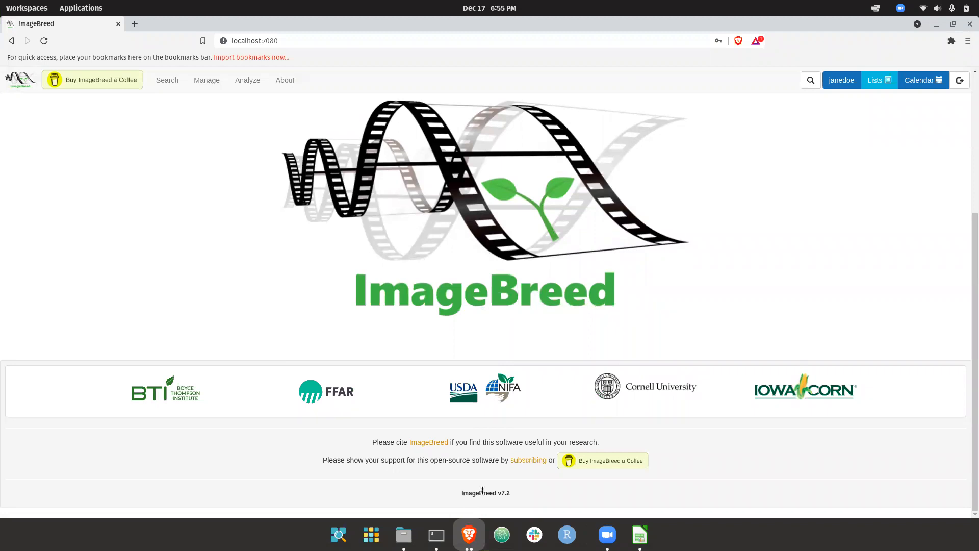
Open the Accessions and Plots search page and look over the listed accessions.
left_click(524, 489)
scroll(524, 489, "up", 5)
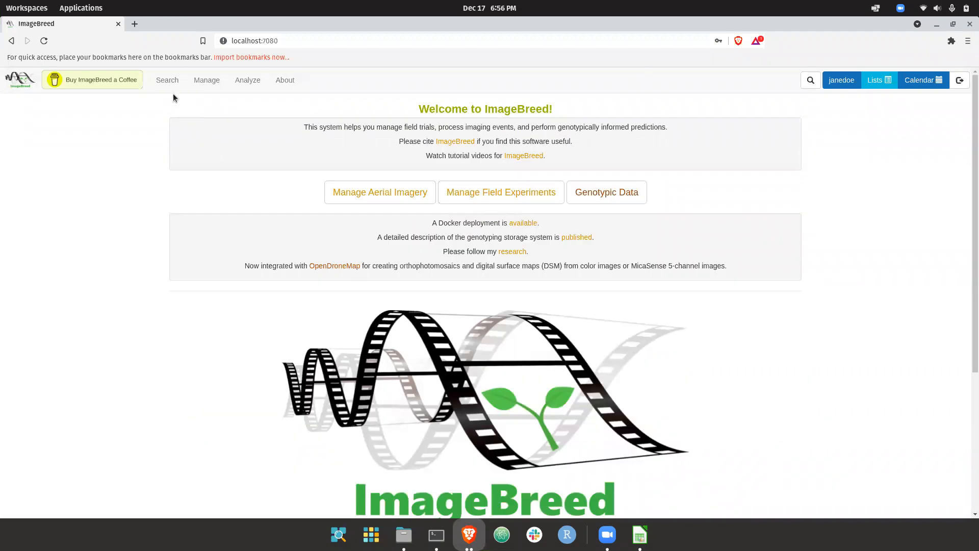
left_click(175, 109)
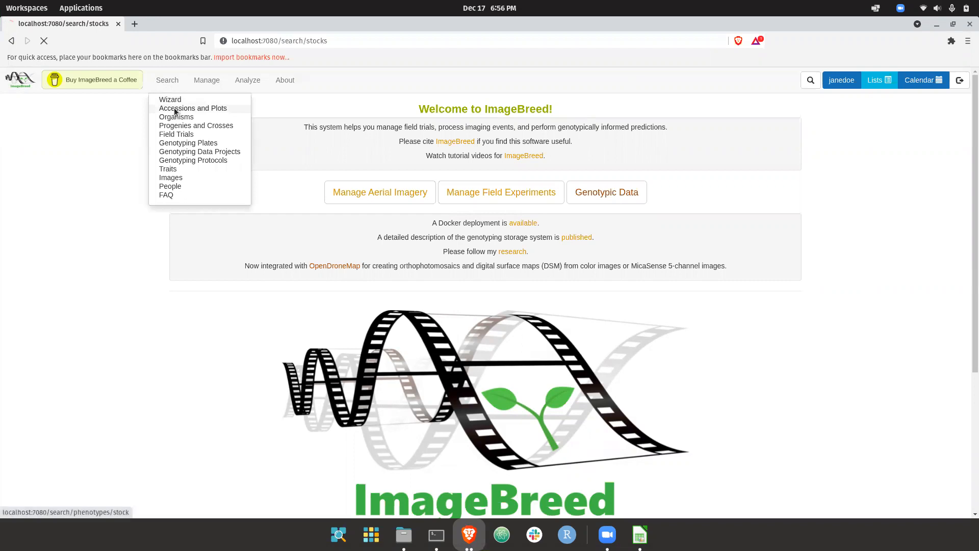
scroll(280, 255, "down", 1)
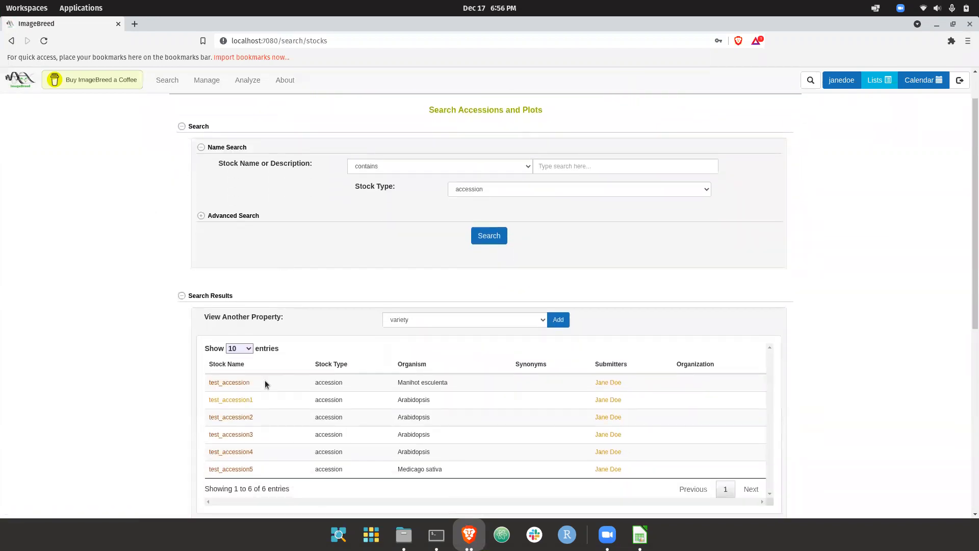
scroll(366, 286, "up", 1)
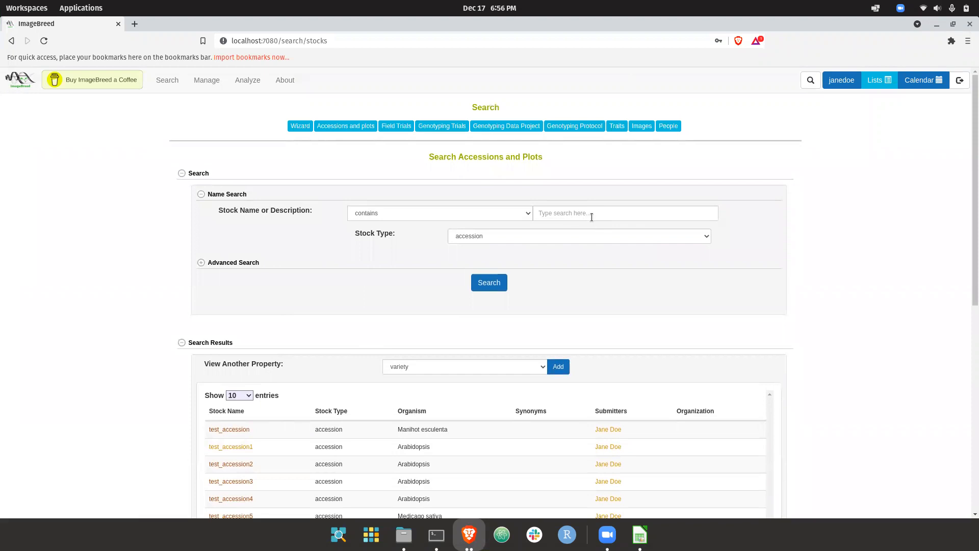
Search for accessions whose name or description contains "test_accession" and review the matching stocks.
left_click(592, 214)
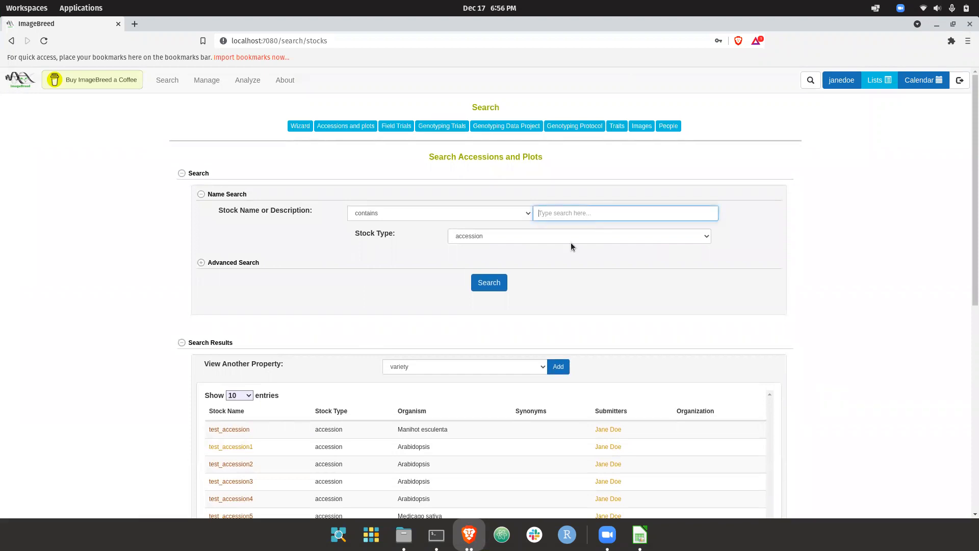
type("test_accession")
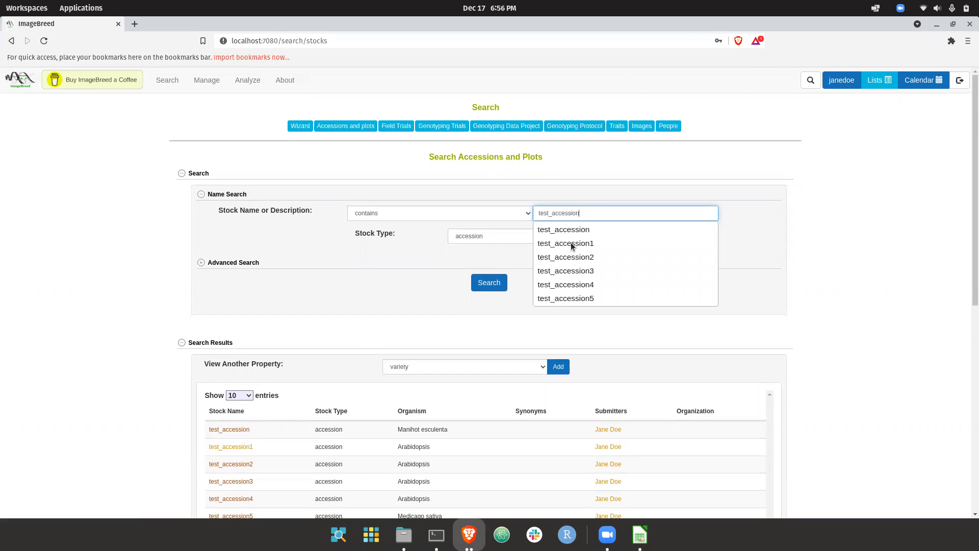
left_click(488, 283)
scroll(390, 289, "down", 3)
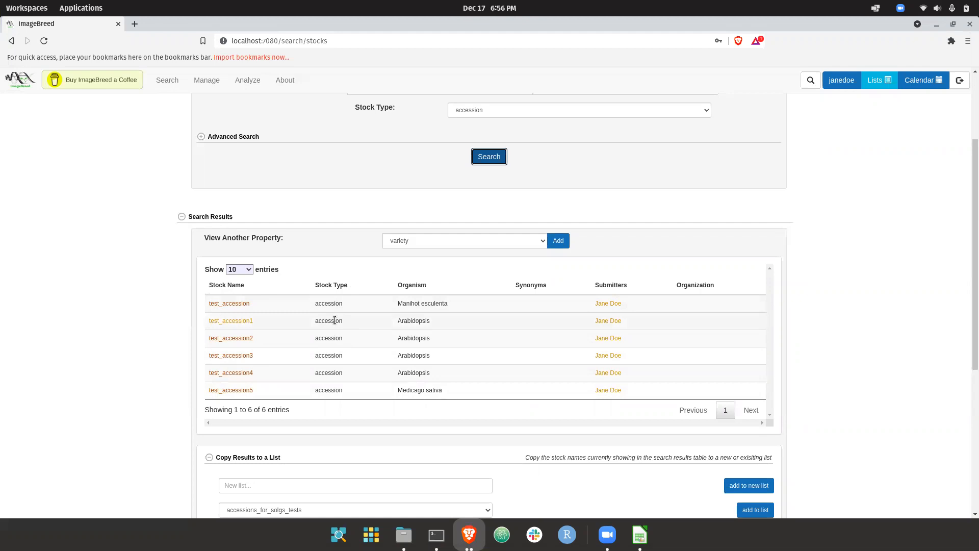
scroll(316, 329, "up", 1)
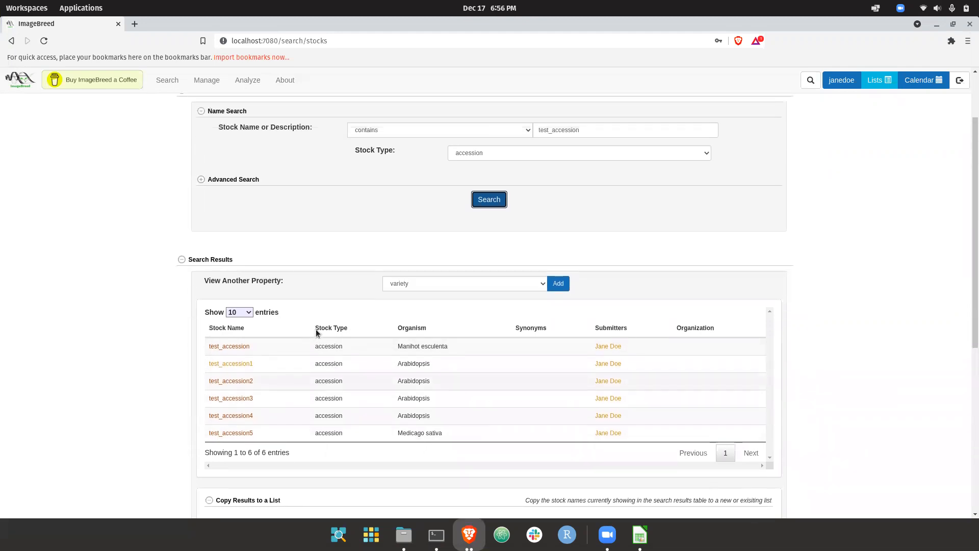
scroll(318, 374, "up", 2)
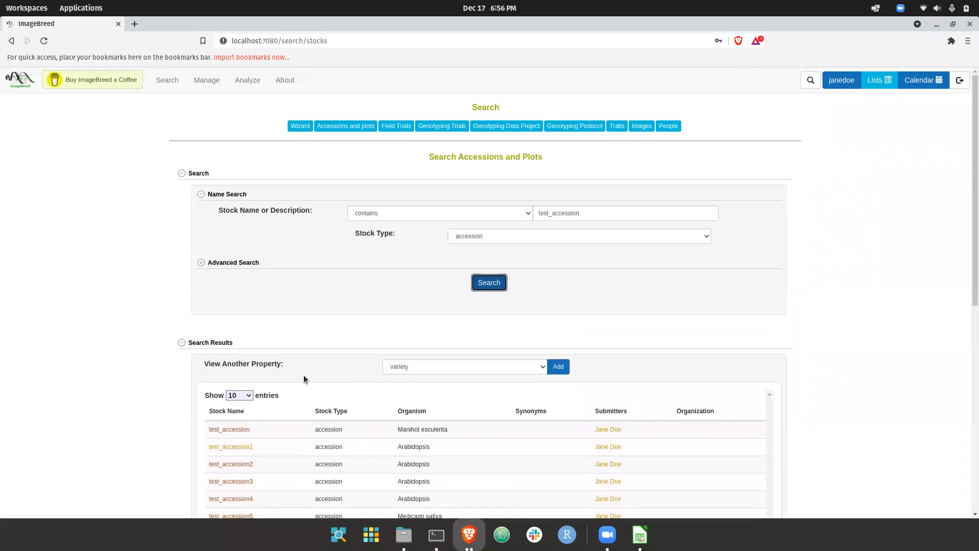
scroll(194, 302, "down", 2)
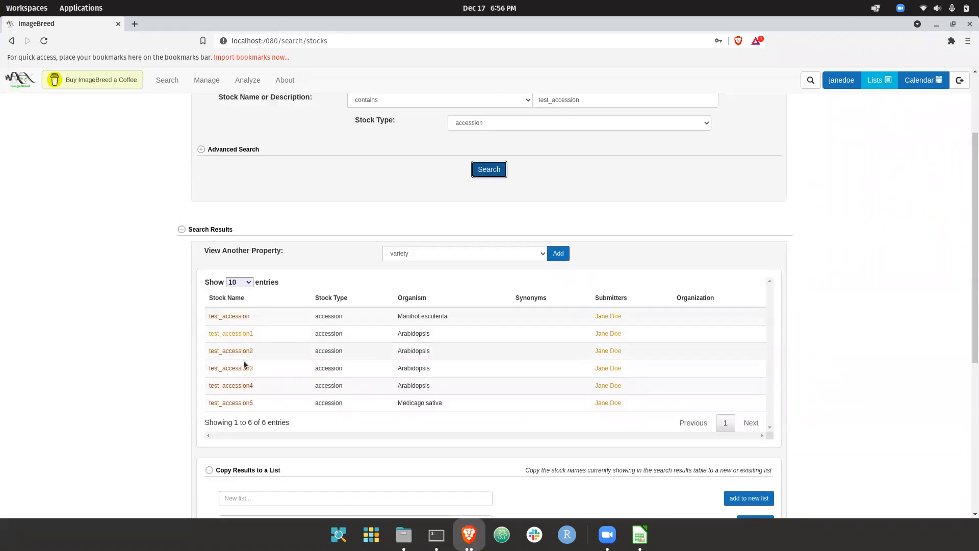
scroll(311, 315, "up", 2)
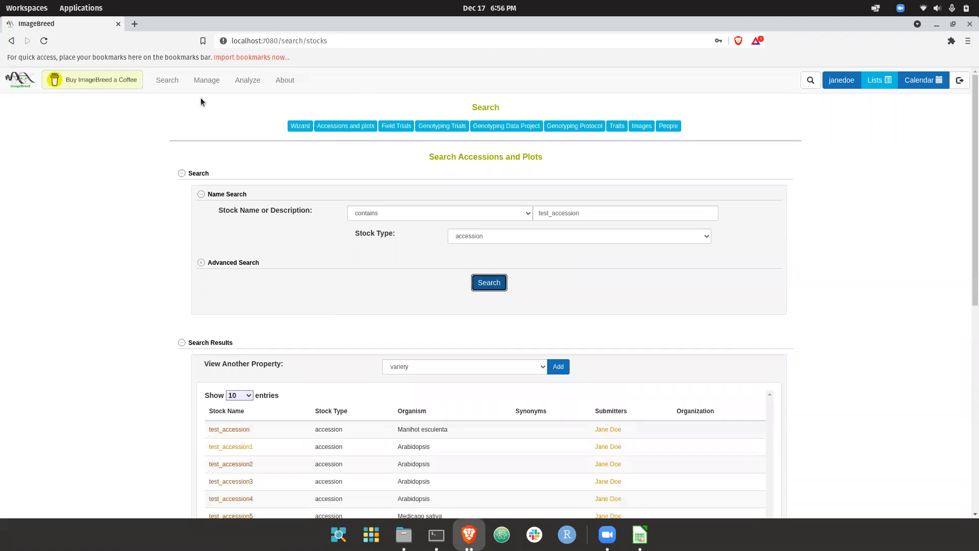
Start adding accessions from the Manage Accessions page and choose uploading a file as the method.
mouse_move(195, 89)
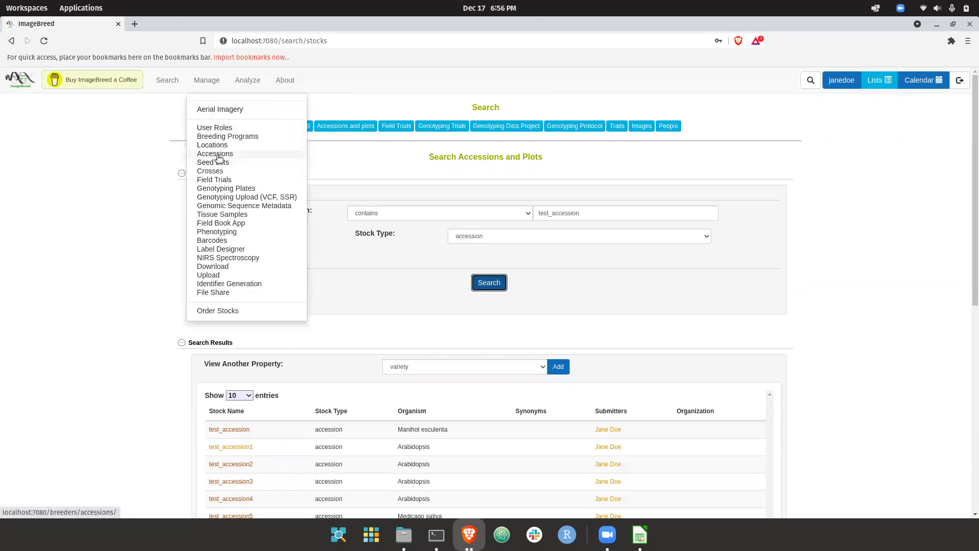
left_click(218, 156)
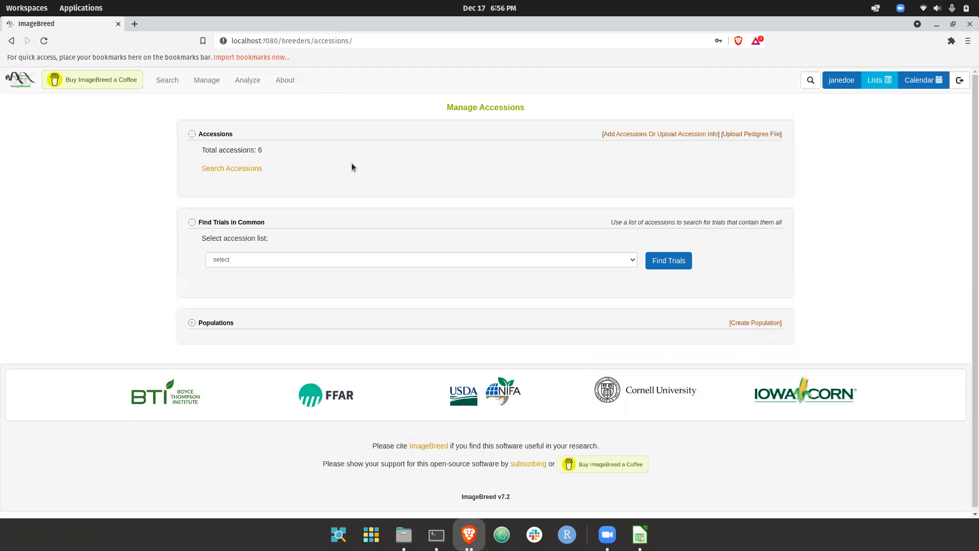
left_click(657, 135)
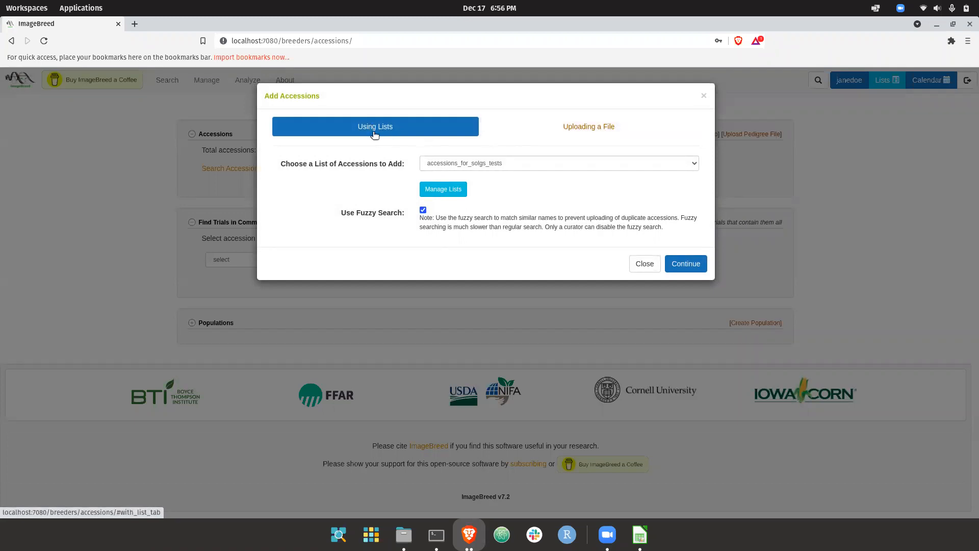
left_click_drag(265, 95, 308, 97)
left_click(308, 97)
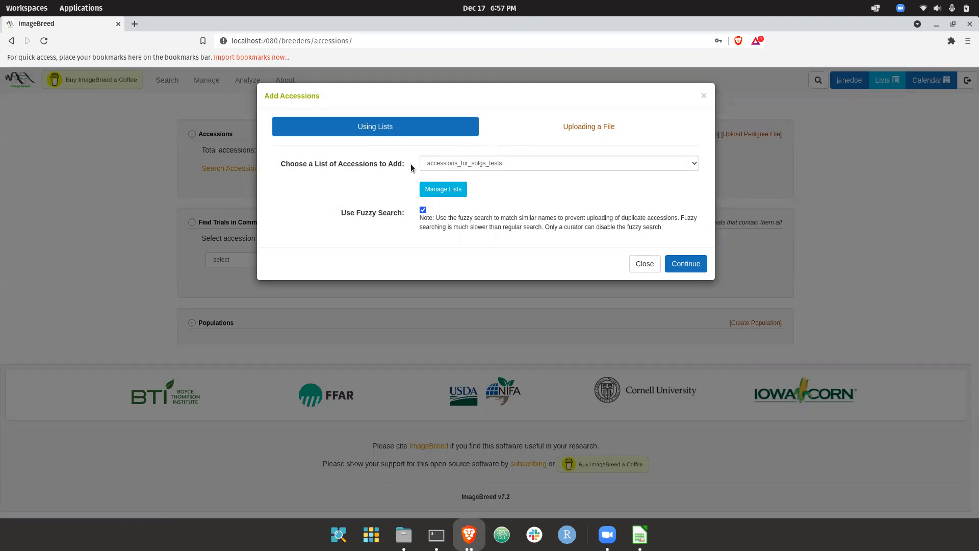
left_click(511, 127)
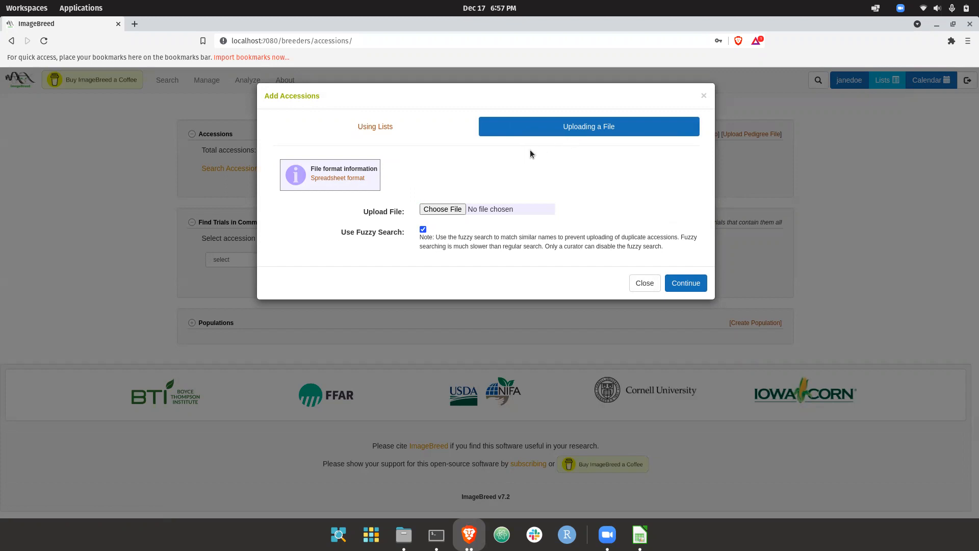
Open the spreadsheet format information for the accession upload and examine all the header columns.
left_click(334, 178)
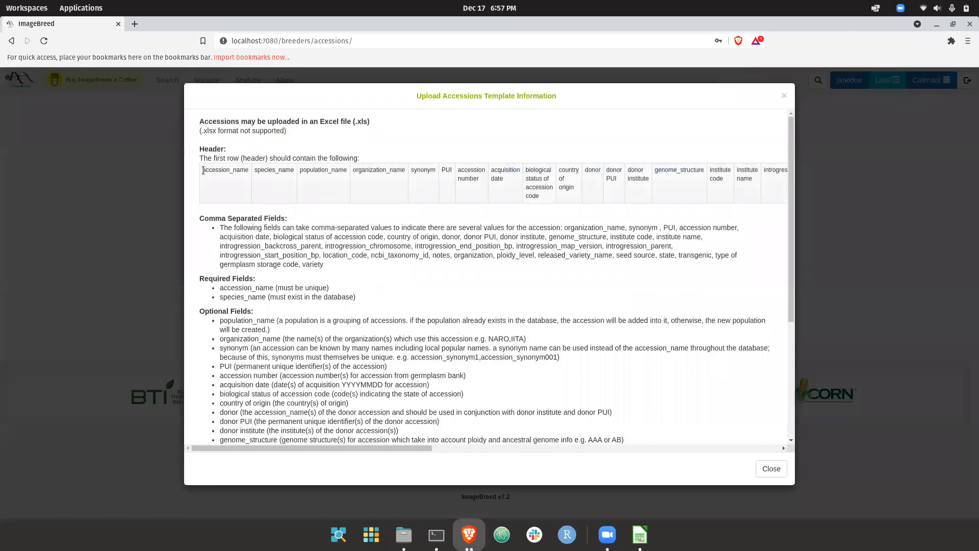
left_click_drag(203, 170, 553, 204)
left_click(553, 203)
scroll(340, 173, "right", 8)
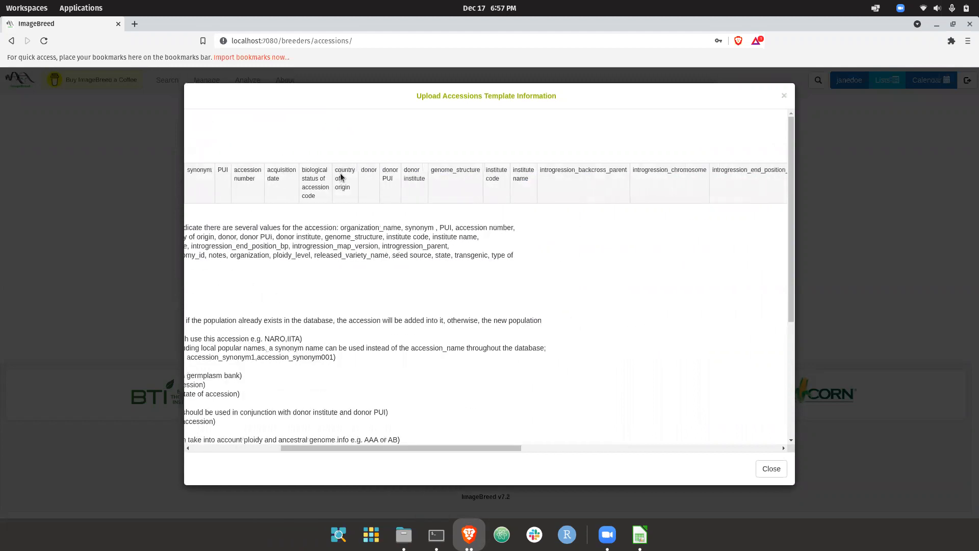
scroll(341, 173, "right", 10)
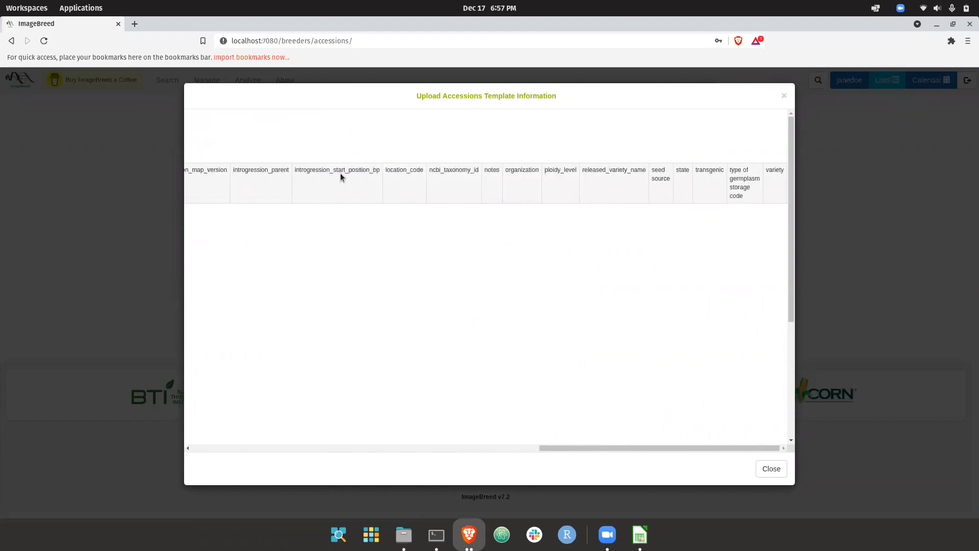
scroll(340, 173, "left", 18)
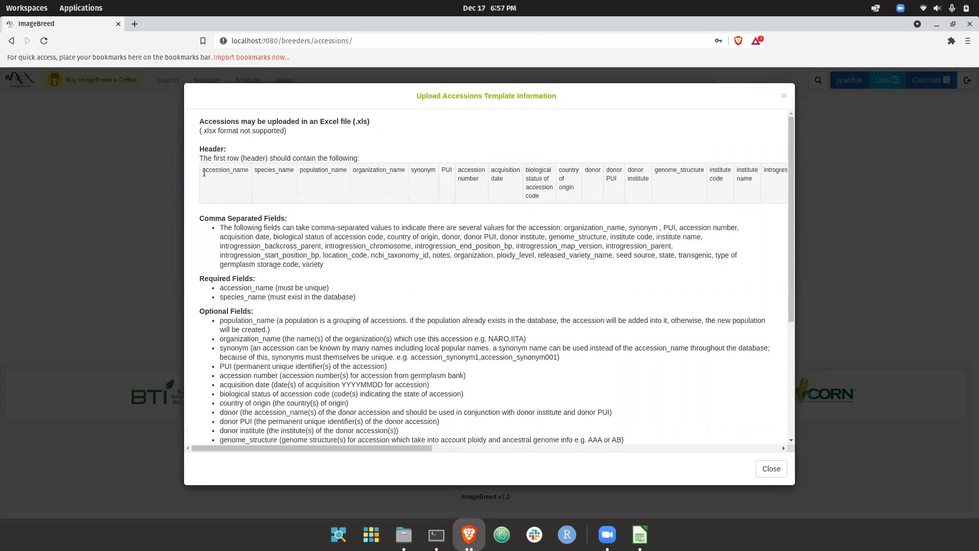
Examine the required accession_name and species_name fields in the upload template information.
left_click_drag(202, 171, 300, 173)
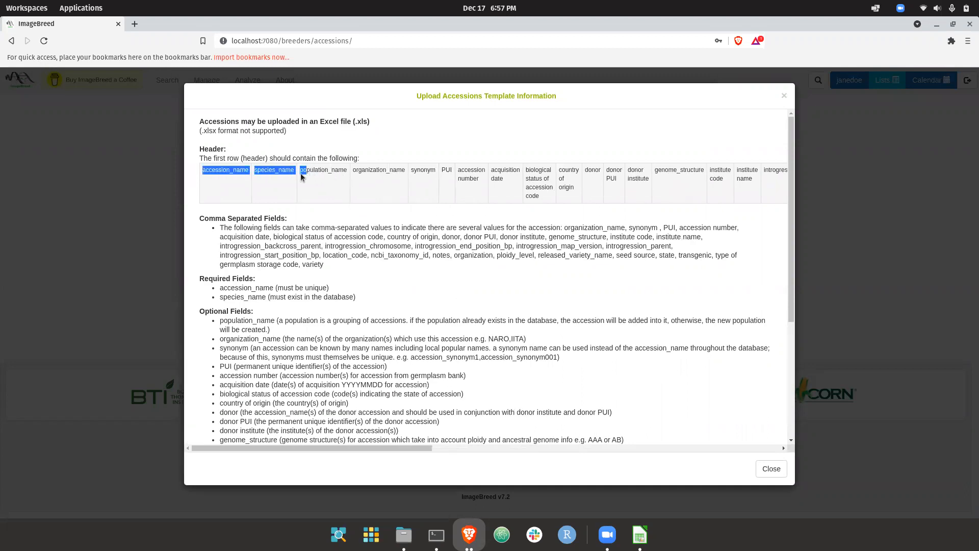
left_click(241, 170)
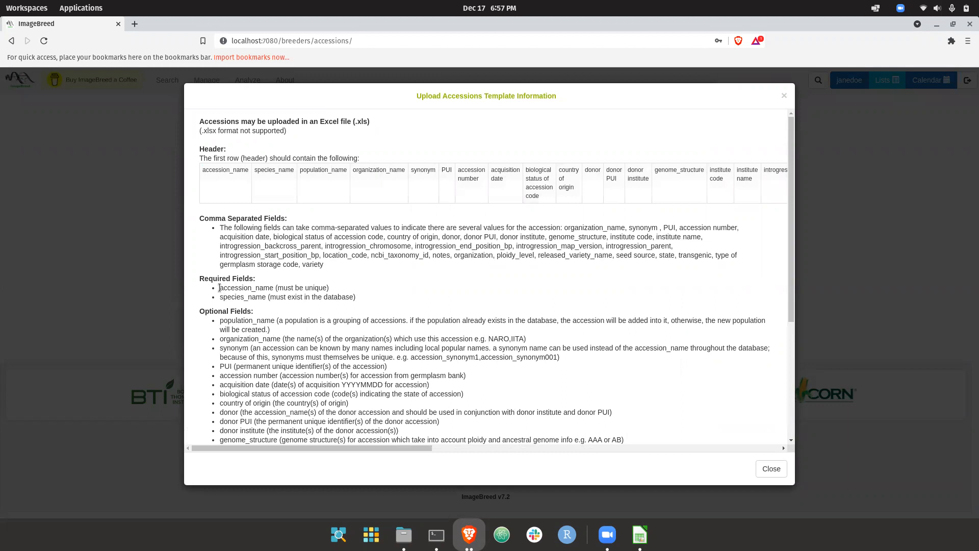
left_click_drag(219, 287, 363, 299)
left_click(363, 299)
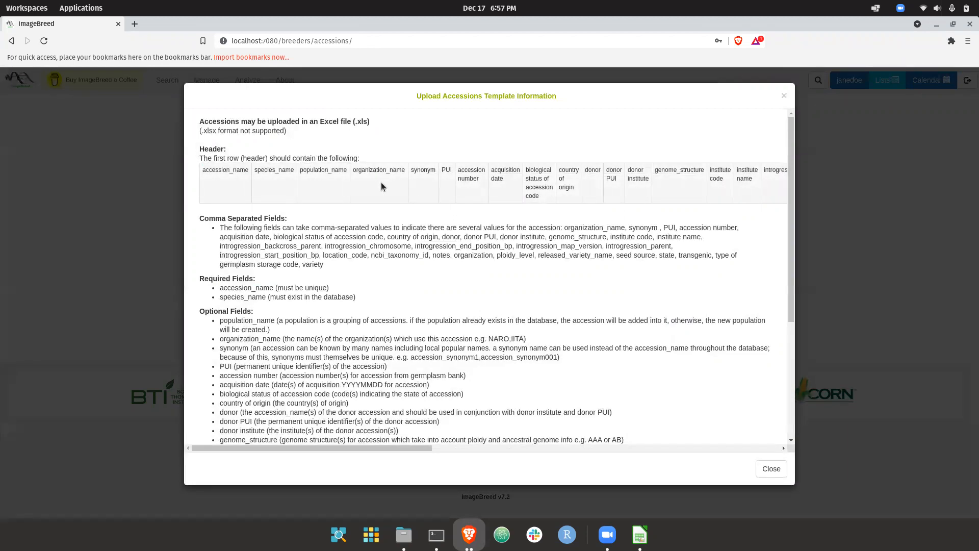
Examine the remaining header columns and the optional field descriptions, including population_name, organization_name and synonym.
scroll(473, 185, "right", 4)
scroll(473, 189, "right", 1)
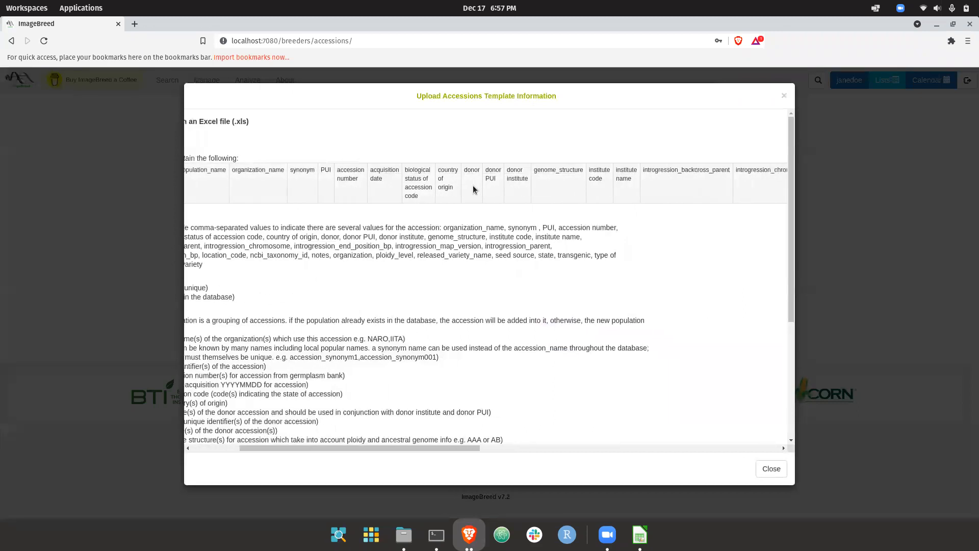
scroll(472, 189, "left", 5)
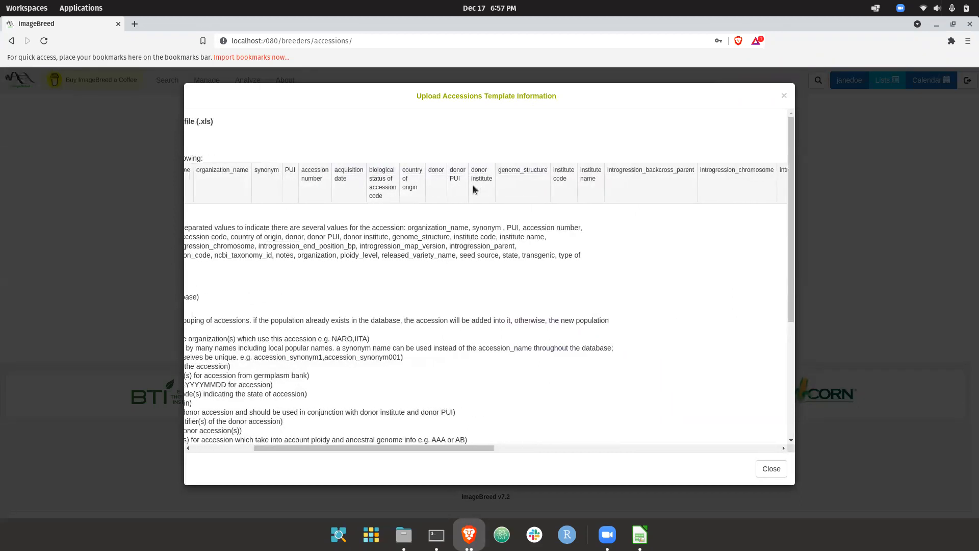
scroll(313, 216, "down", 3)
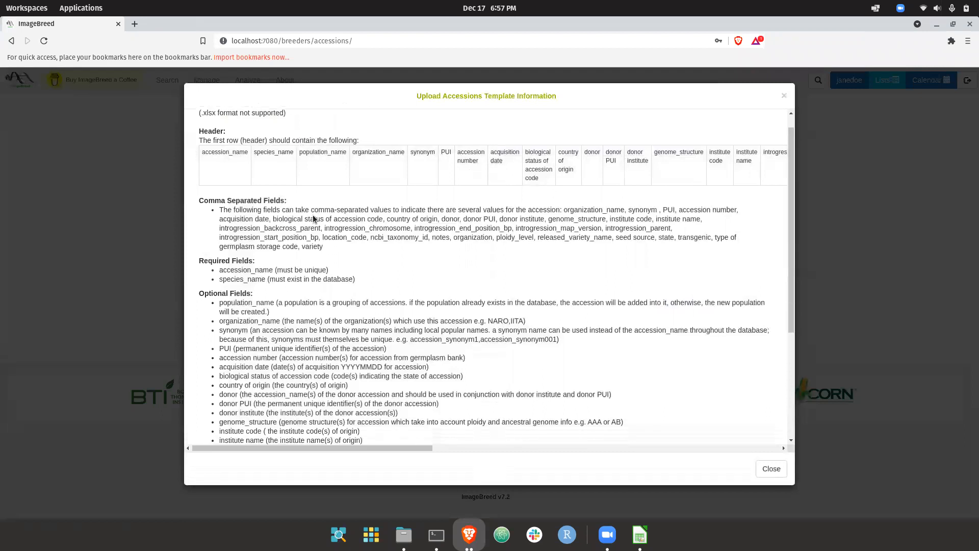
scroll(232, 274, "down", 1)
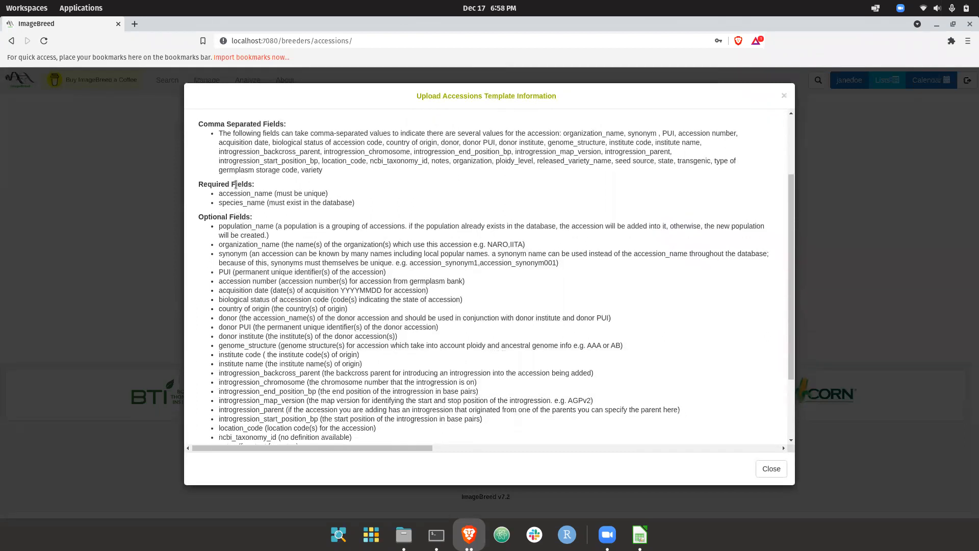
double_click(238, 225)
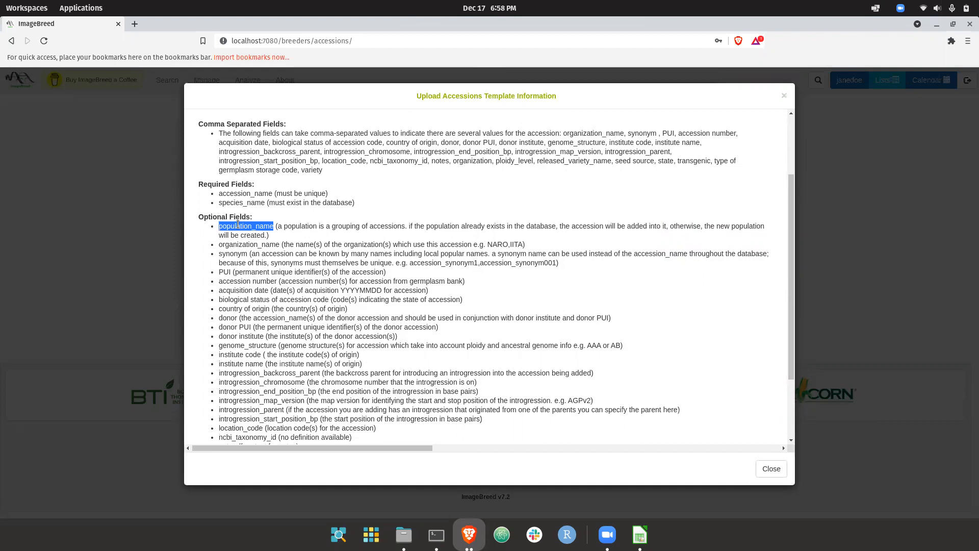
double_click(258, 244)
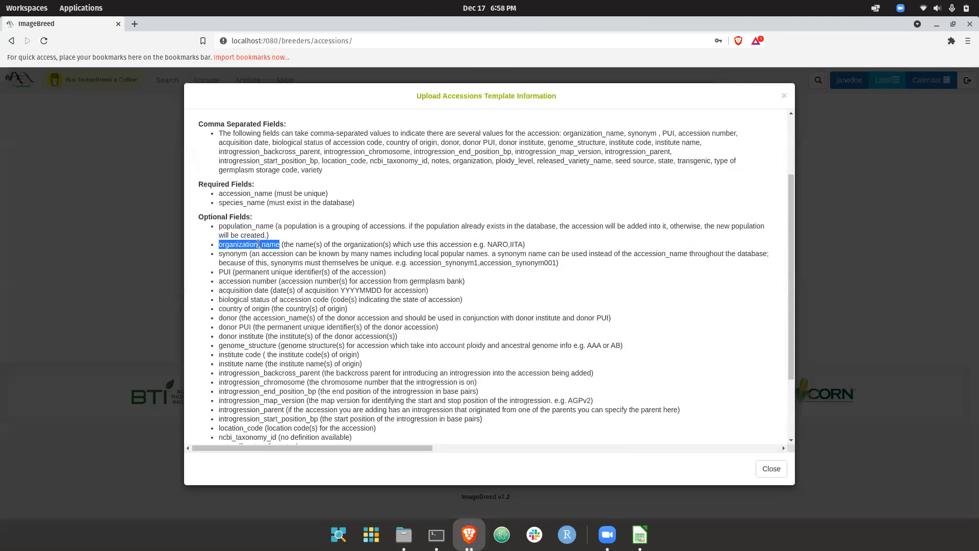
double_click(228, 253)
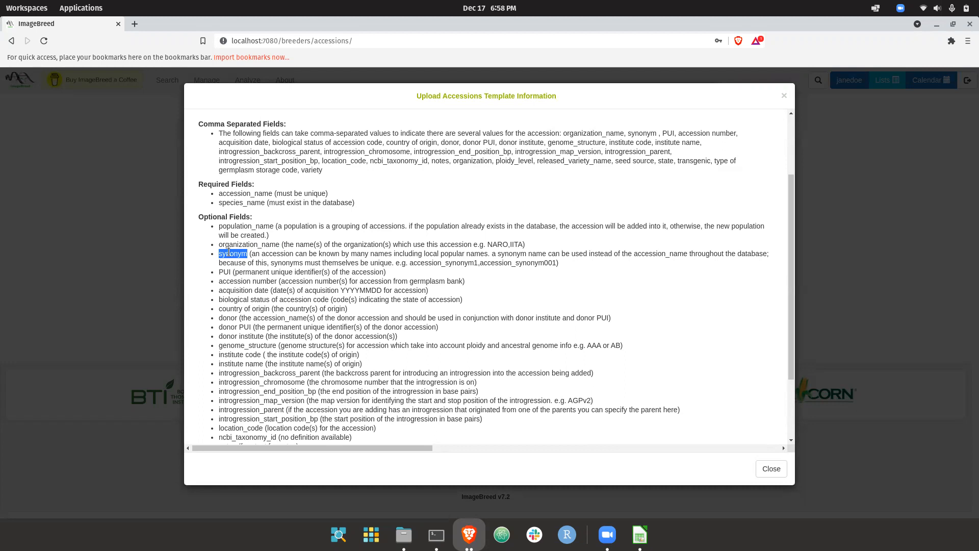
scroll(228, 252, "up", 3)
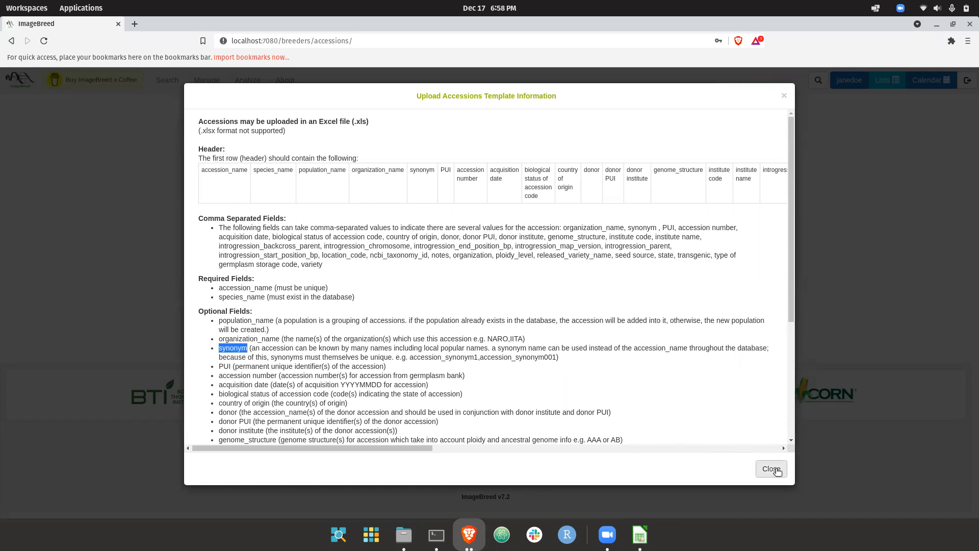
Switch to the accession spreadsheet in LibreOffice Calc and examine its accession_name and species_name entries.
left_click(639, 534)
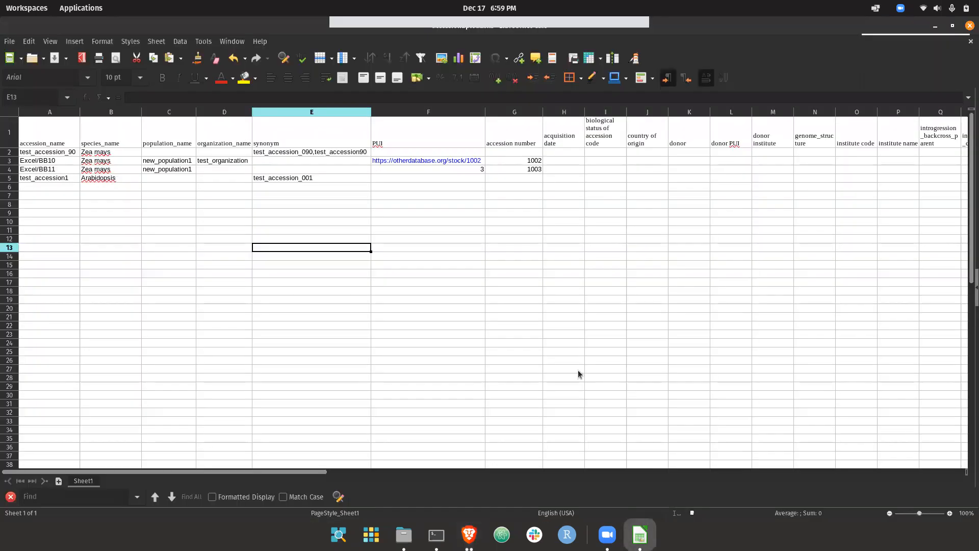
left_click(37, 135)
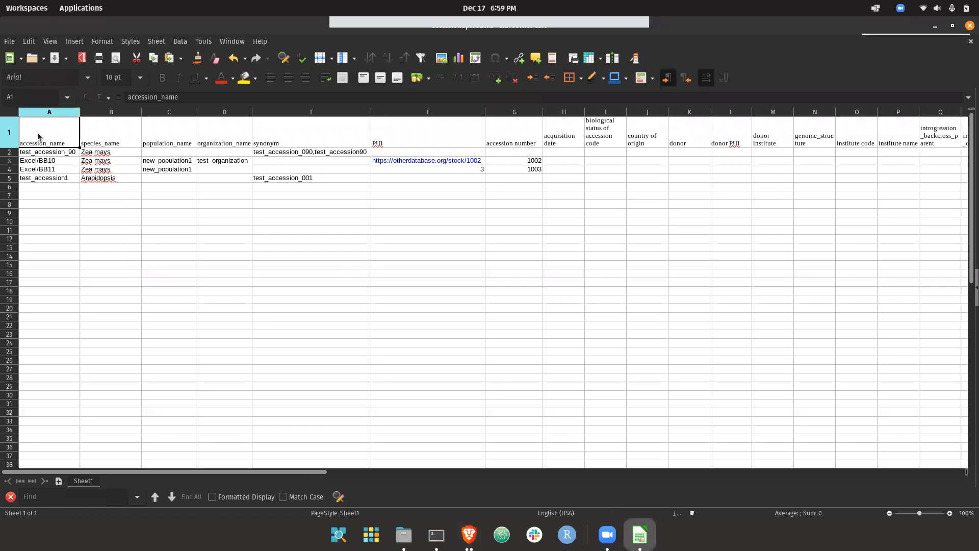
left_click(56, 155)
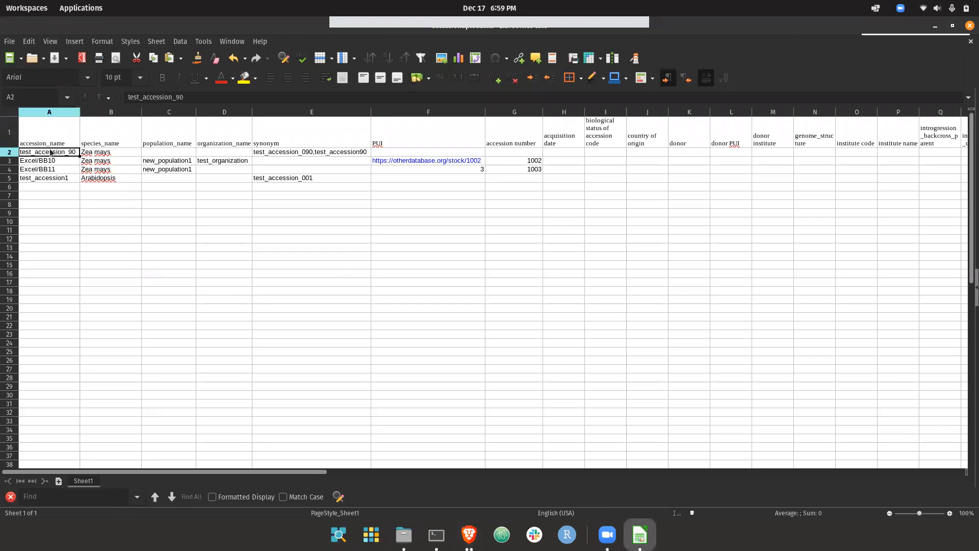
left_click_drag(61, 157, 95, 182)
left_click(94, 181)
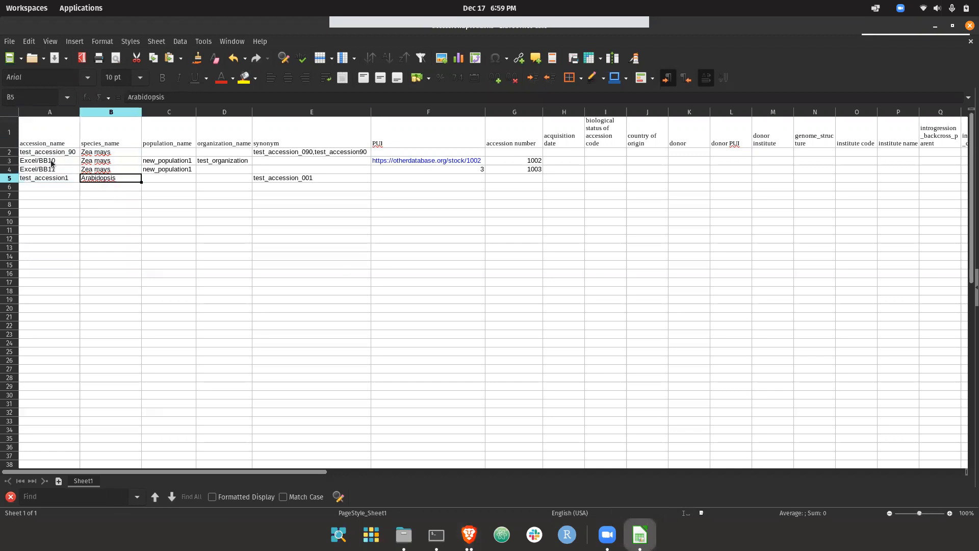
Recheck the accession and species entries, and switch to ImageBreed to close the template information and accession upload dialogs.
left_click_drag(53, 155, 56, 183)
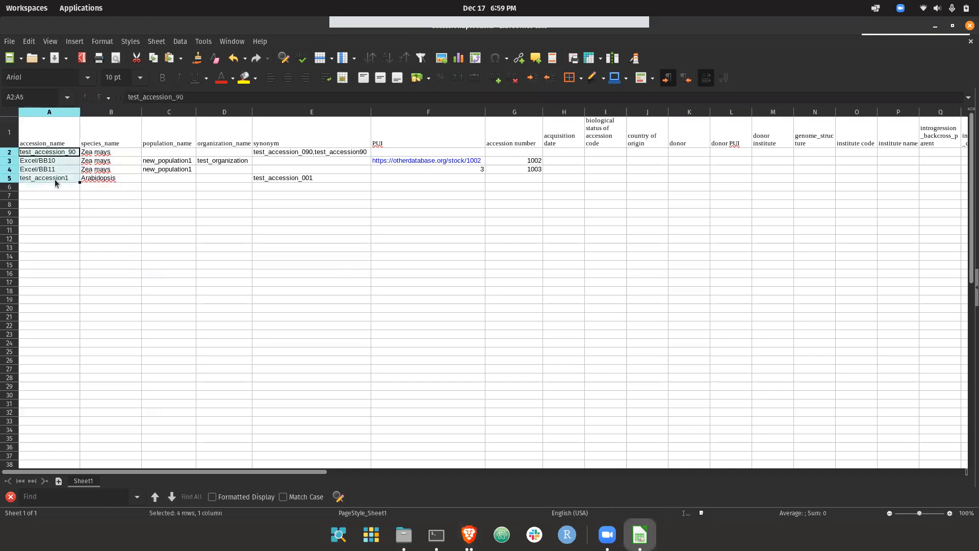
left_click(117, 153)
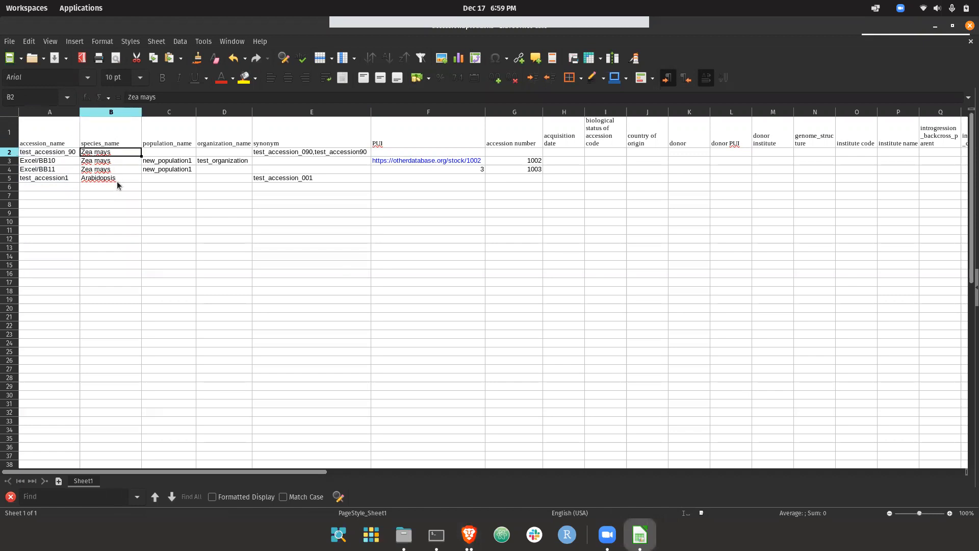
left_click(469, 533)
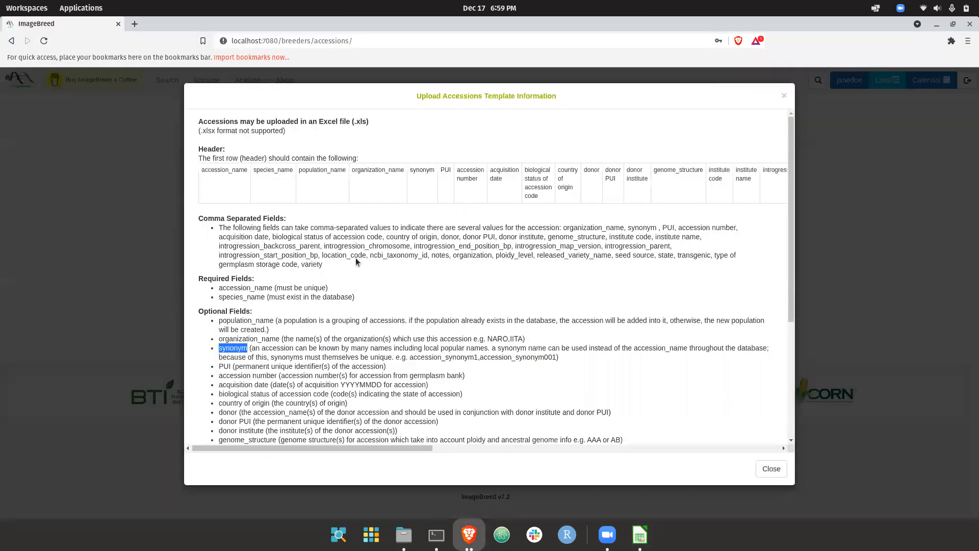
left_click(785, 97)
left_click(701, 94)
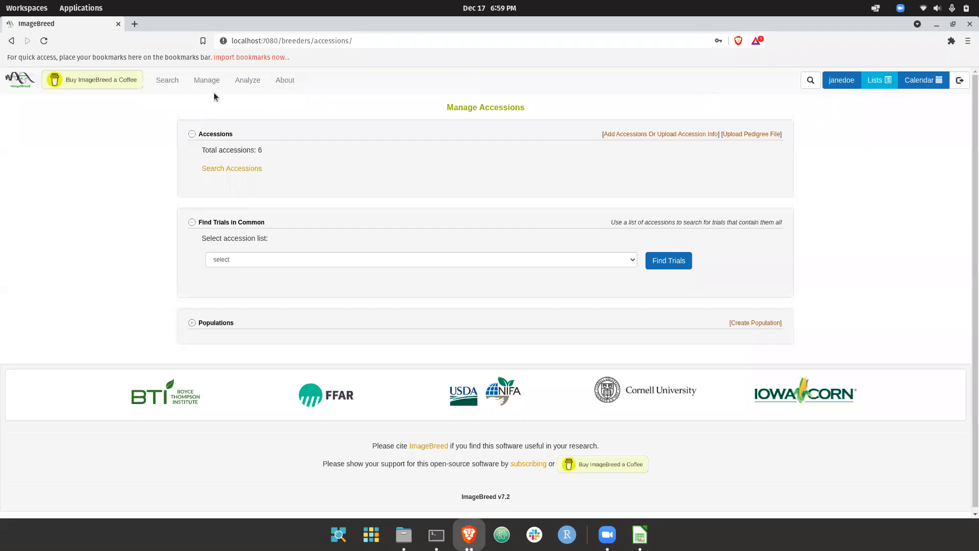
Run an organism search in ImageBreed with no criteria and examine the taxon names on results page 6.
mouse_move(167, 81)
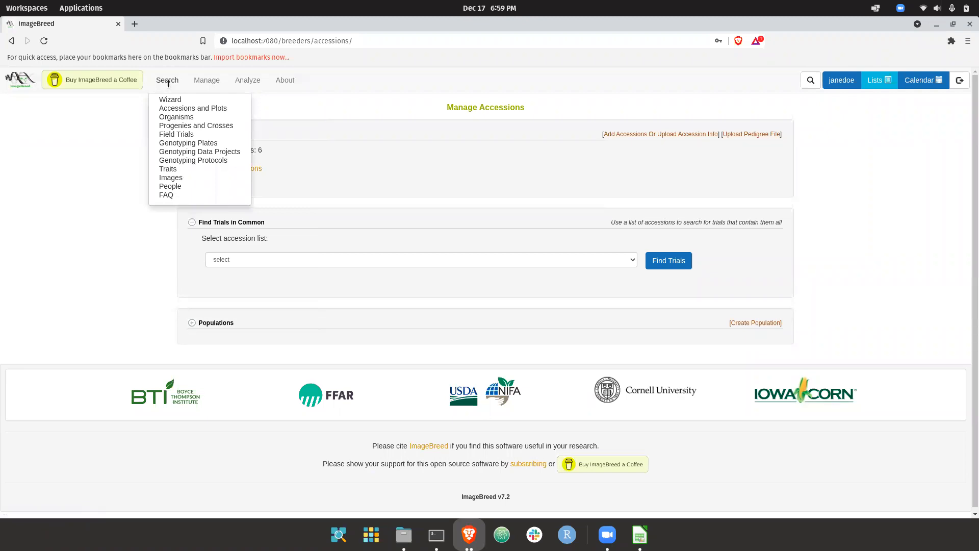
mouse_move(206, 80)
left_click(176, 116)
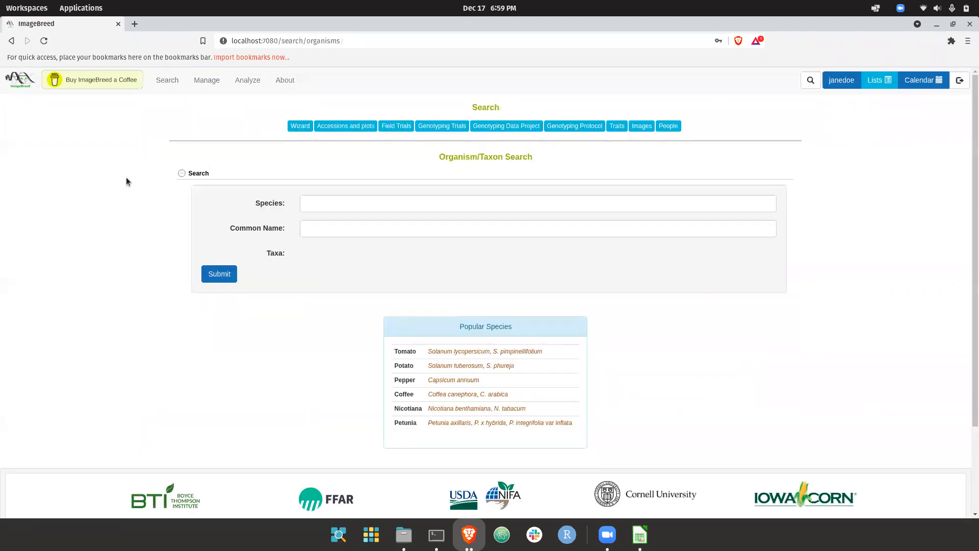
left_click(314, 199)
left_click(219, 274)
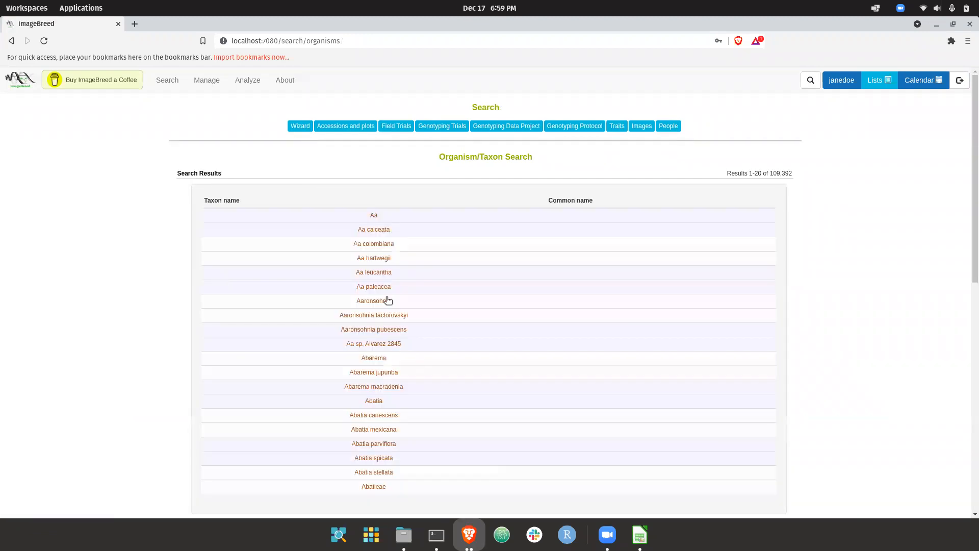
scroll(387, 296, "down", 3)
left_click(508, 341)
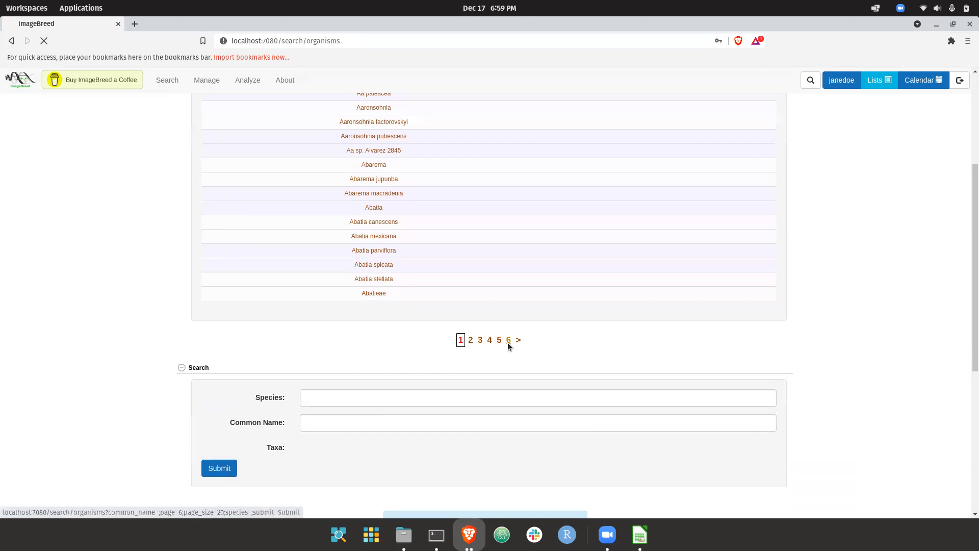
scroll(312, 365, "down", 1)
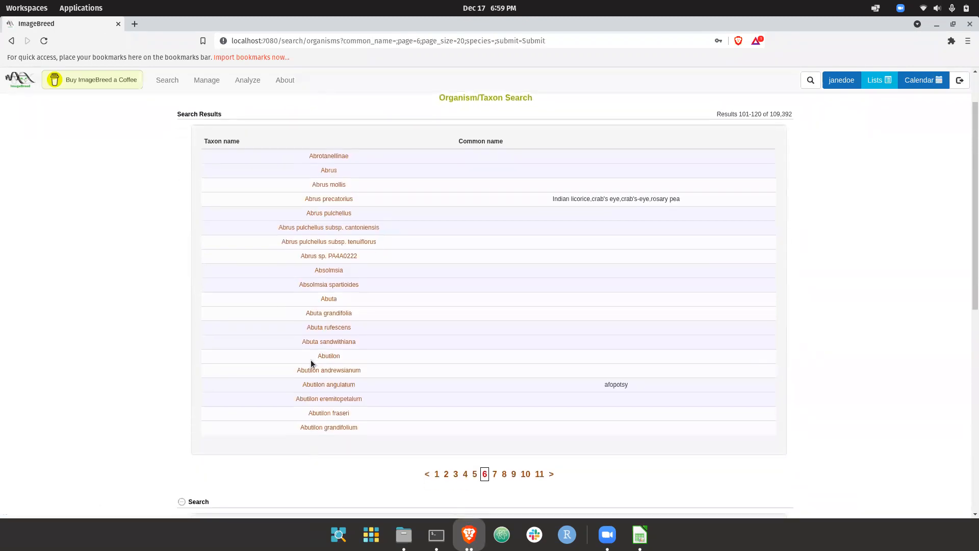
scroll(333, 302, "up", 1)
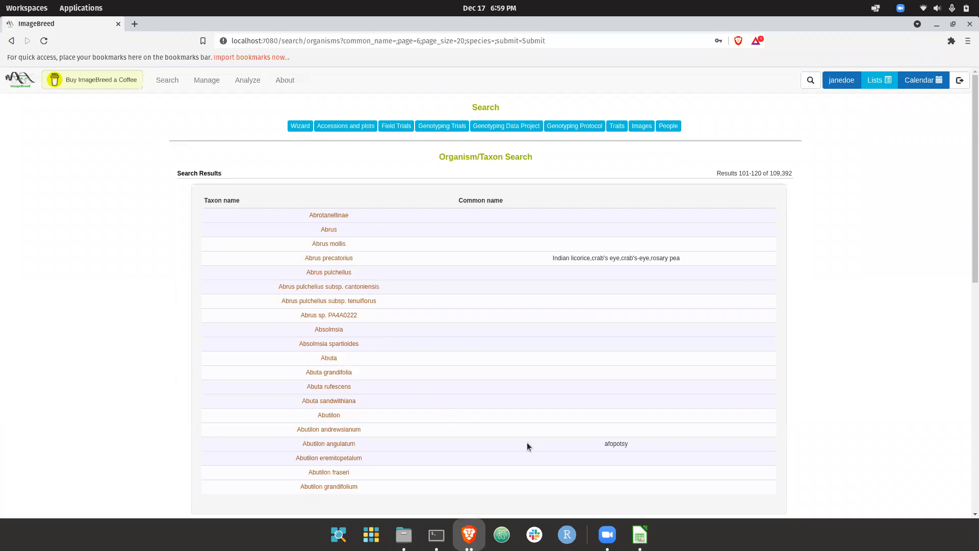
Switch to LibreOffice Calc and examine the species_name entries for all the accessions.
left_click(640, 535)
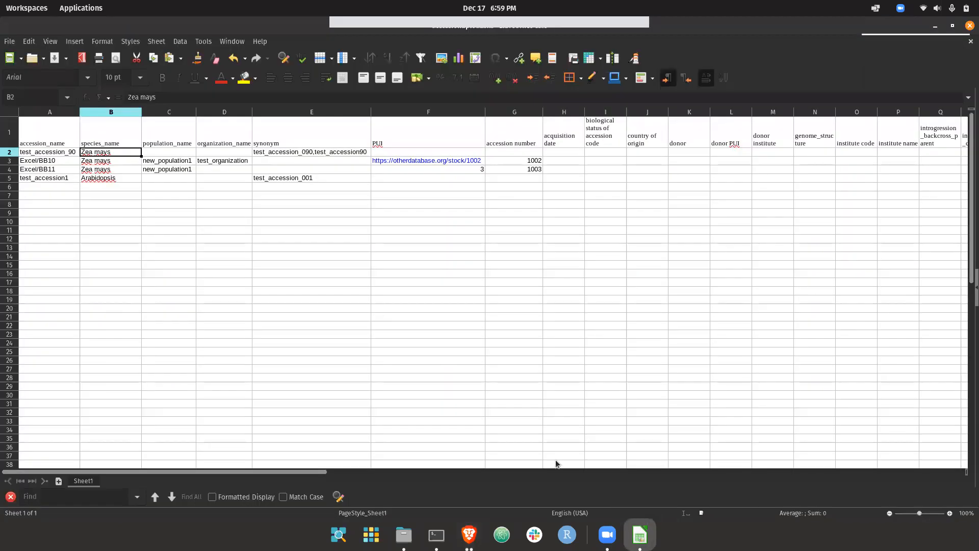
left_click(109, 181)
key("Up")
key("Up")
key("Down")
key("Up")
key("Up")
key("Down")
key("Down")
key("Down")
Examine the population_name entries and the accessions they group, Excel/BB10 and Excel/BB11.
key("Up")
key("Right")
key("Up")
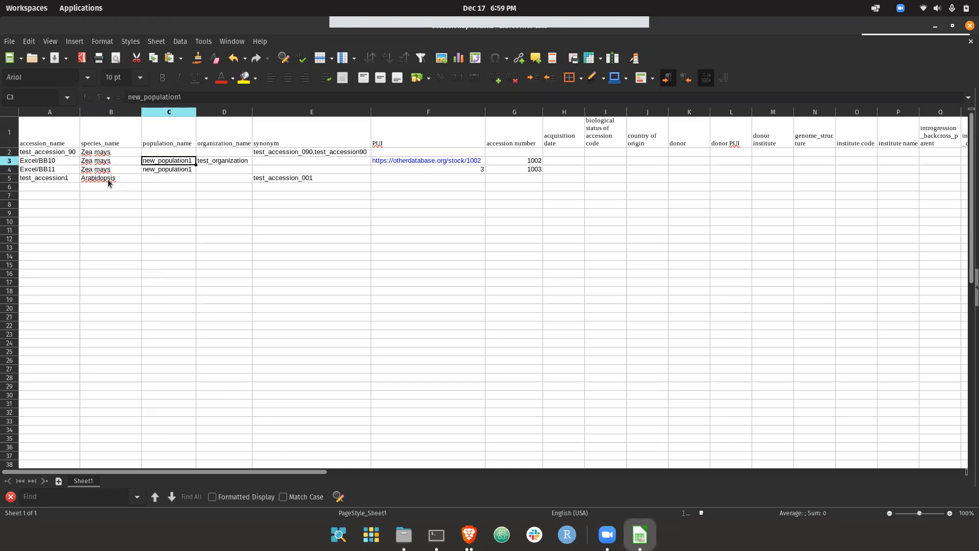
key("shift+Down")
key("Left")
key("Right")
key("shift+Down")
key("Left")
key("Right")
key("Down")
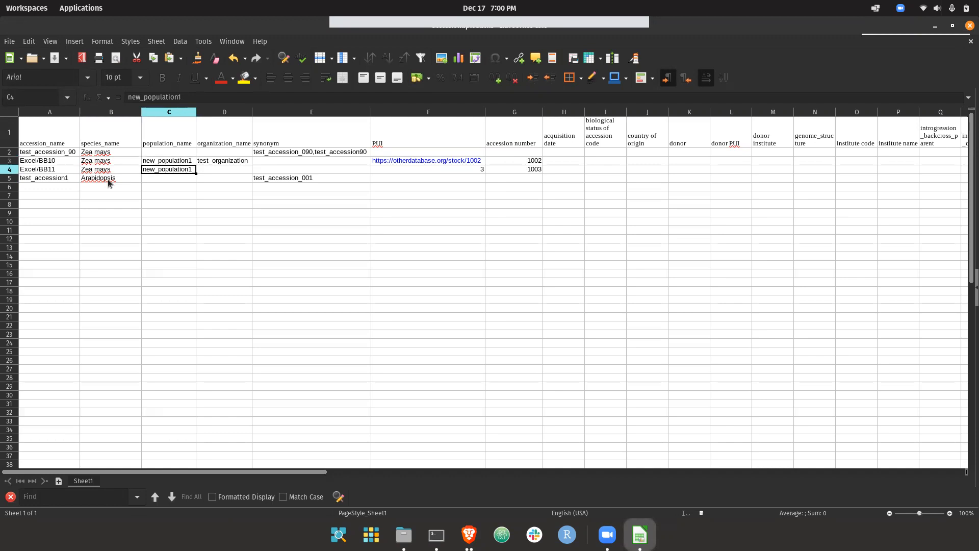
key("Left")
key("Left")
key("Right")
key("Left")
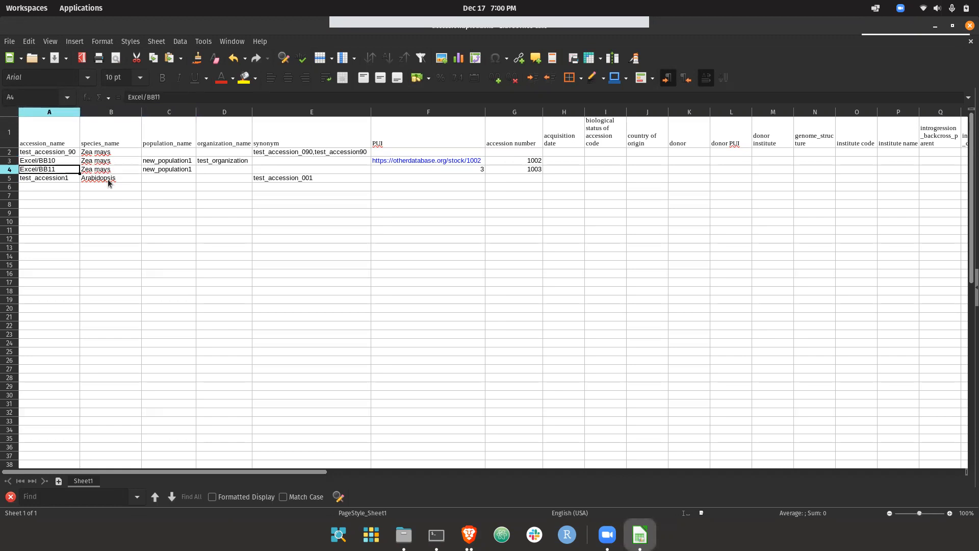
key("Right")
Examine the organization_name entry for accession Excel/BB10 alongside its population.
key("Right")
key("Up")
key("Right")
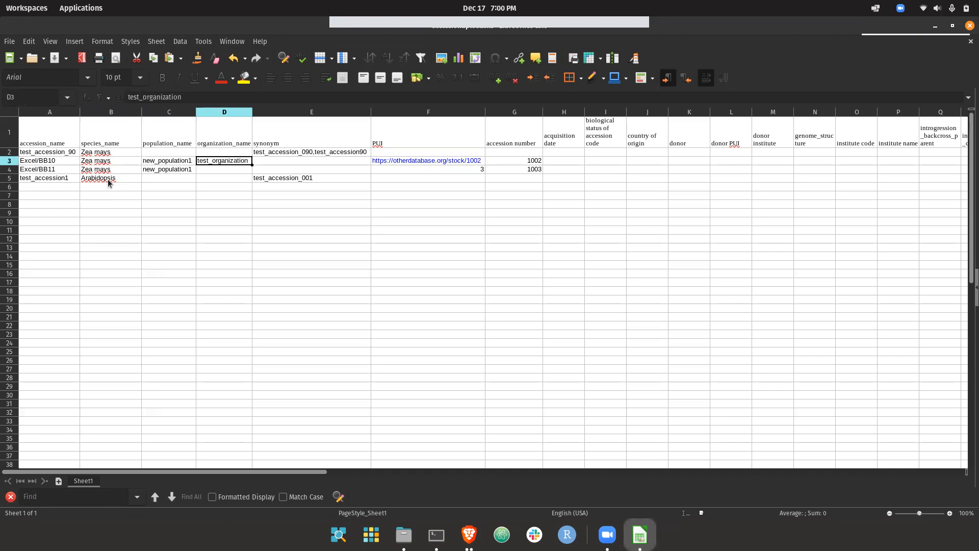
key("Left")
key("Left")
key("Right")
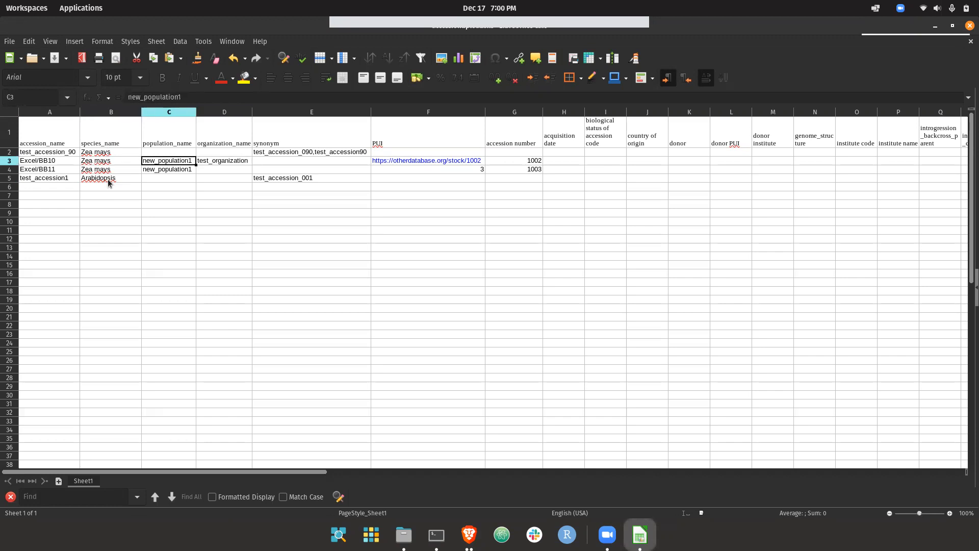
key("Right")
key("Right")
key("Left")
Examine the comma-separated synonym entry for accession test_accession_90.
key("Right")
key("Left")
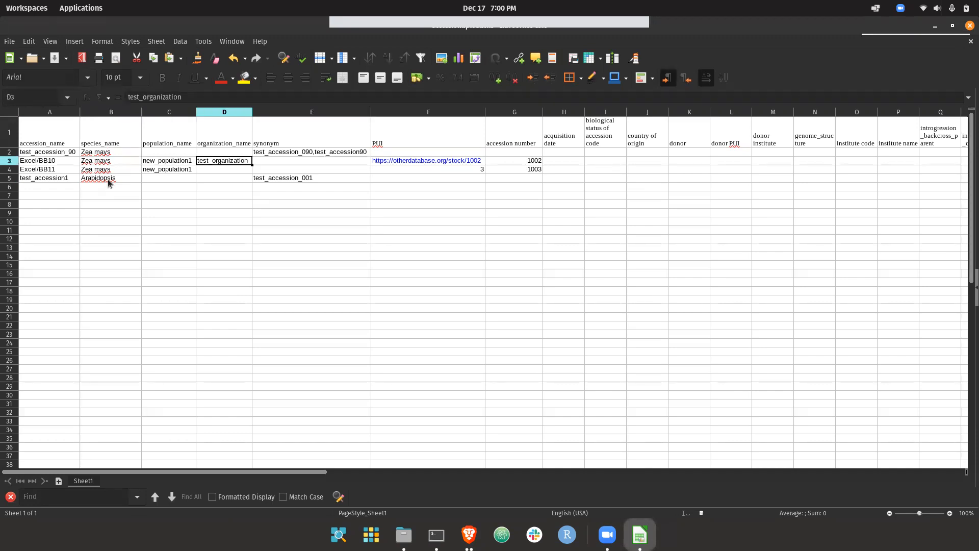
key("Right")
key("Up")
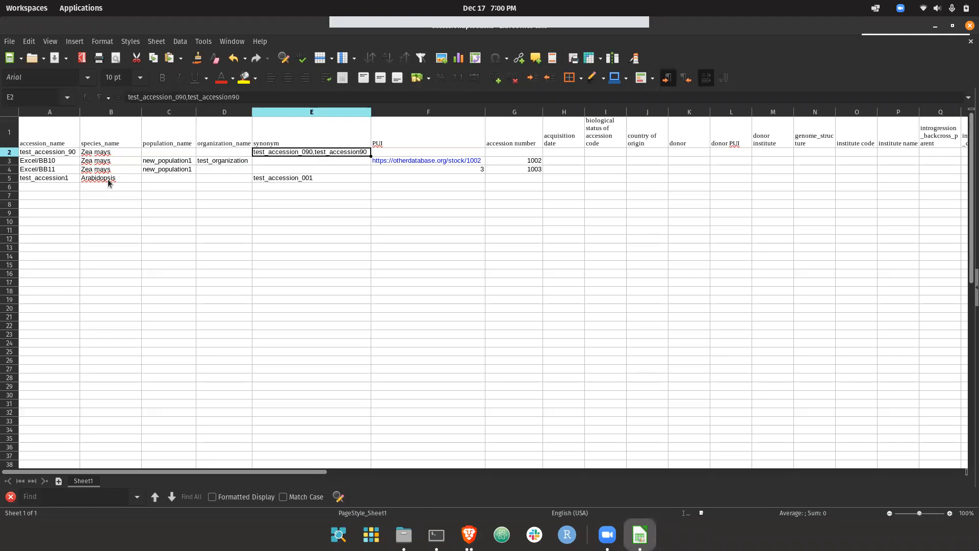
double_click(312, 155)
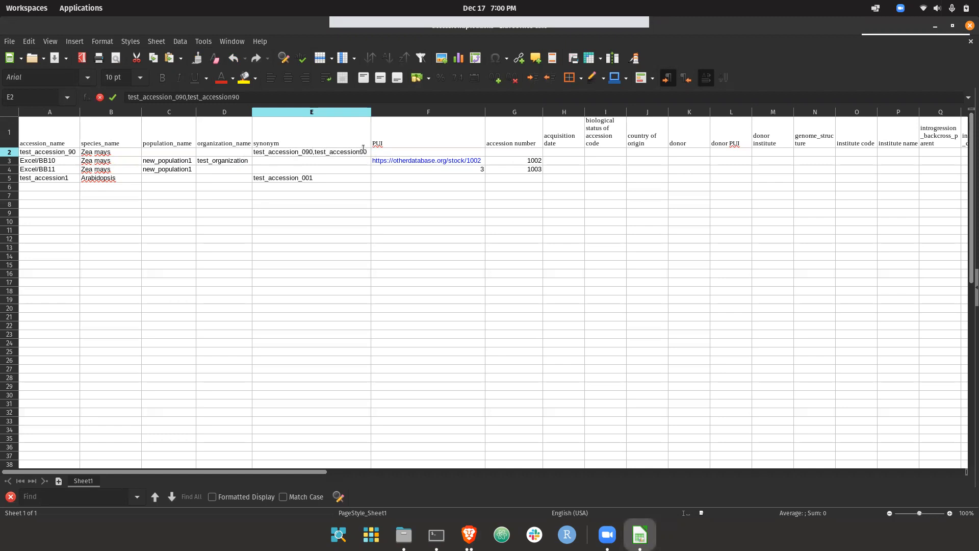
left_click_drag(365, 151, 253, 152)
left_click(249, 152)
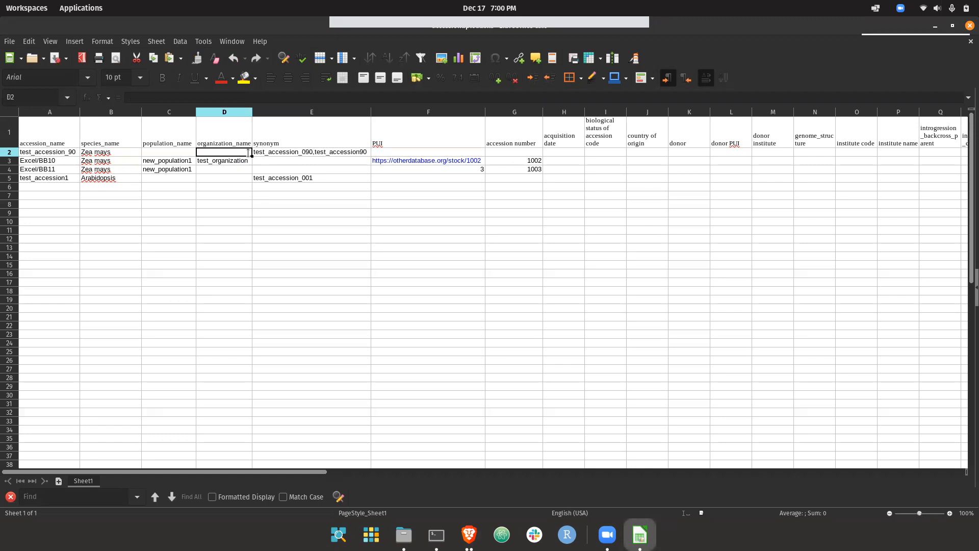
left_click(254, 153)
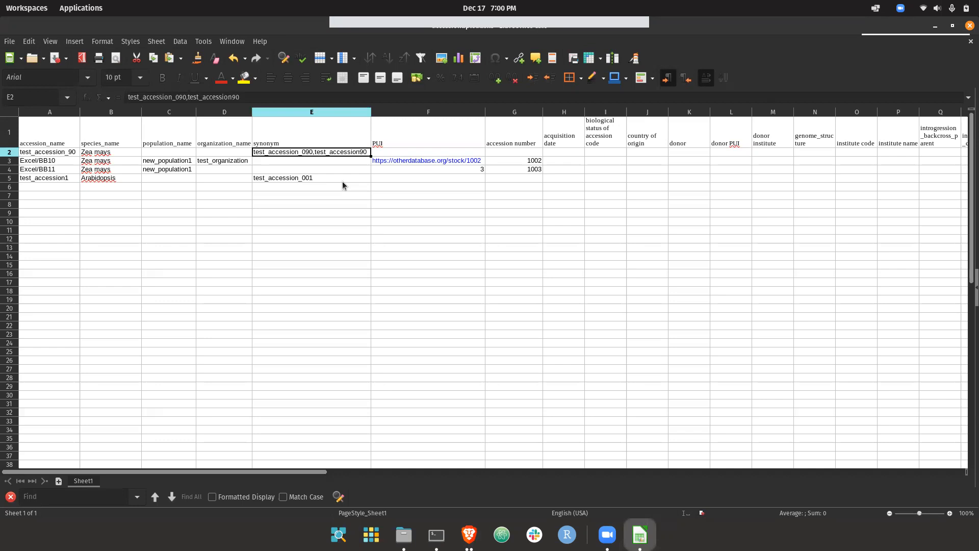
Examine the synonym entry for test_accession1 and compare it with the accession name.
left_click(314, 179)
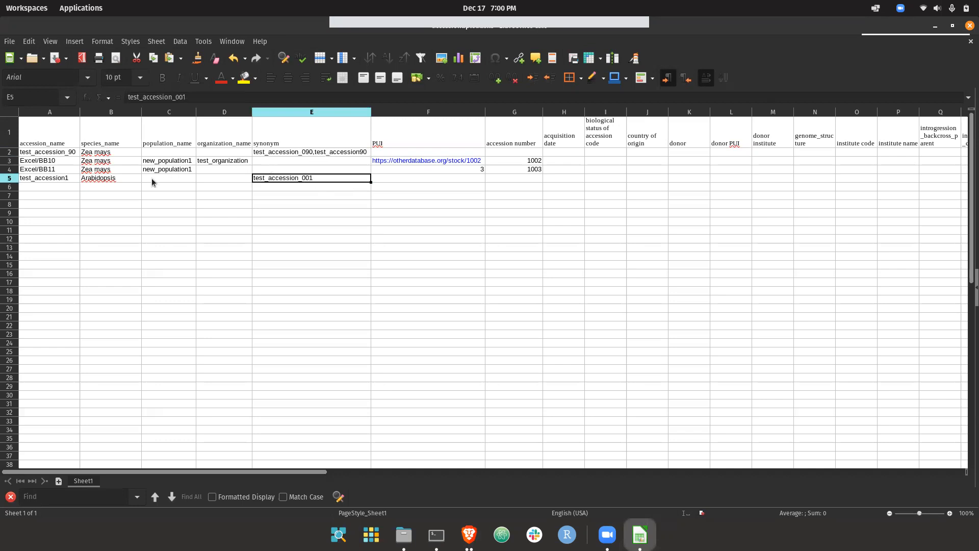
double_click(313, 179)
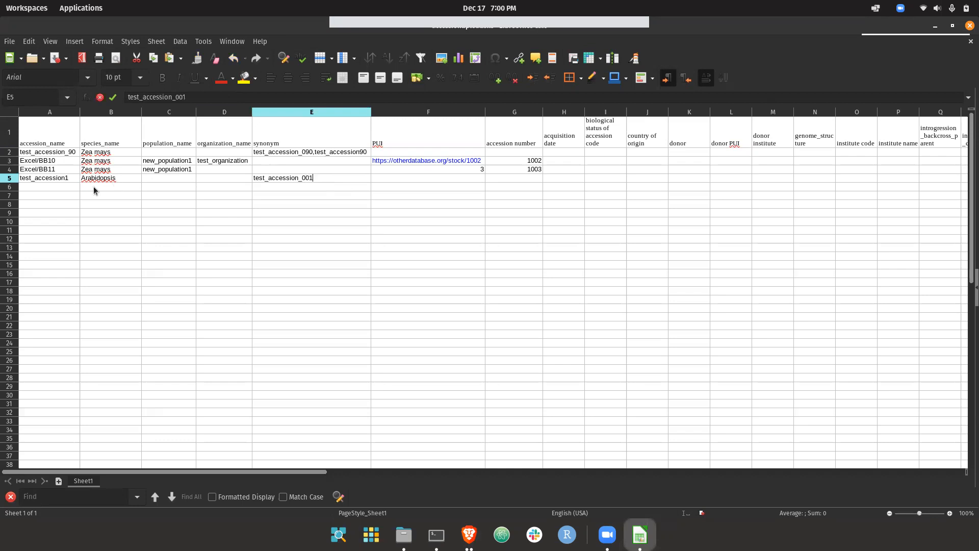
left_click(56, 177)
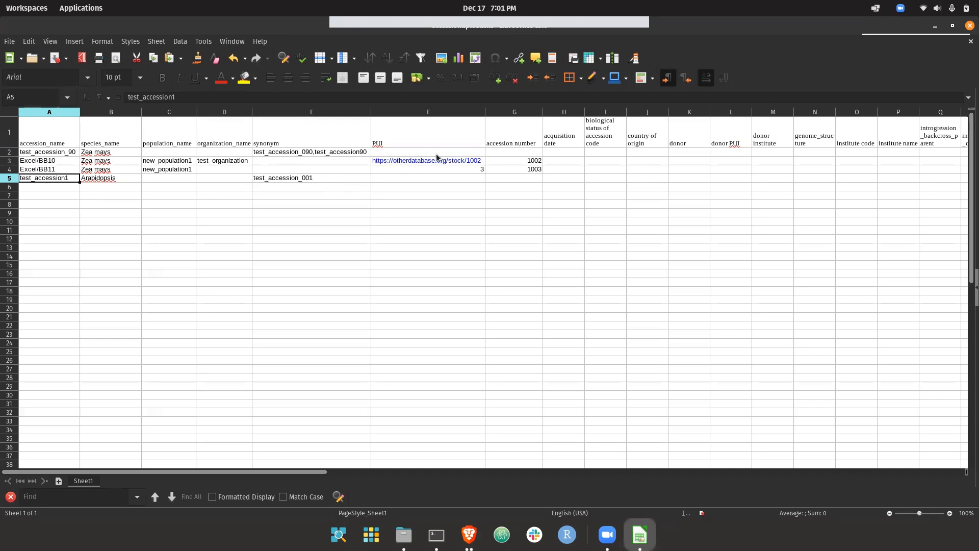
left_click(475, 160)
key("ctrl+c")
left_click(471, 169)
key("ctrl+v")
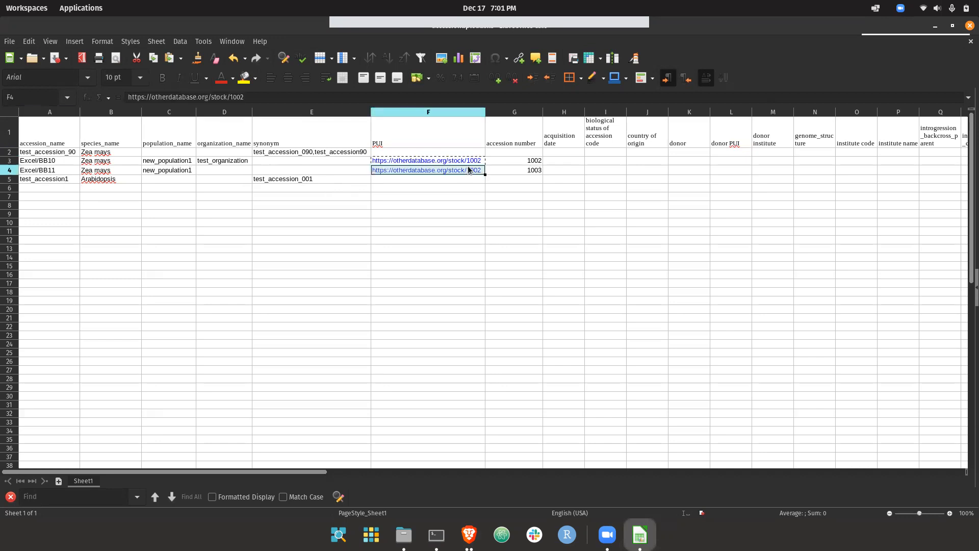
left_click(263, 100)
key("BackSpace")
type("3")
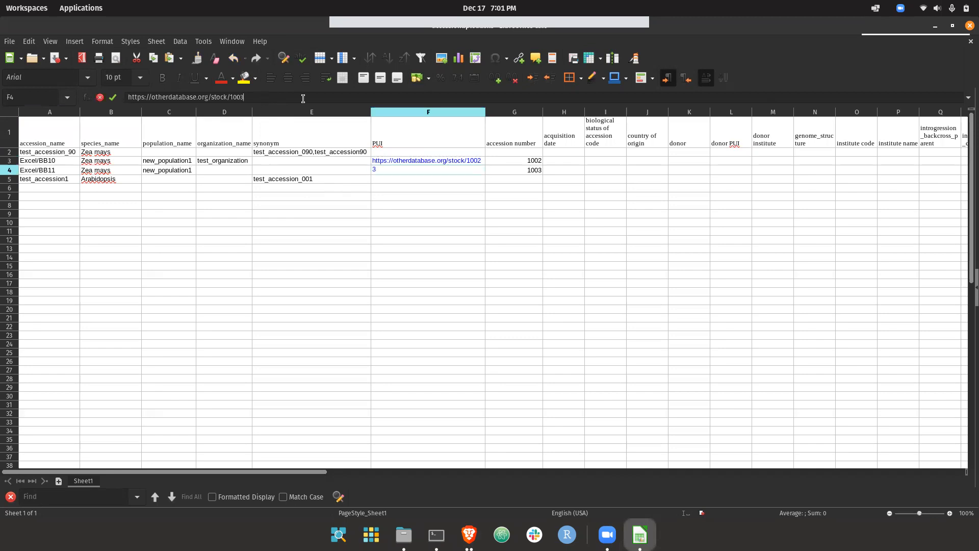
key("Escape")
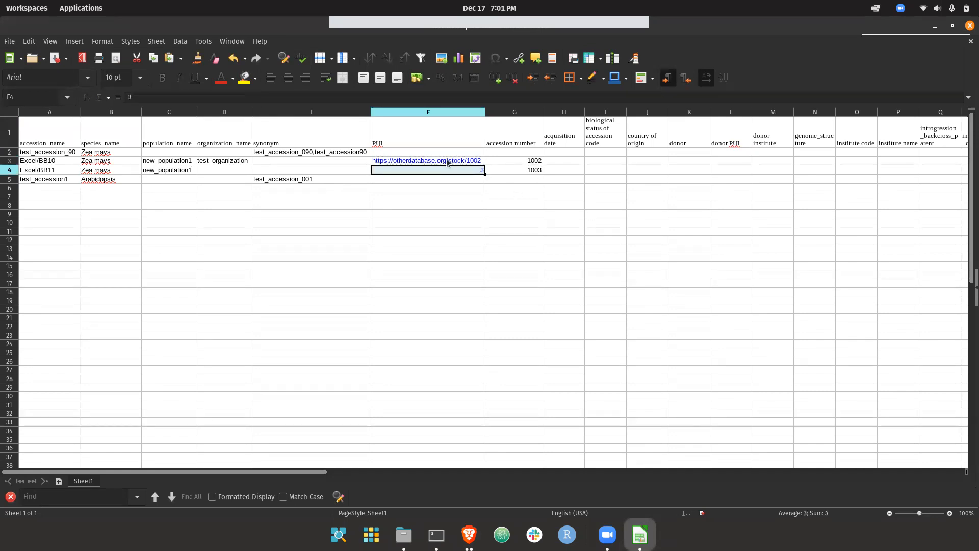
left_click(470, 174)
left_click(470, 161)
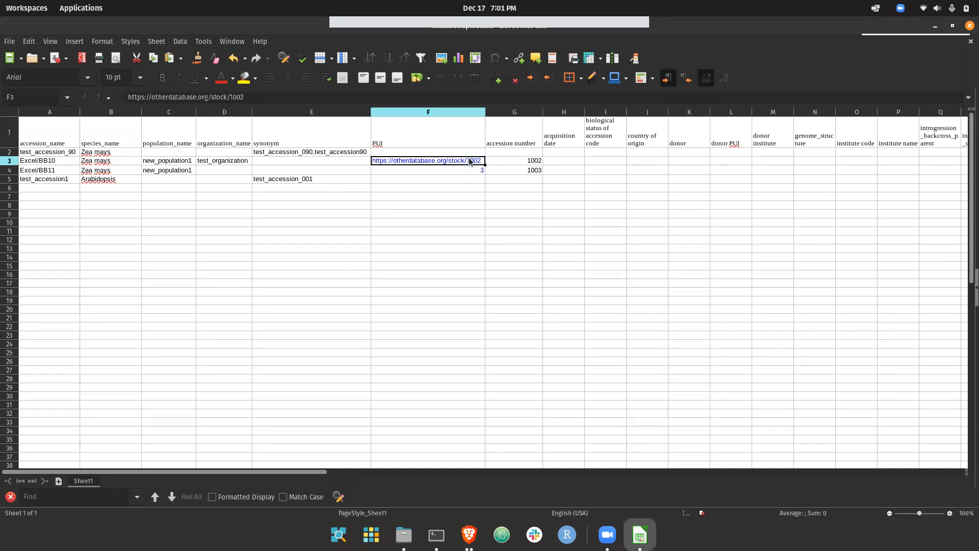
key("Down")
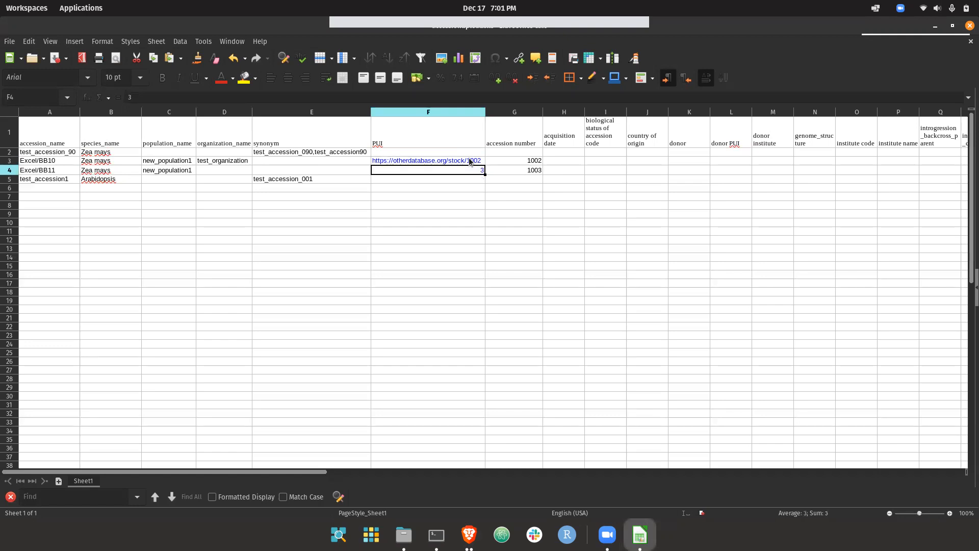
Examine the accession number and PUI entries for Excel/BB10 and Excel/BB11, and clear the PUI of Excel/BB11.
key("Right")
key("Up")
key("Down")
key("Up")
key("Left")
key("Right")
key("Down")
key("Up")
key("Down")
key("Up")
key("Left")
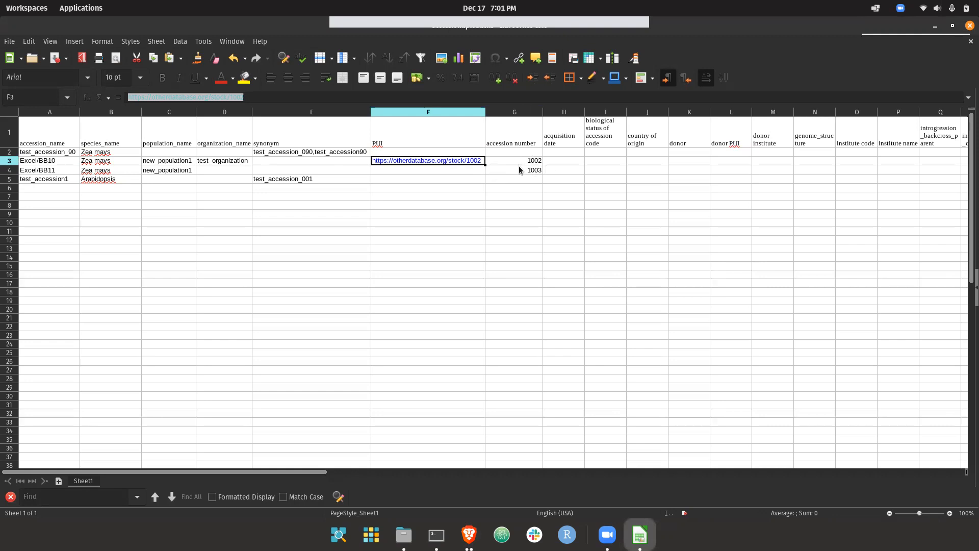
Examine the remaining optional columns through variety, including the state entries, and return to the first columns.
key("Up")
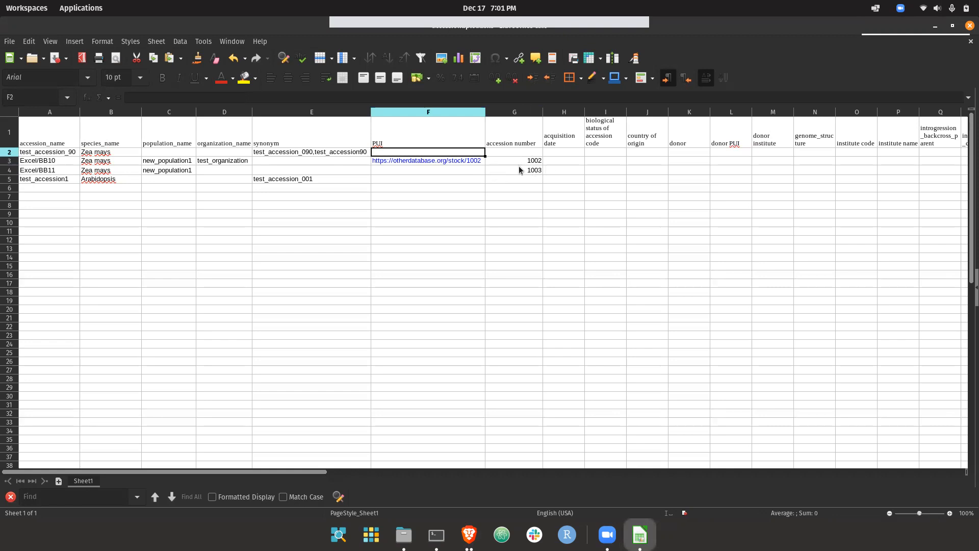
key("Right")
key("Right")
key("Right")
key("Right")
key("Right")
key("Right")
key("Right")
key("Right")
key("Right")
key("Right")
key("Right")
key("Right")
key("Right")
key("Right")
key("Right")
key("Right")
key("Right")
key("Right")
key("Right")
key("Right")
key("Right")
key("Right")
key("Right")
key("Right")
key("Right")
key("Left")
left_click_drag(828, 113, 840, 112)
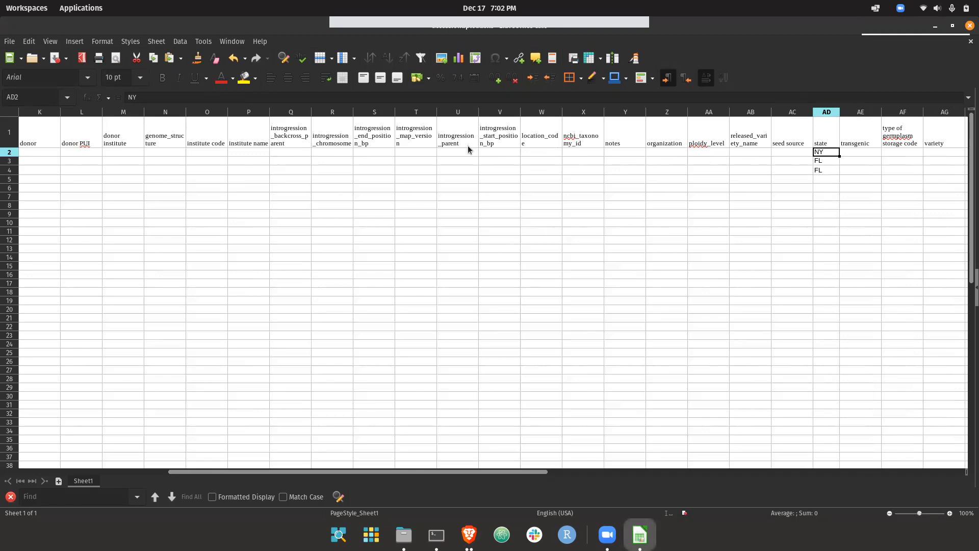
scroll(826, 156, "left", 5)
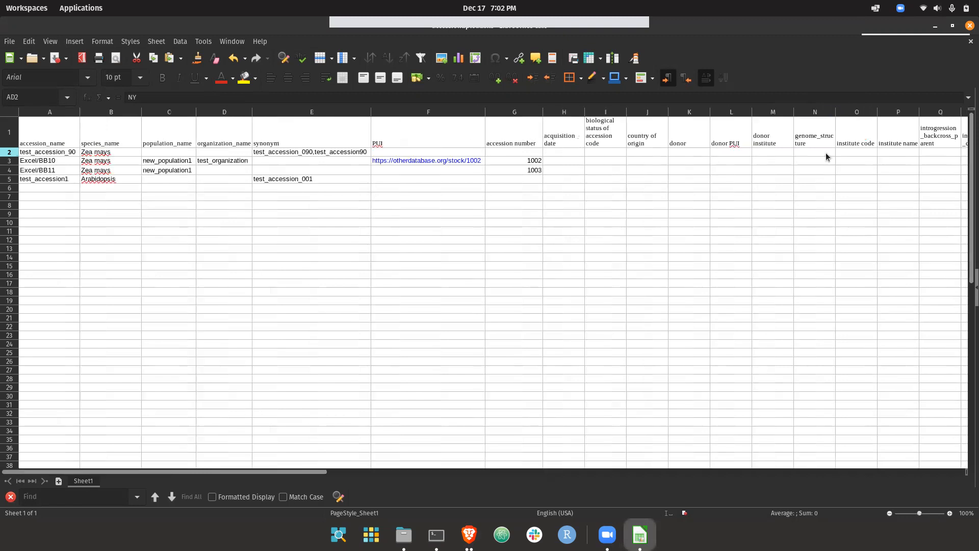
left_click(631, 170)
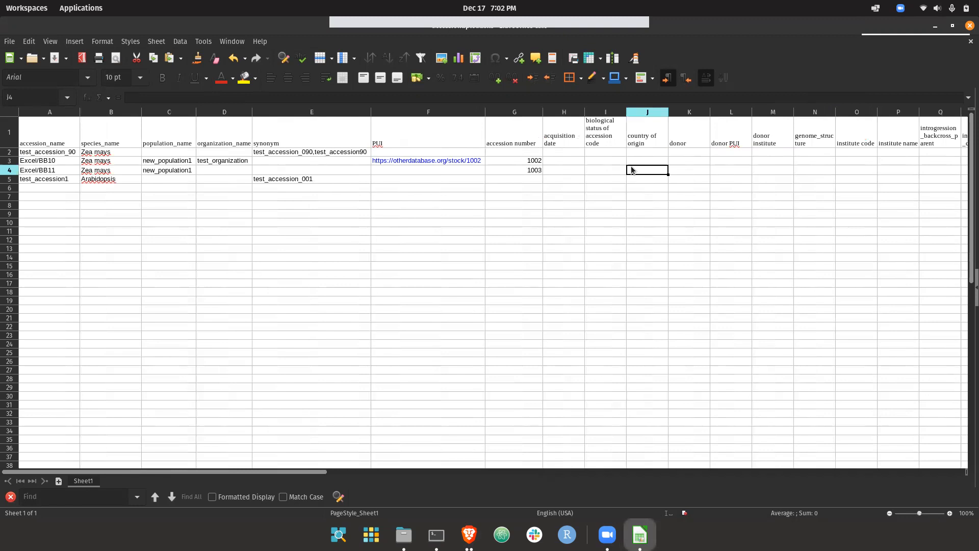
Switch to ImageBreed in the browser and open the Add Accessions dialog from the accession management page.
left_click(469, 534)
left_click(207, 80)
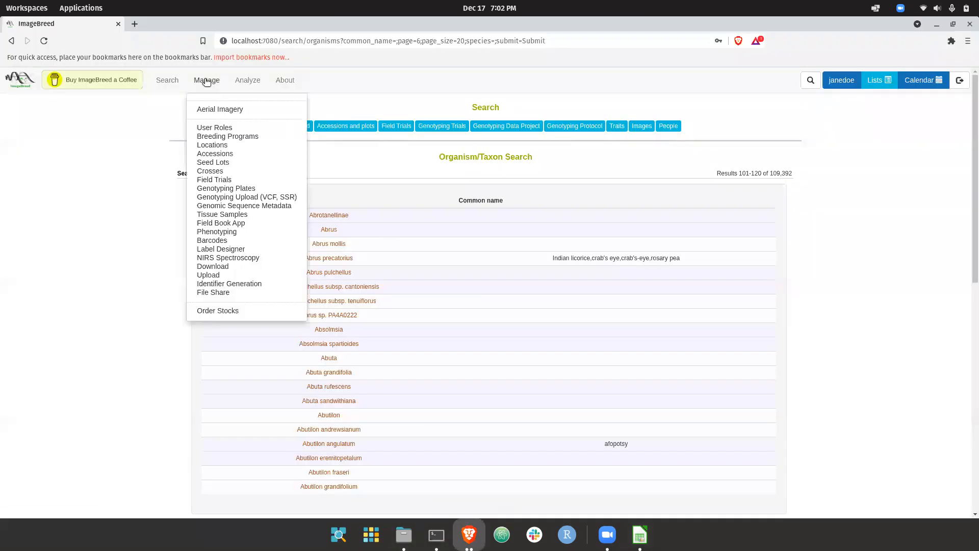
left_click(214, 153)
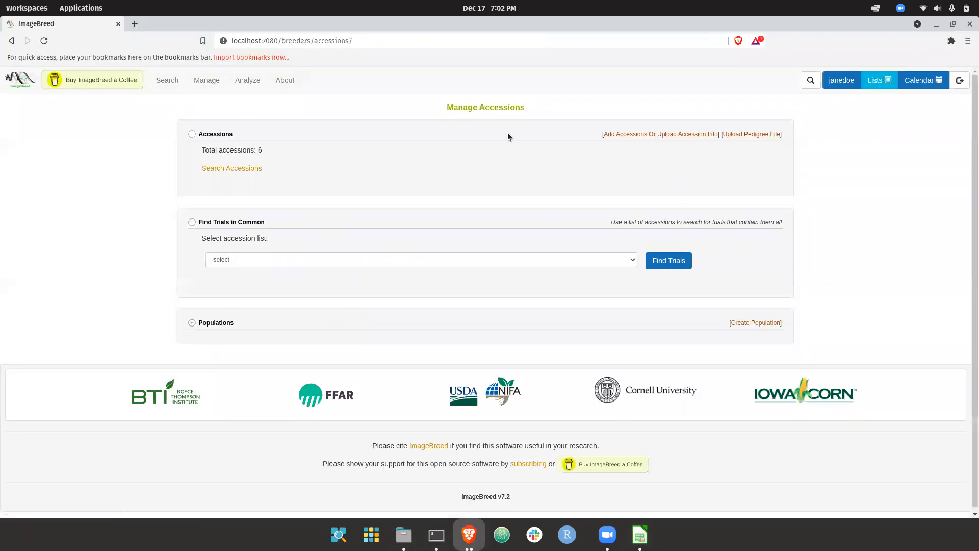
left_click(643, 133)
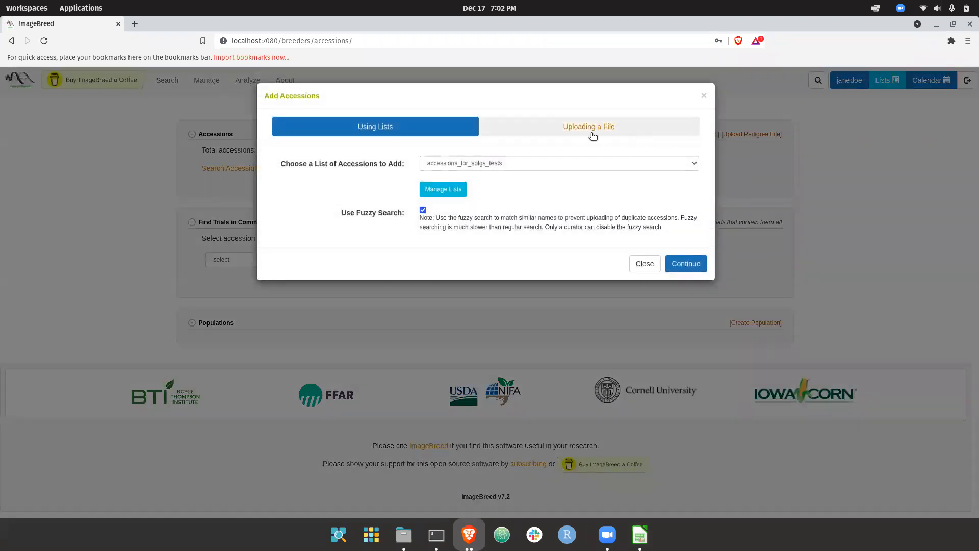
Choose accessionupload.xls from Downloads as the accession upload file and submit it with fuzzy search enabled.
left_click(564, 130)
left_click(474, 212)
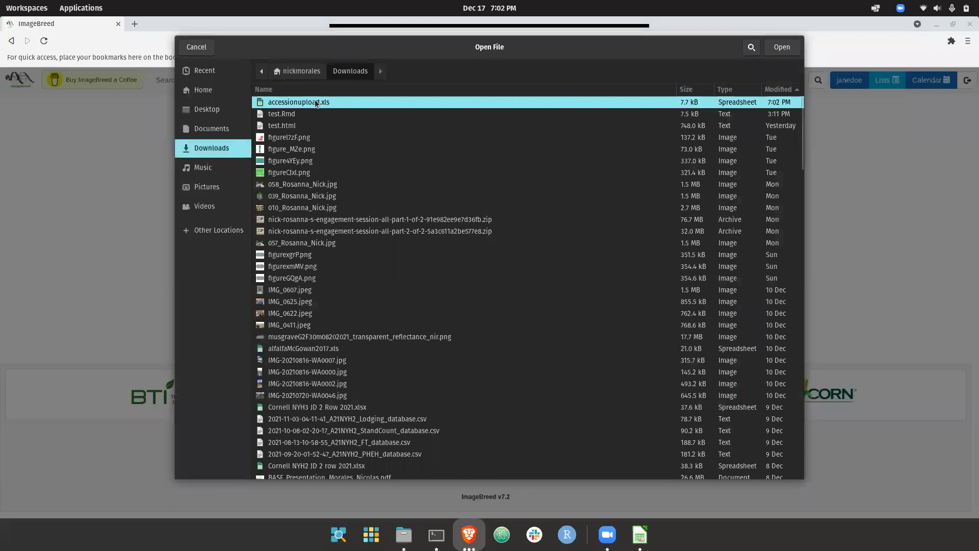
double_click(314, 102)
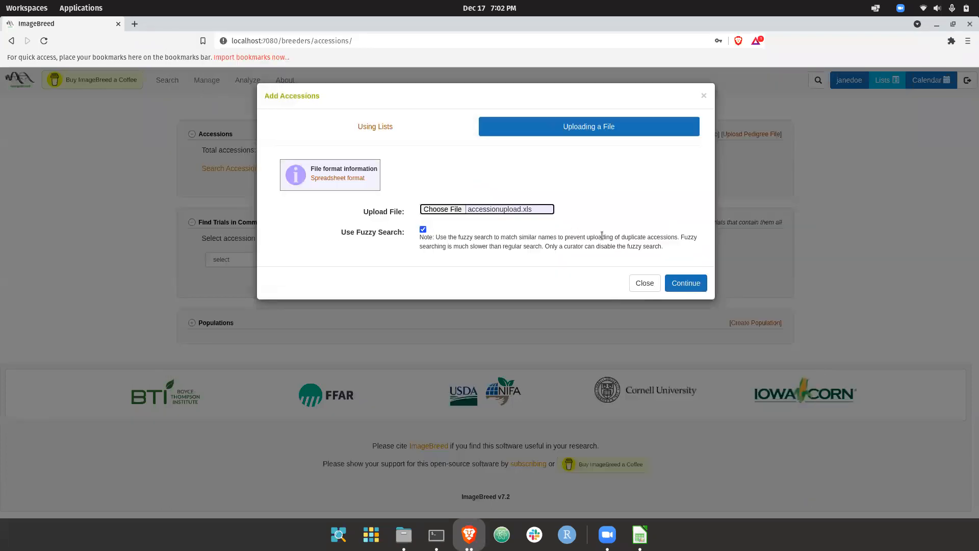
left_click(687, 287)
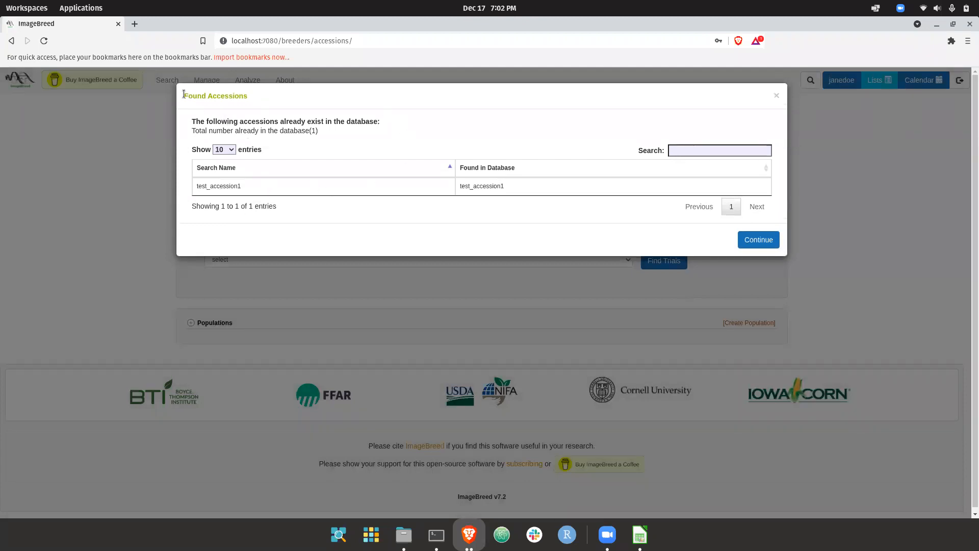
Review test_accession1 in the list of accessions already in the database and continue to the fuzzy matches.
left_click_drag(184, 96, 256, 102)
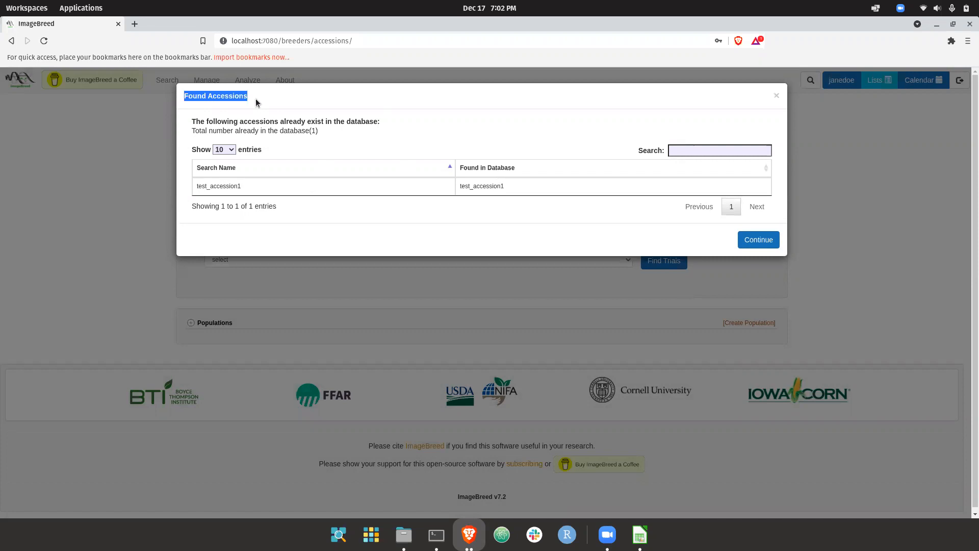
left_click(257, 103)
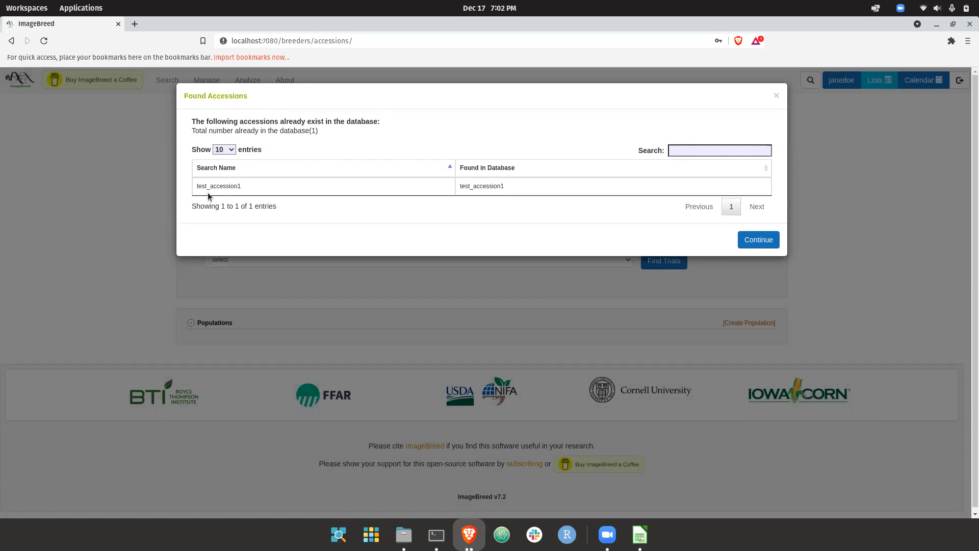
double_click(204, 188)
left_click(204, 189)
left_click(758, 239)
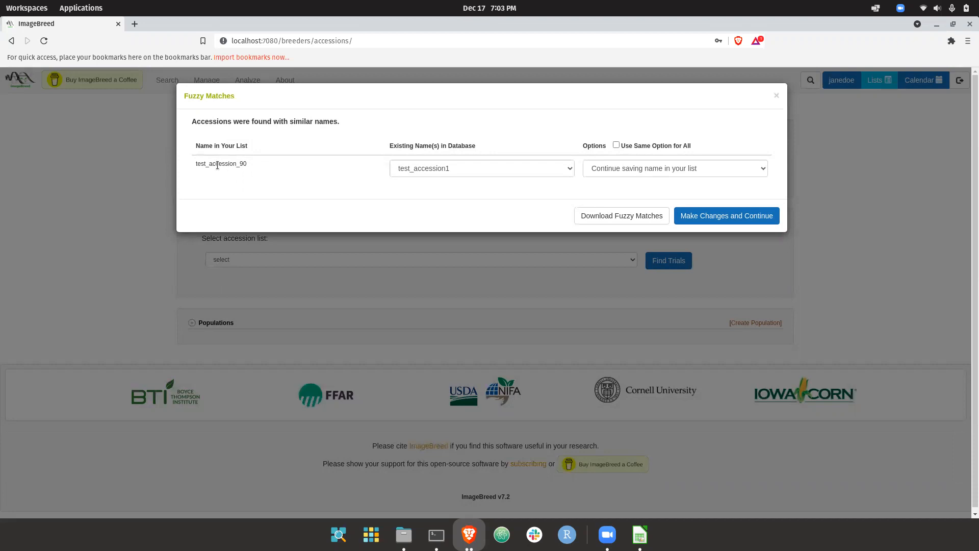
Examine the fuzzy match for test_accession_90, its similar existing names and the available handling options.
left_click_drag(197, 163, 247, 168)
left_click(196, 164)
left_click(436, 168)
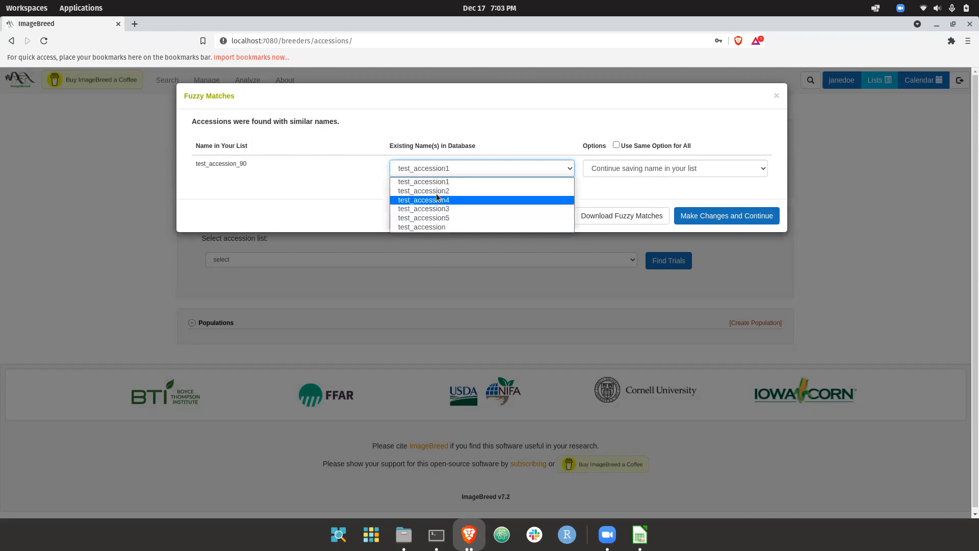
left_click(372, 162)
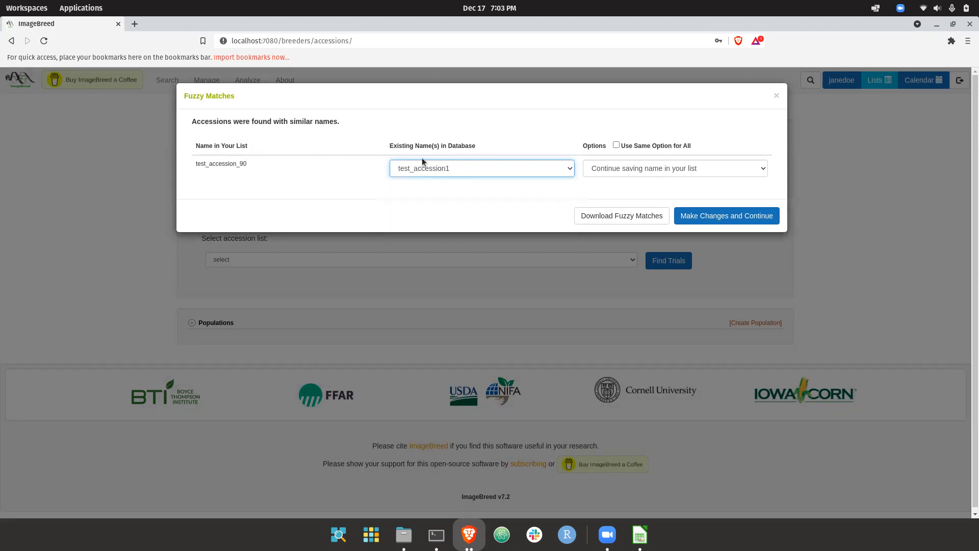
left_click(643, 172)
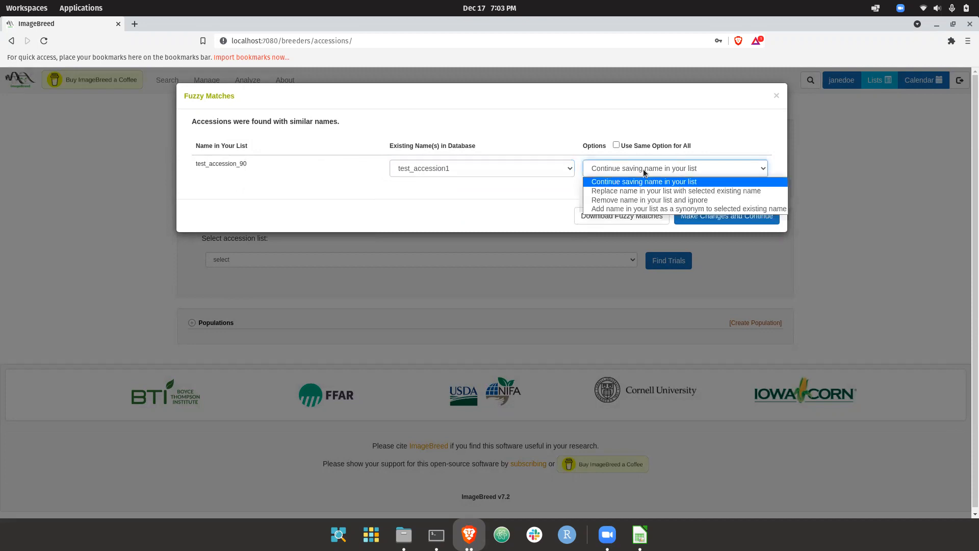
left_click(313, 154)
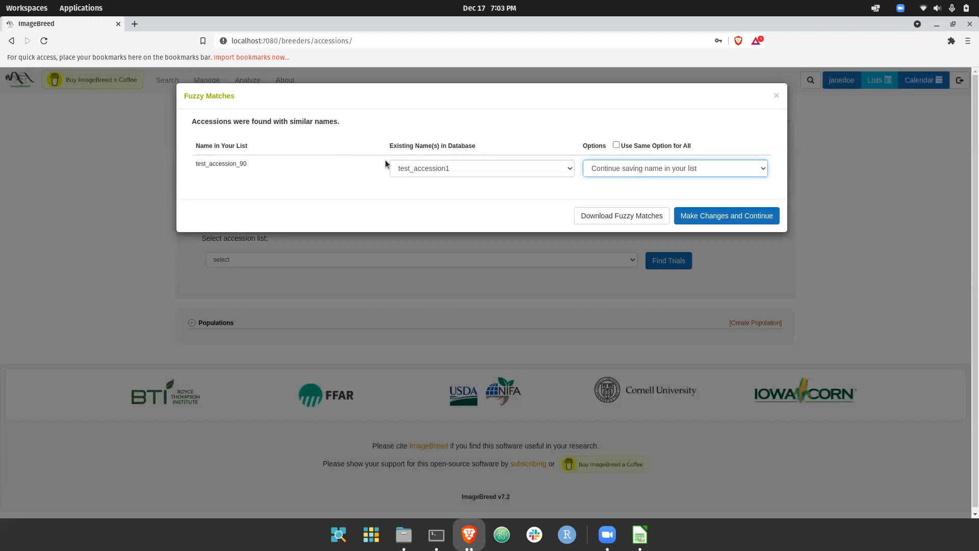
Select test_accession as the existing name for test_accession_90 and try the option that adds the name as a synonym.
left_click(418, 164)
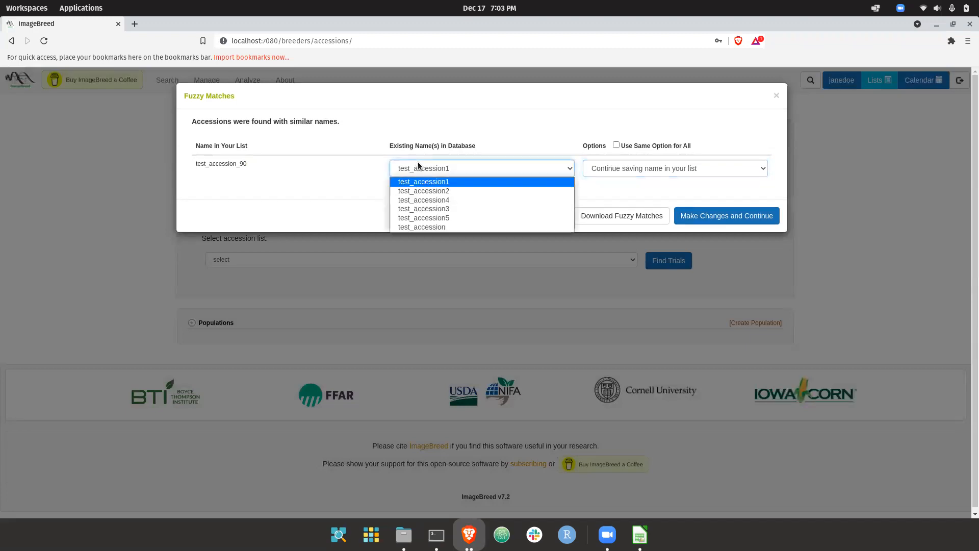
left_click(449, 226)
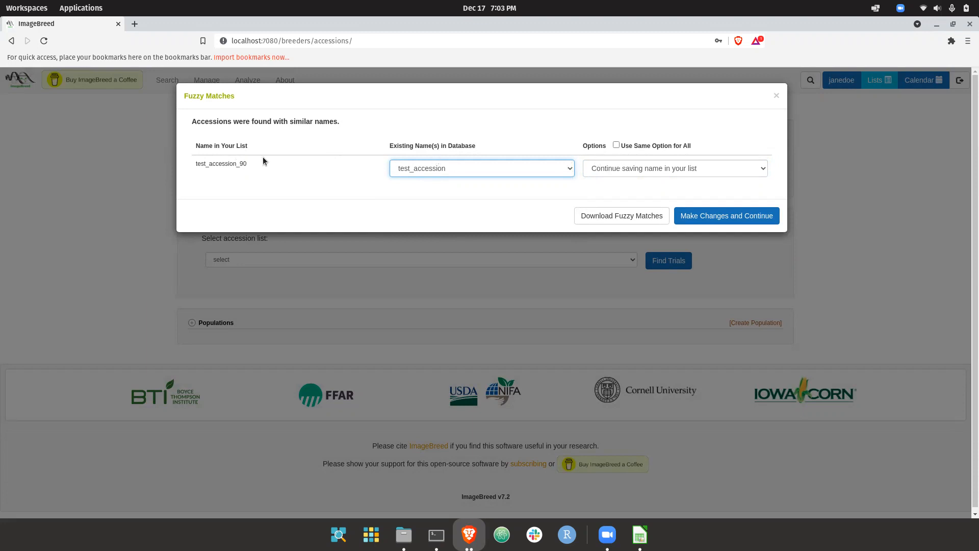
left_click(635, 165)
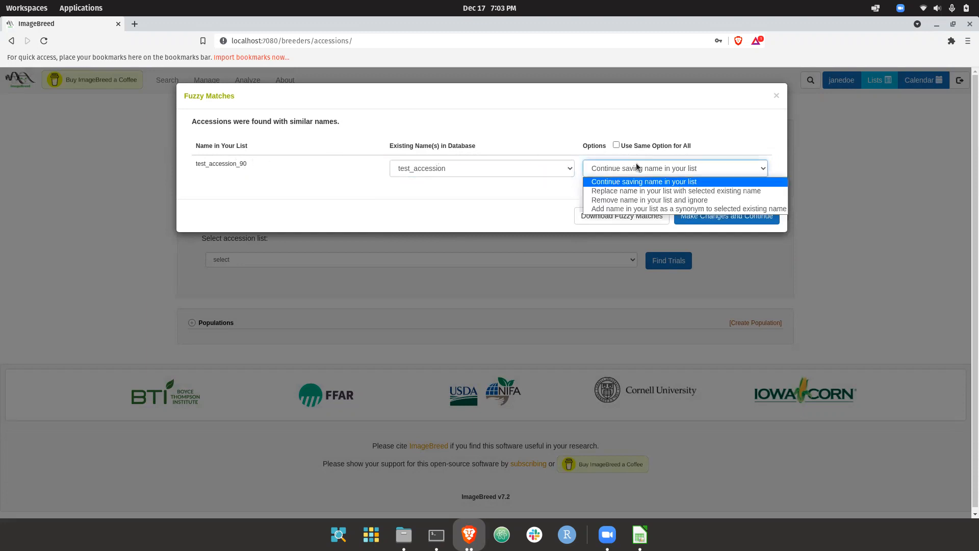
left_click(645, 209)
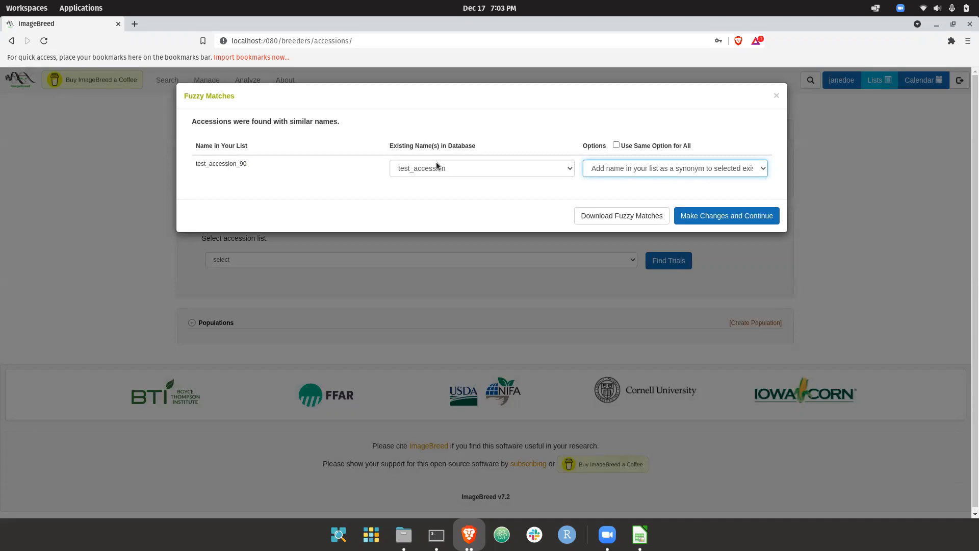
Try the options that remove test_accession_90 from the list and that replace it with the selected existing name.
left_click(612, 164)
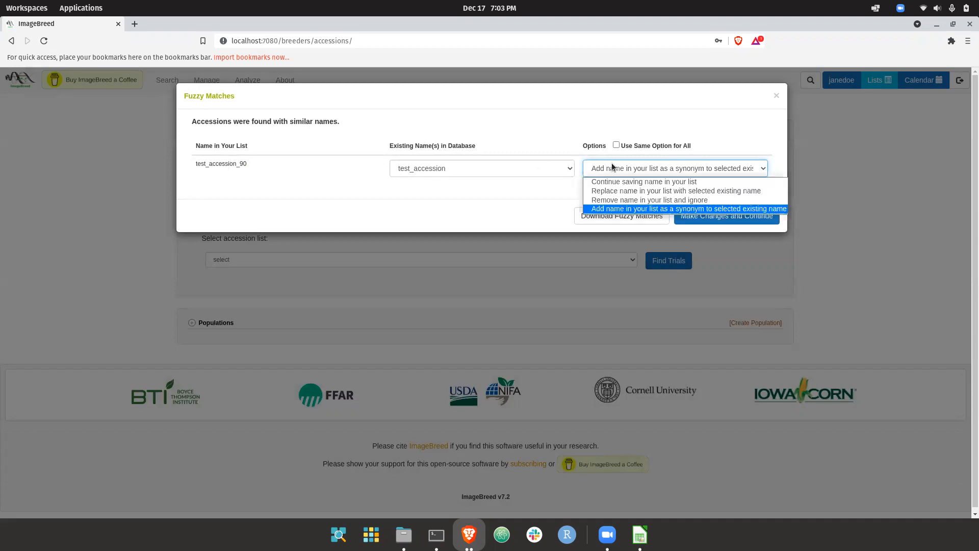
left_click(648, 200)
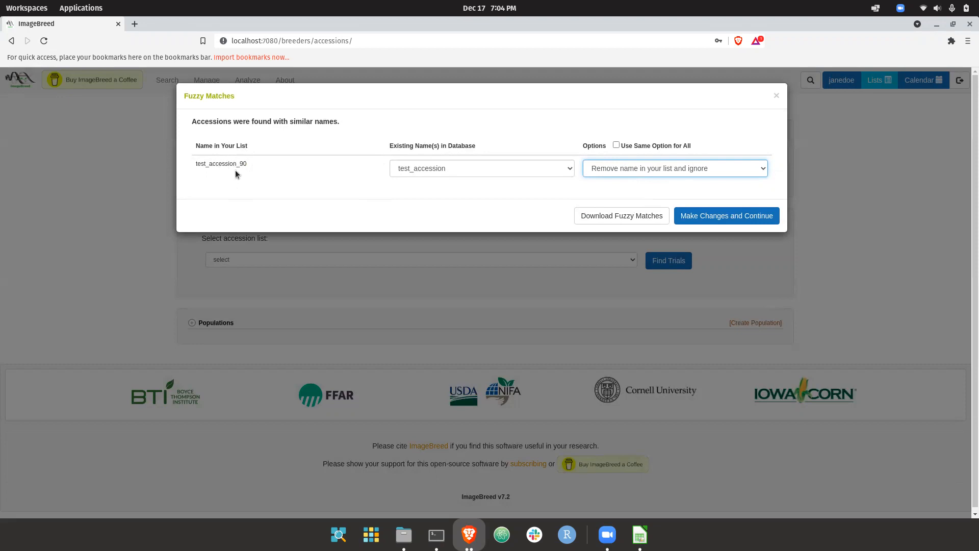
left_click(676, 168)
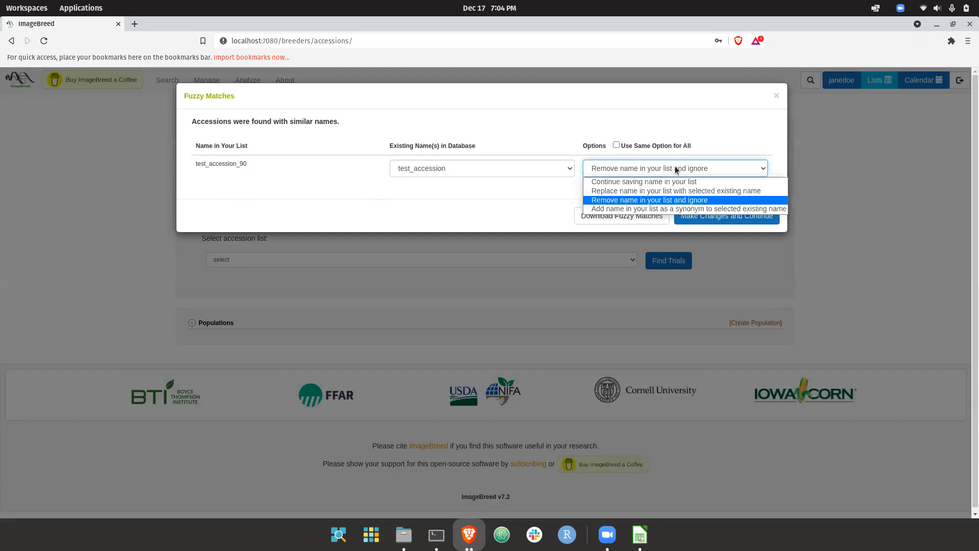
left_click(638, 191)
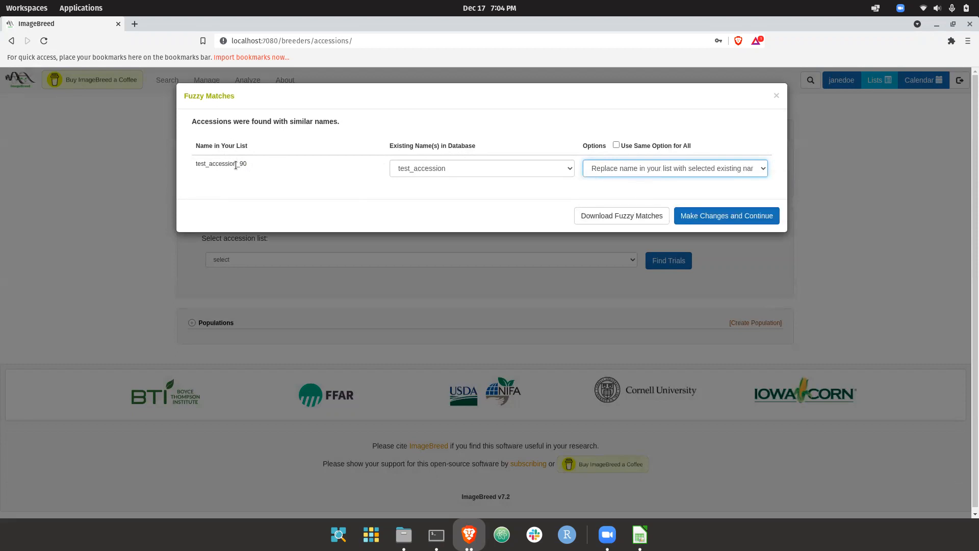
double_click(208, 164)
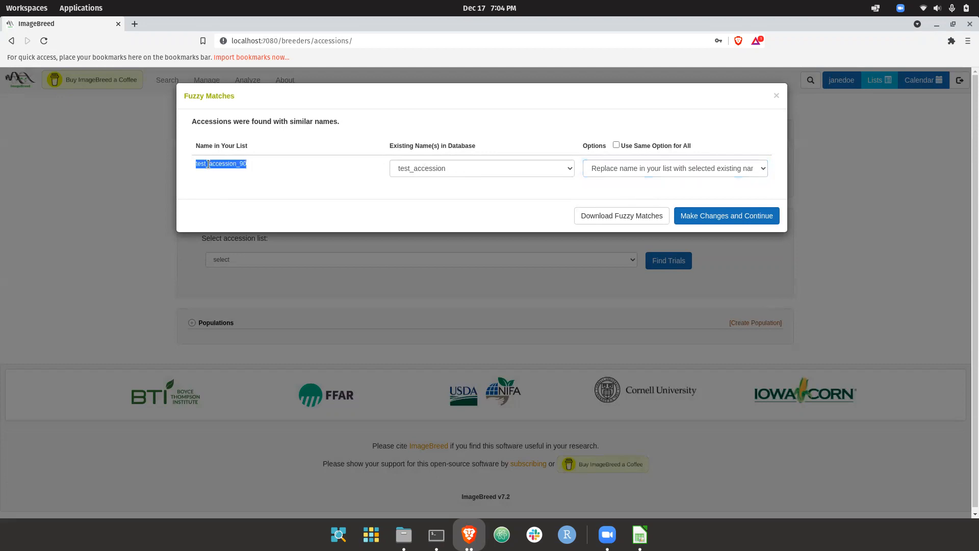
left_click(217, 164)
double_click(218, 165)
left_click(224, 170)
Set test_accession_90 to "Continue saving name in your list" and apply the fuzzy match changes.
left_click(616, 172)
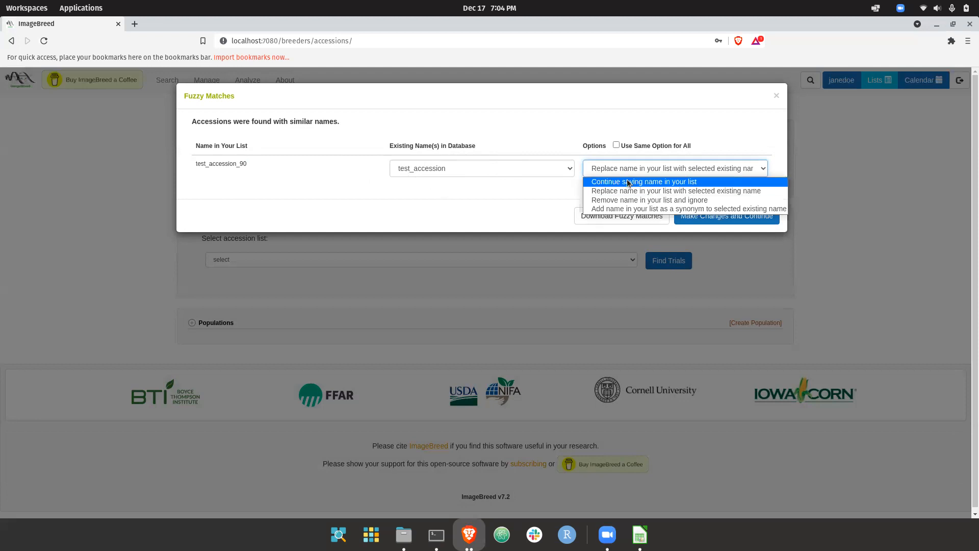
left_click(626, 182)
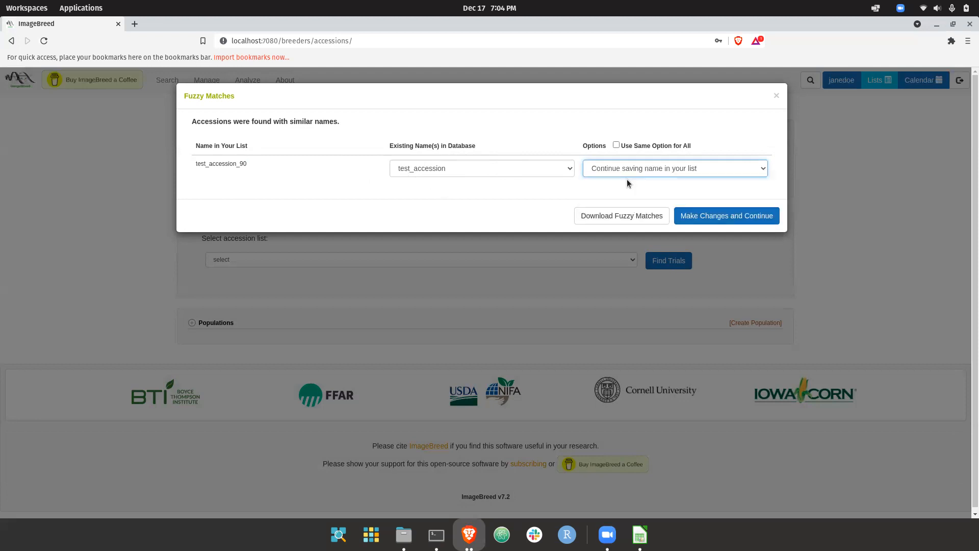
double_click(218, 162)
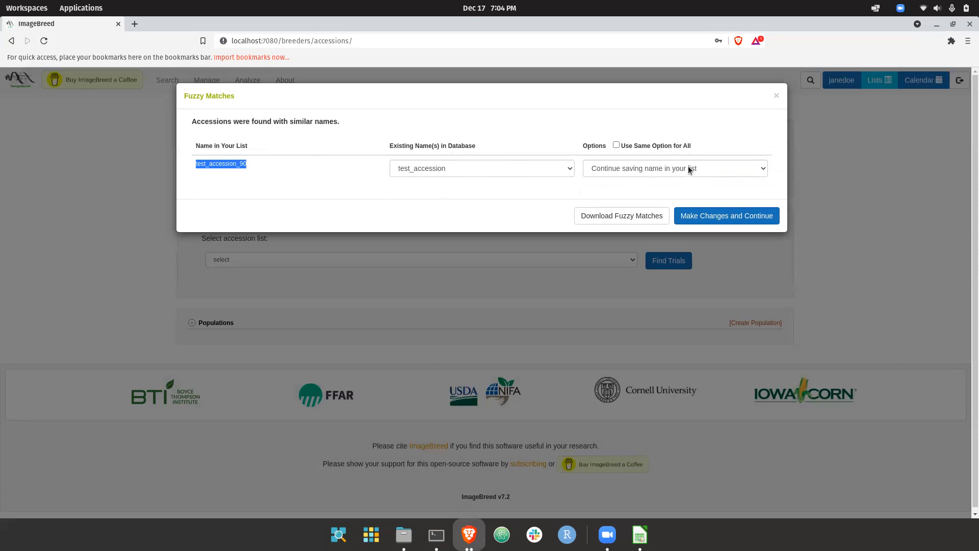
left_click(687, 182)
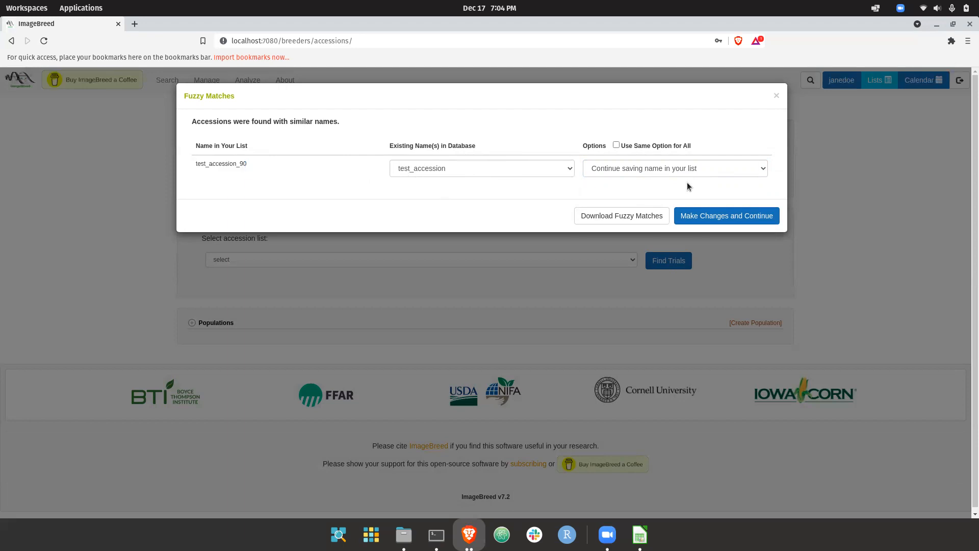
left_click(704, 216)
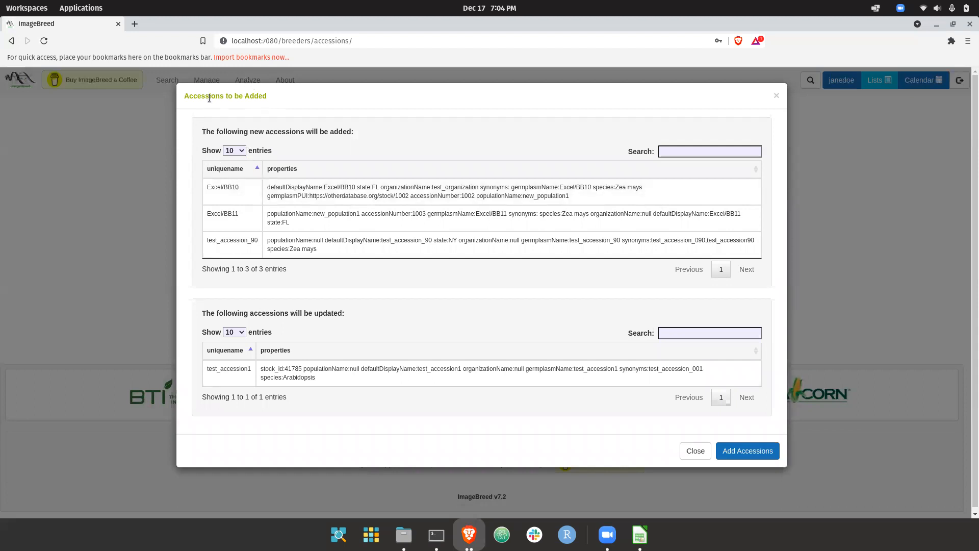
Examine which accessions are listed as new and which are listed for updating.
left_click_drag(204, 131, 255, 240)
left_click(255, 240)
left_click_drag(201, 315, 238, 387)
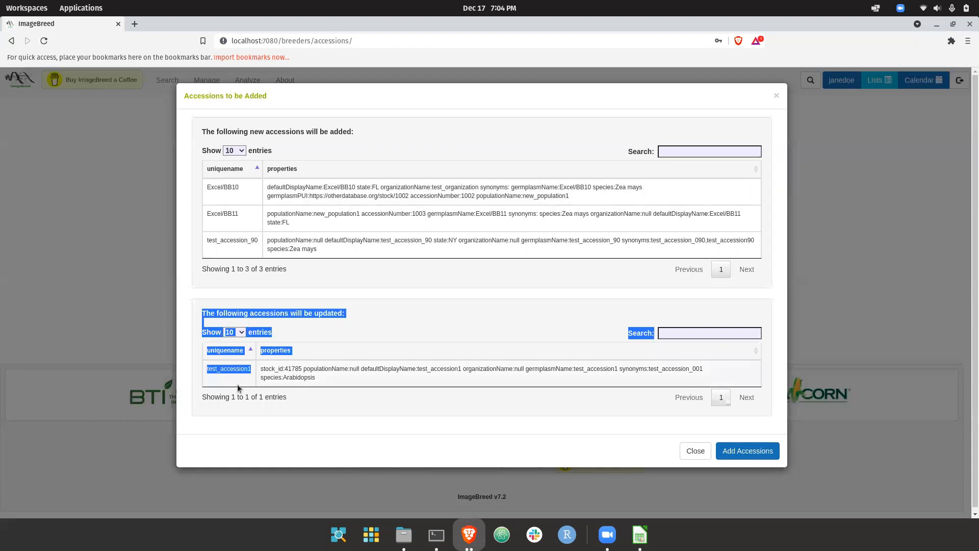
left_click(237, 387)
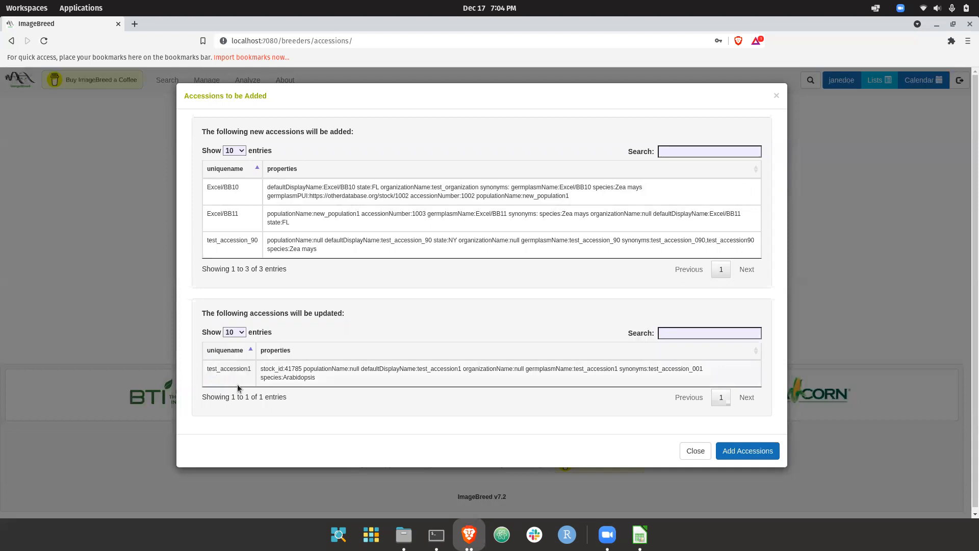
double_click(216, 368)
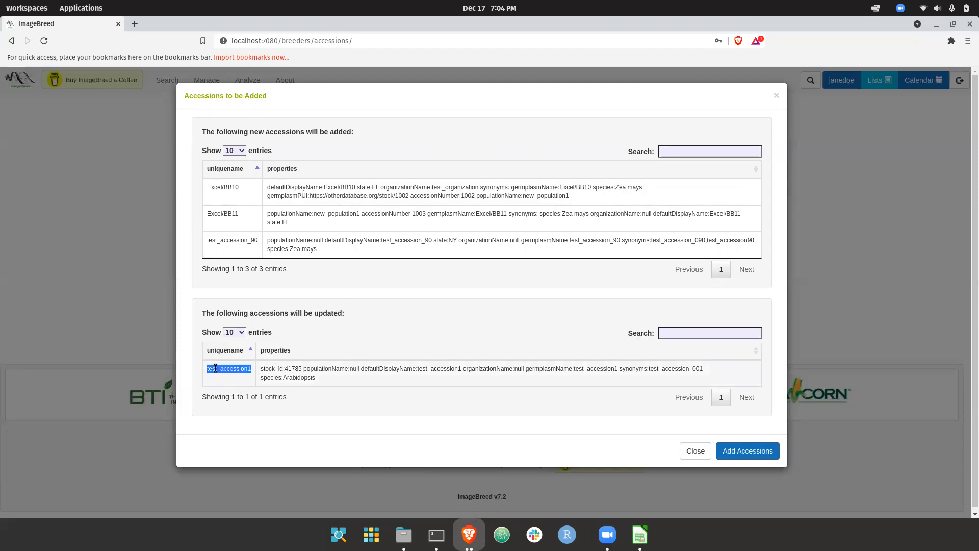
left_click(245, 371)
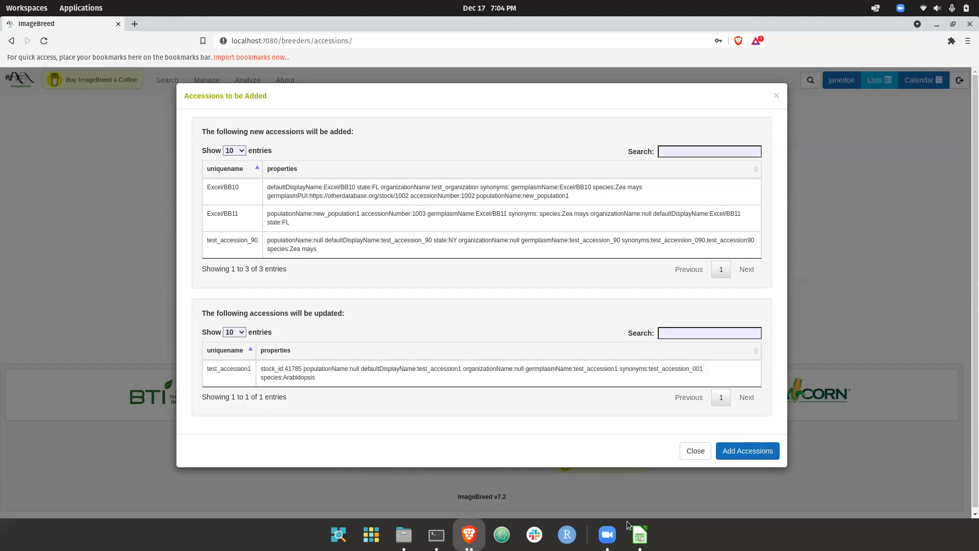
Compare the synonym of test_accession1 in the spreadsheet with its properties in the ImageBreed update list.
left_click(640, 534)
left_click(291, 182)
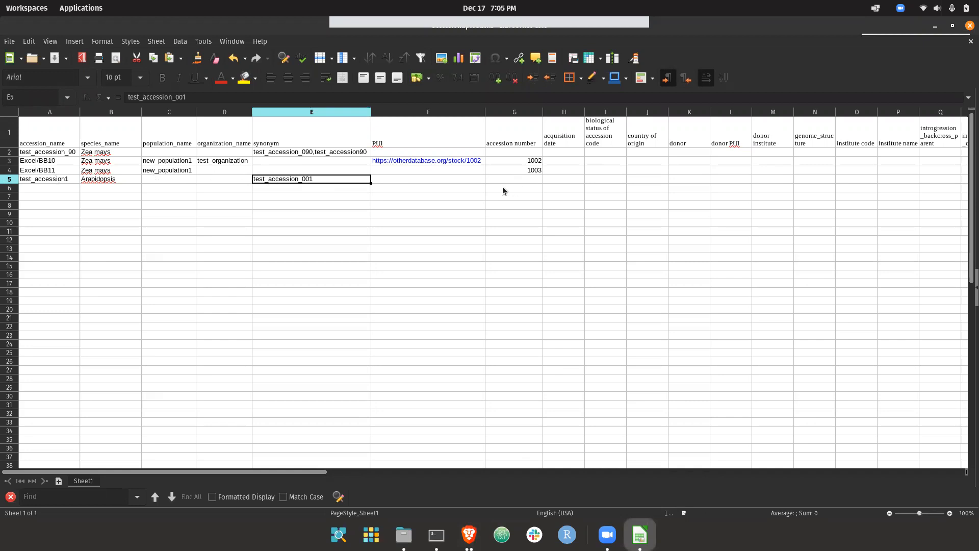
left_click(469, 534)
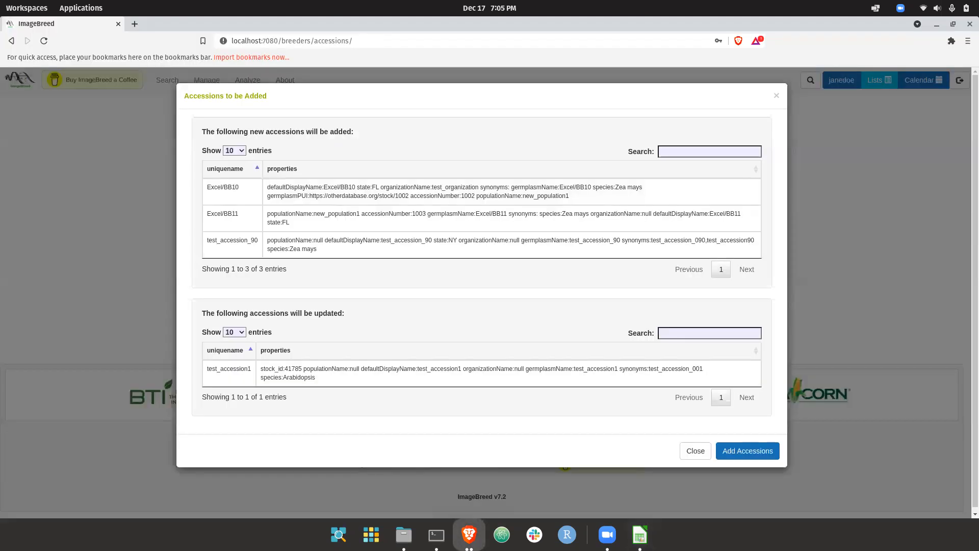
left_click_drag(261, 368, 319, 374)
left_click(319, 374)
Review the new accessions' properties, save all listed accessions to the database, and open the Excel/BB10 accession page.
left_click_drag(270, 187, 306, 246)
left_click(307, 243)
left_click(737, 450)
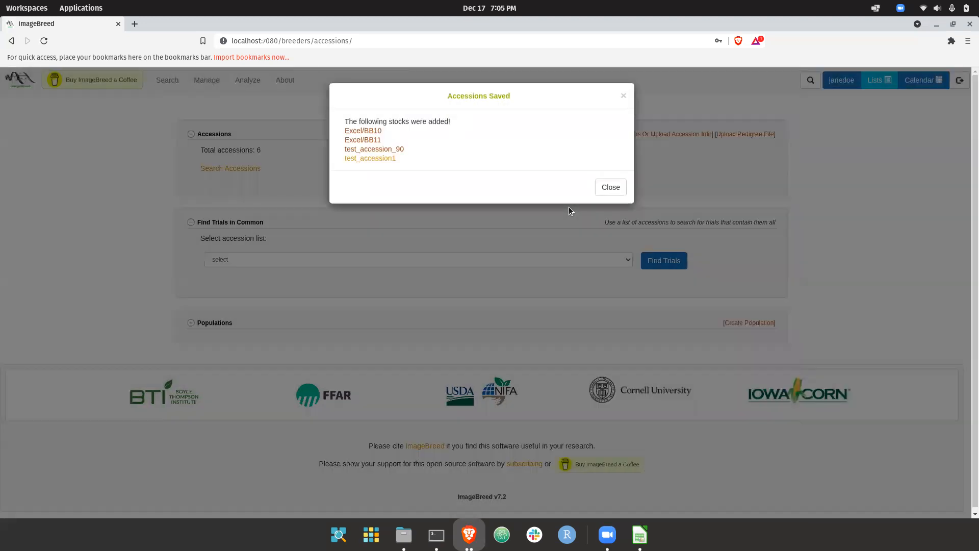
left_click(372, 134)
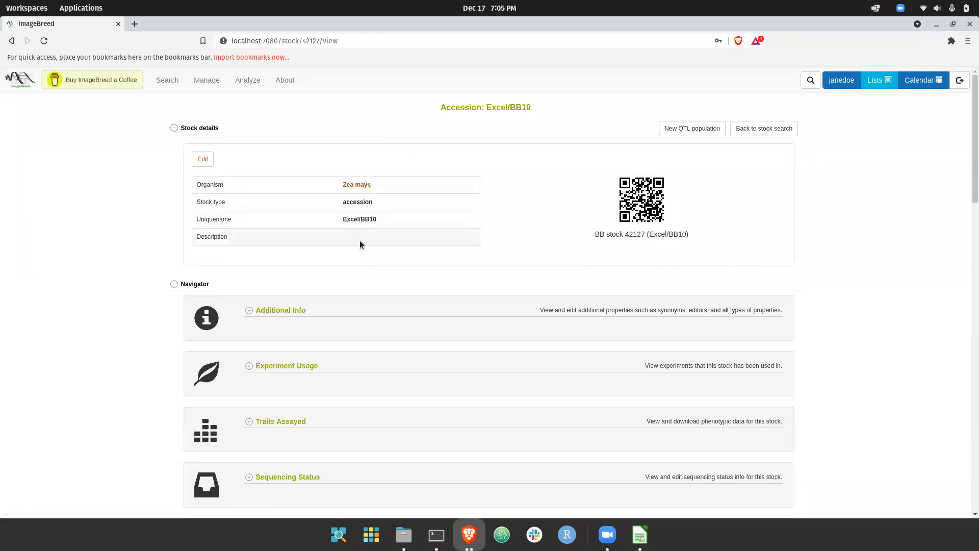
Compare the additional info of accession Excel/BB10, including its PUI and organization, with its row in the spreadsheet.
left_click(288, 309)
scroll(289, 309, "down", 4)
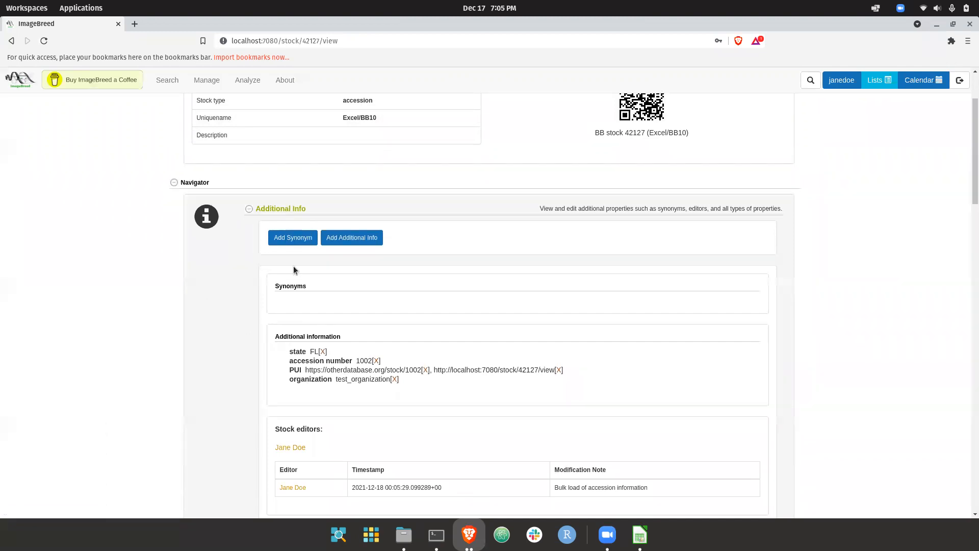
scroll(326, 306, "down", 2)
left_click_drag(421, 317, 283, 295)
left_click(459, 320)
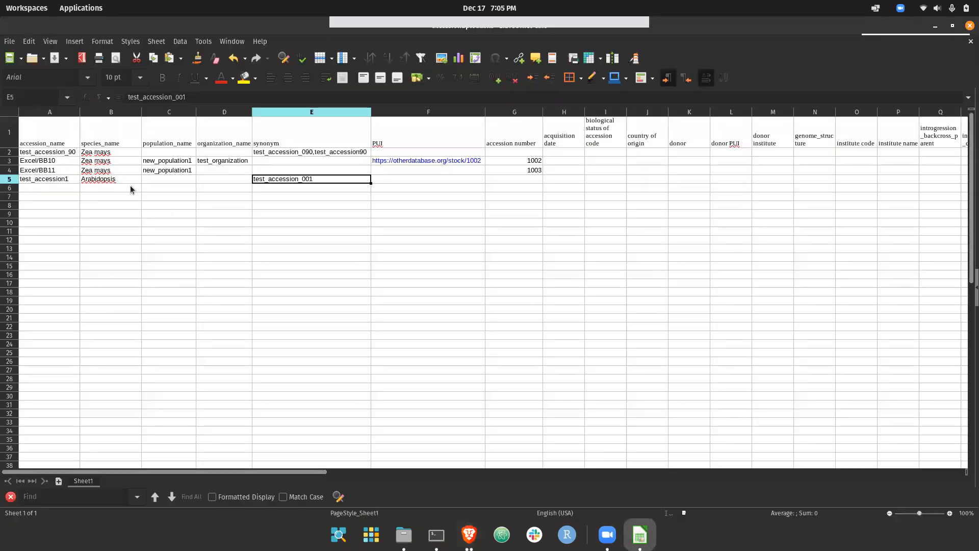
left_click_drag(64, 160, 510, 161)
key("alt+Tab")
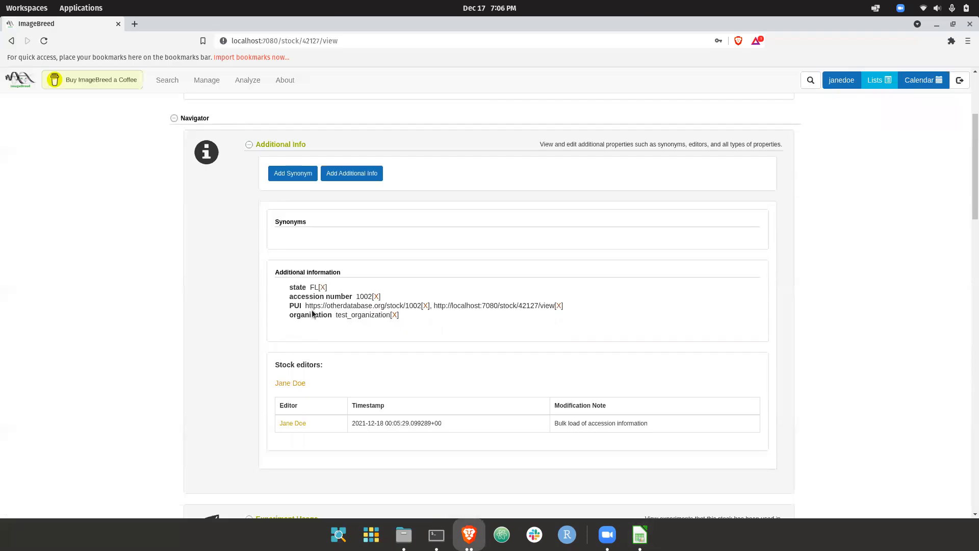
scroll(311, 247, "up", 4)
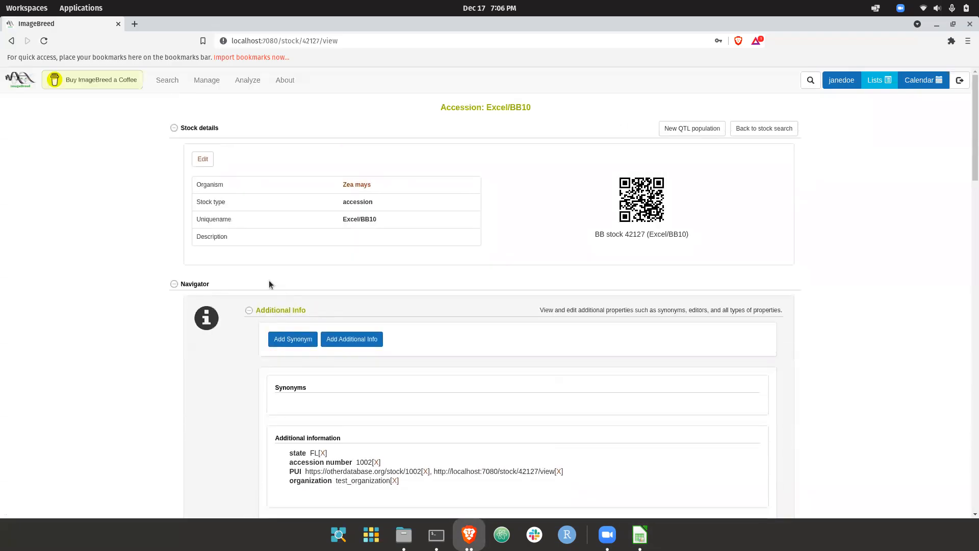
Add the additional info property variety with the value test_variety to accession Excel/BB10.
scroll(276, 374, "down", 1)
left_click(293, 317)
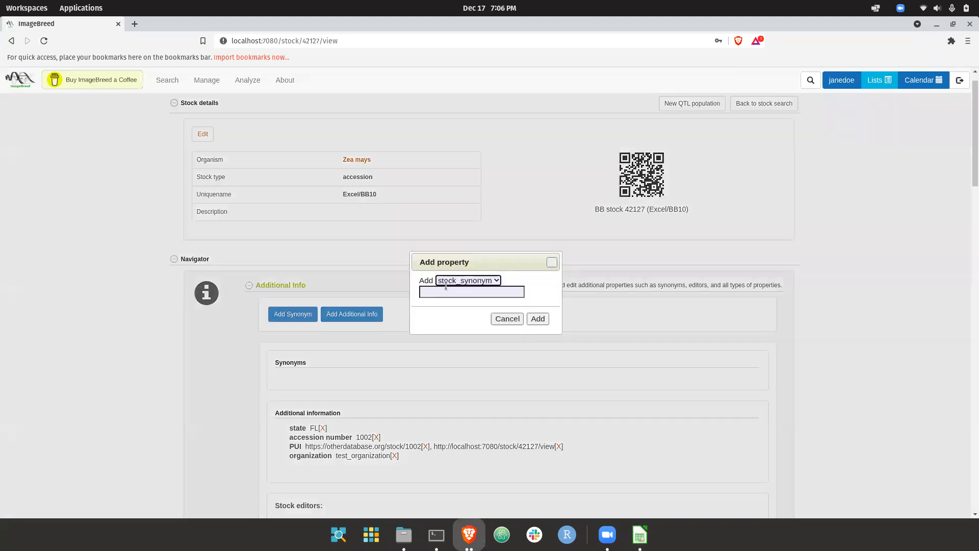
left_click(503, 320)
left_click(354, 315)
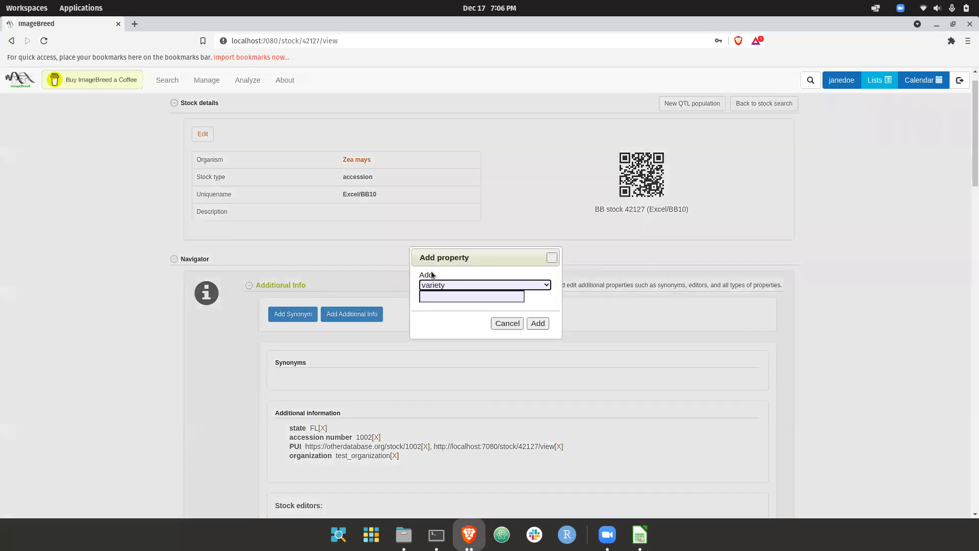
left_click(453, 285)
scroll(480, 357, "down", 2)
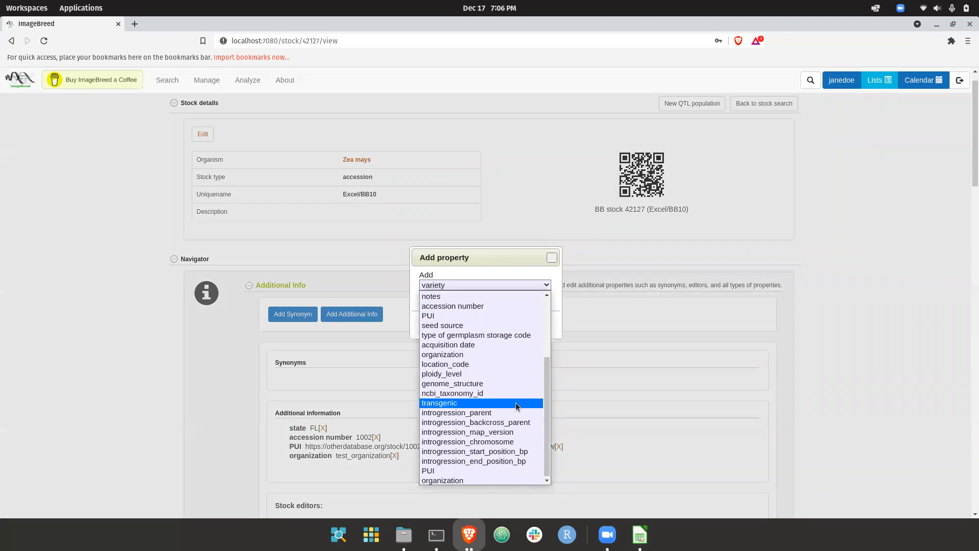
left_click(560, 326)
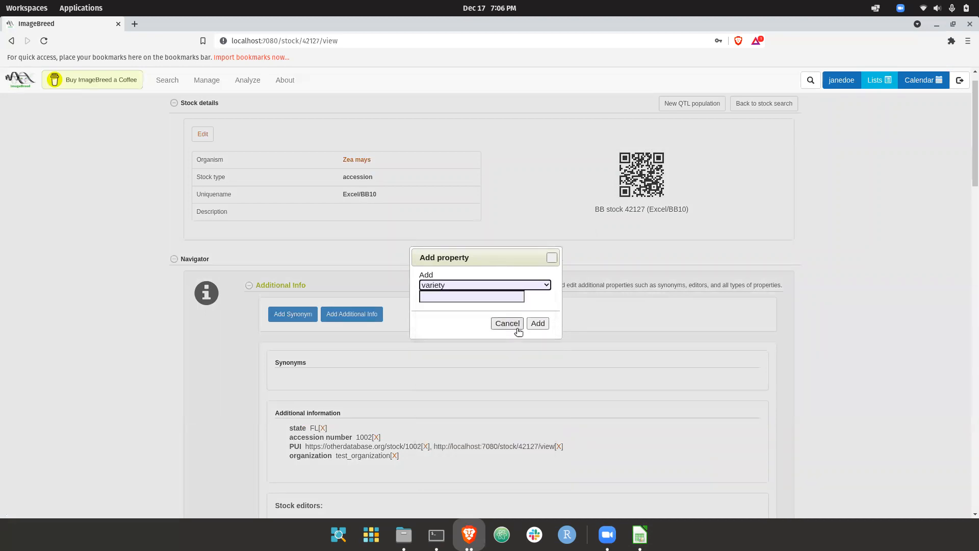
left_click(467, 295)
type("test_variety")
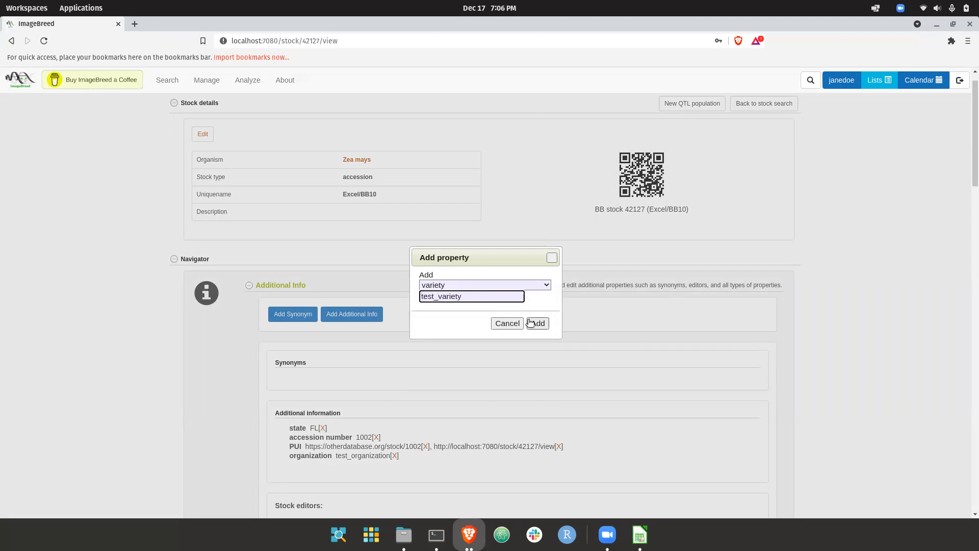
left_click(535, 324)
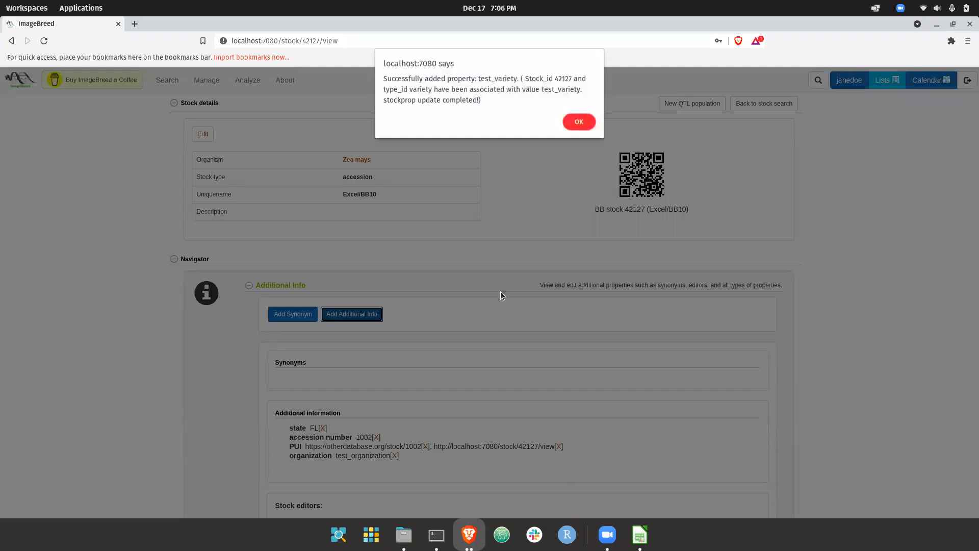
double_click(448, 81)
left_click(578, 122)
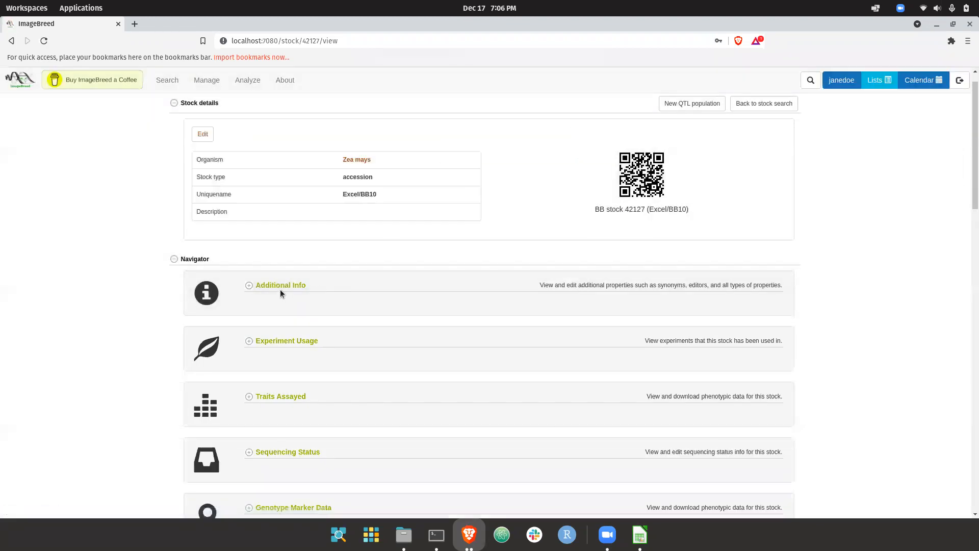
Check Excel/BB10's additional info for the variety property and review its stock editor history.
left_click(279, 289)
left_click_drag(289, 429, 386, 427)
left_click(299, 429)
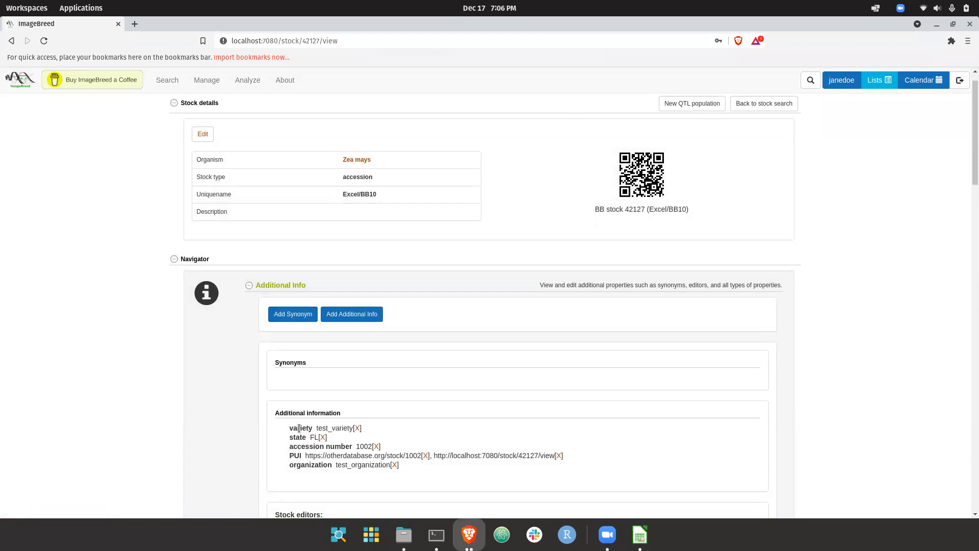
scroll(299, 429, "down", 3)
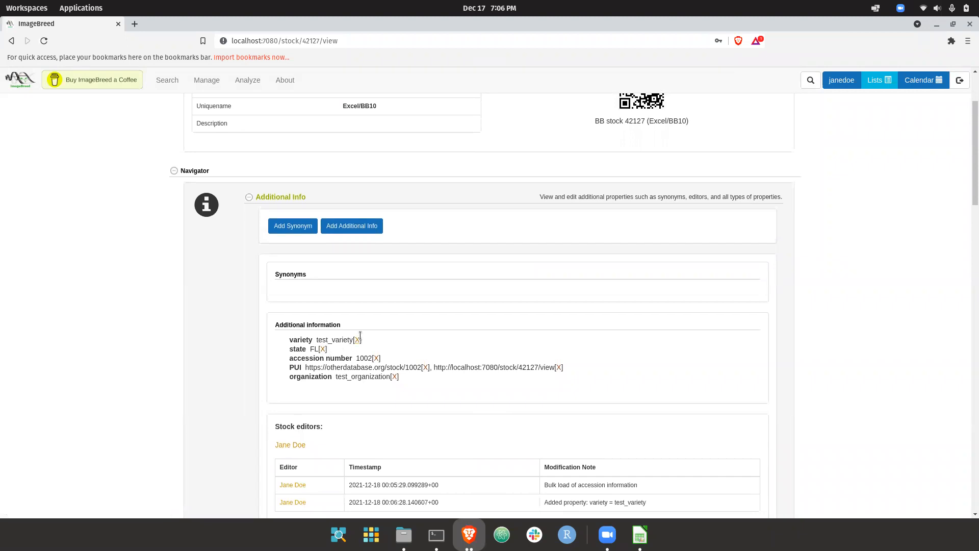
scroll(359, 306, "up", 4)
Open the Accessions and Plots search and add a variety column to the search results.
mouse_move(158, 82)
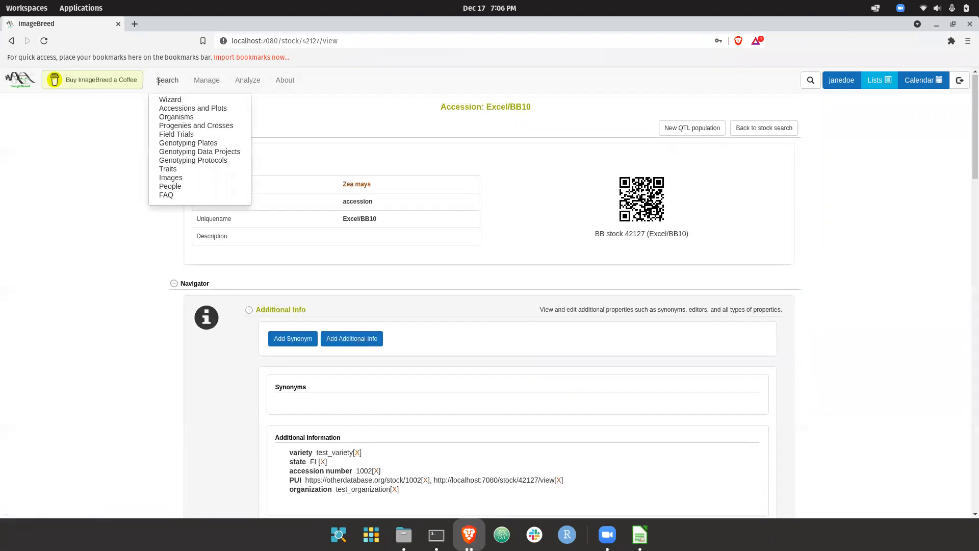
left_click(178, 108)
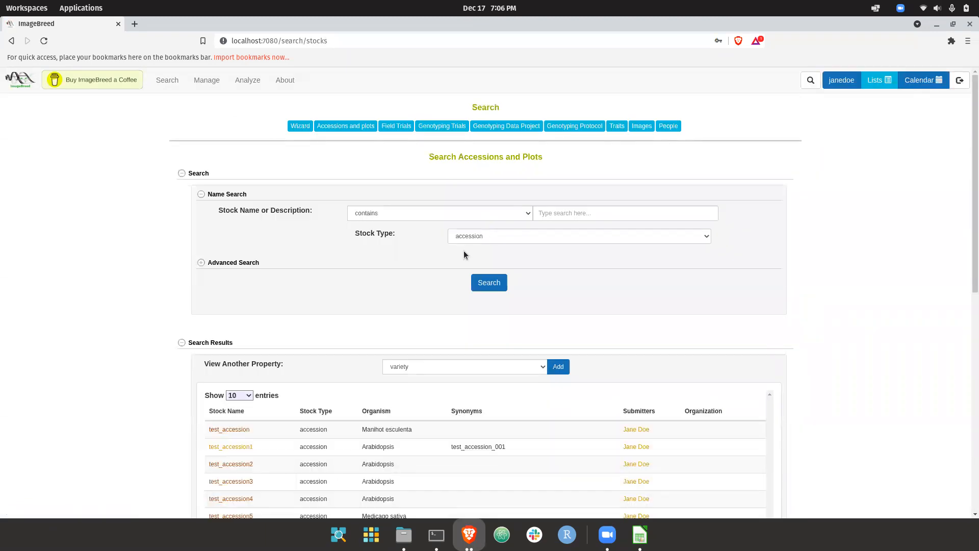
scroll(446, 307, "down", 1)
scroll(447, 311, "down", 2)
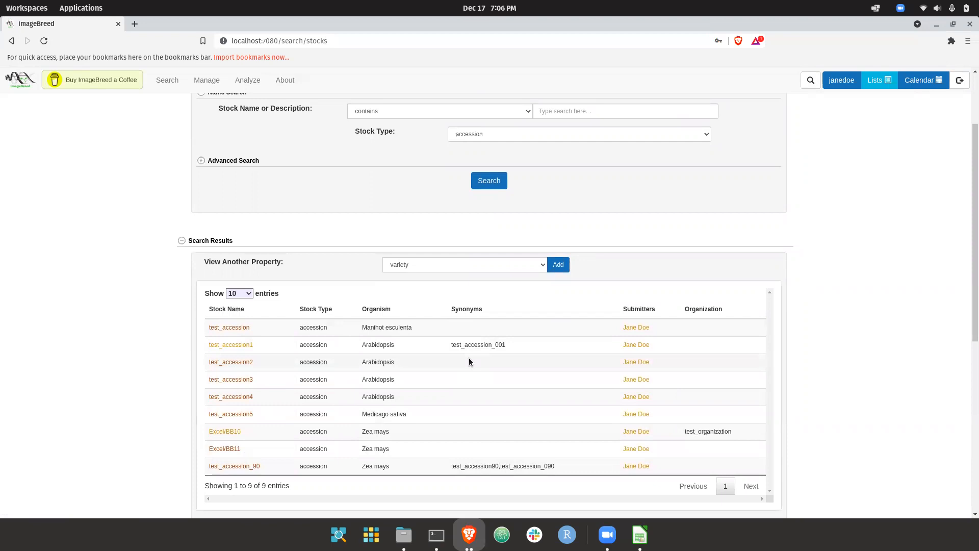
left_click(487, 264)
left_click(488, 264)
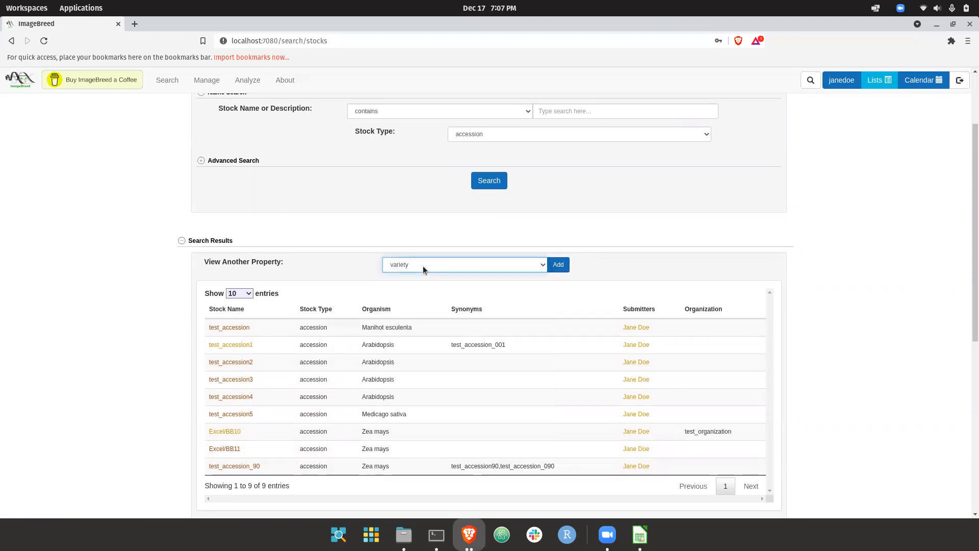
left_click(563, 265)
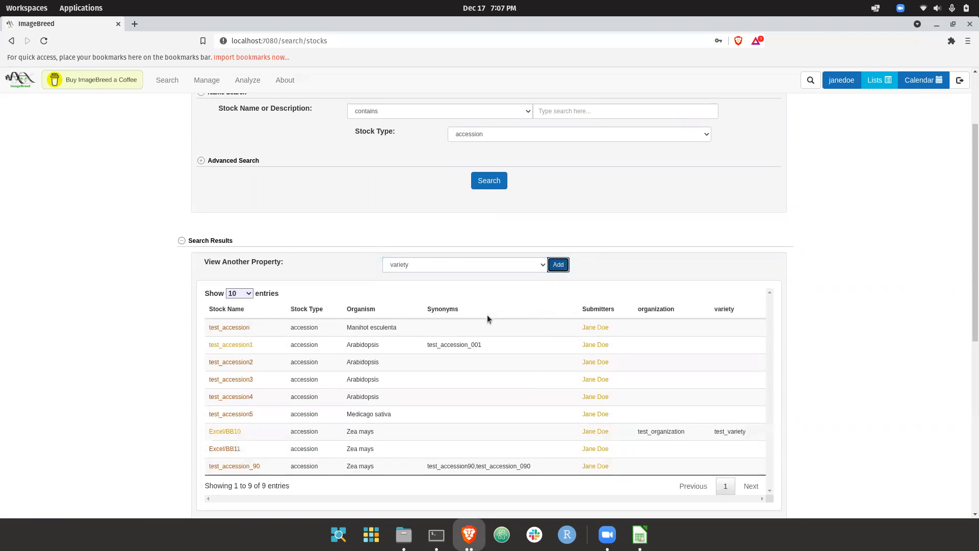
Check the variety value listed for Excel/BB10 and add a state column to the search results.
double_click(728, 431)
left_click(730, 427)
left_click(463, 265)
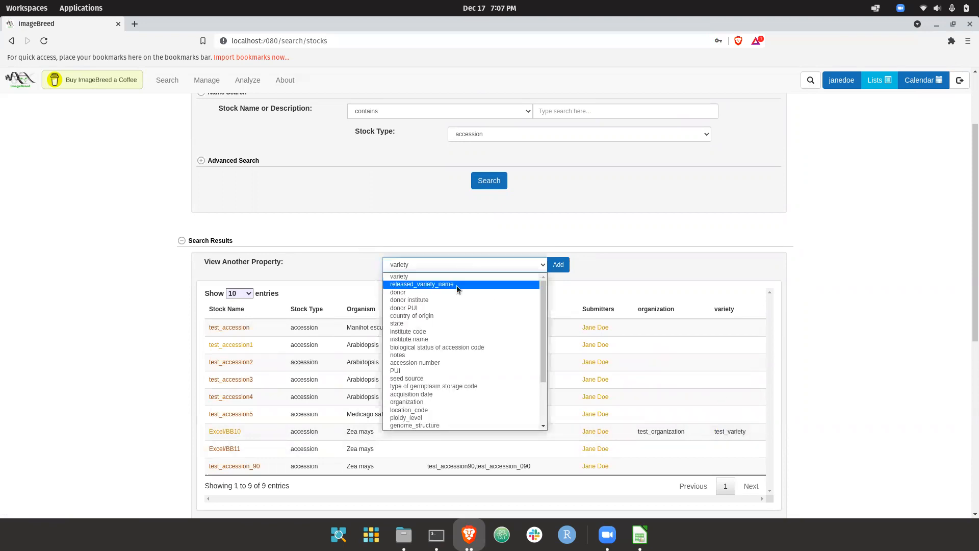
left_click(424, 324)
left_click(558, 265)
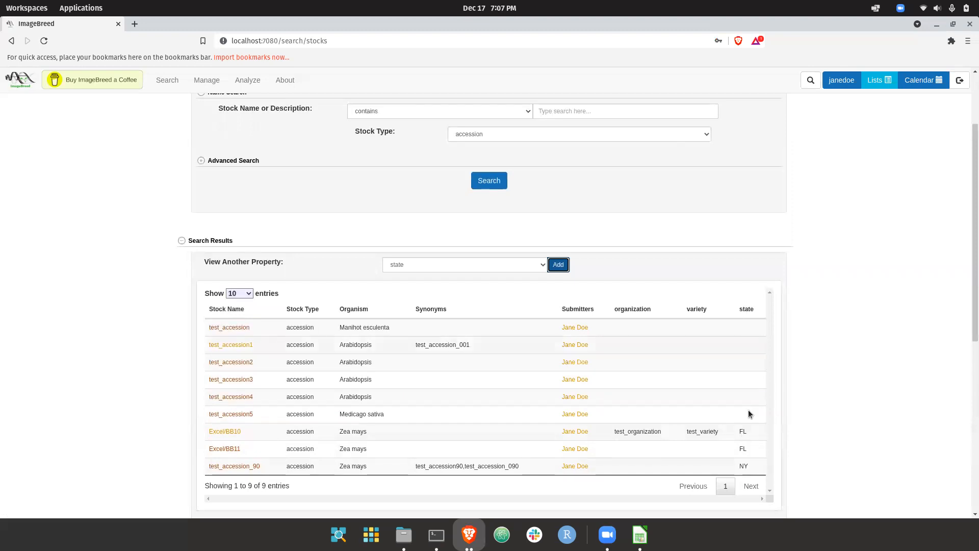
Expand the advanced search properties and add state as a search criterion.
scroll(743, 438, "up", 1)
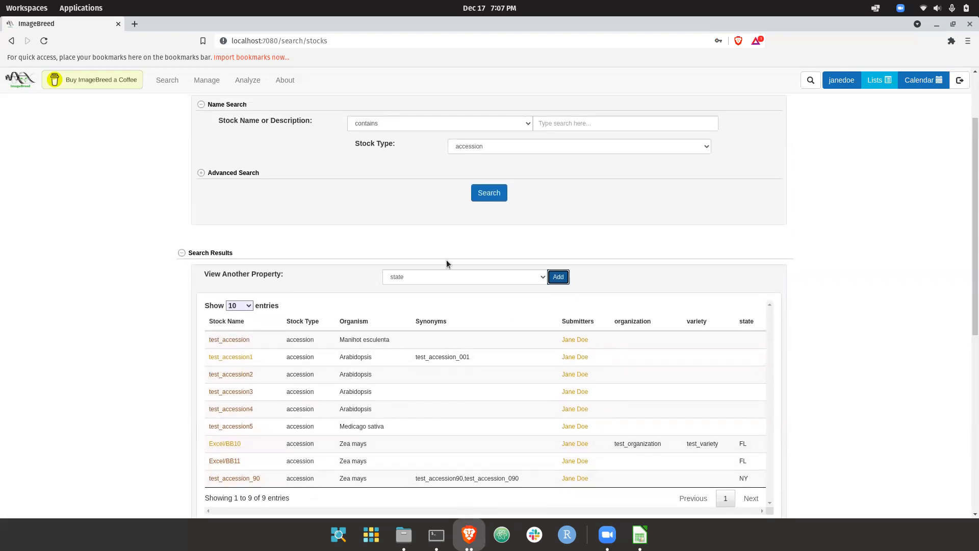
scroll(344, 194, "up", 1)
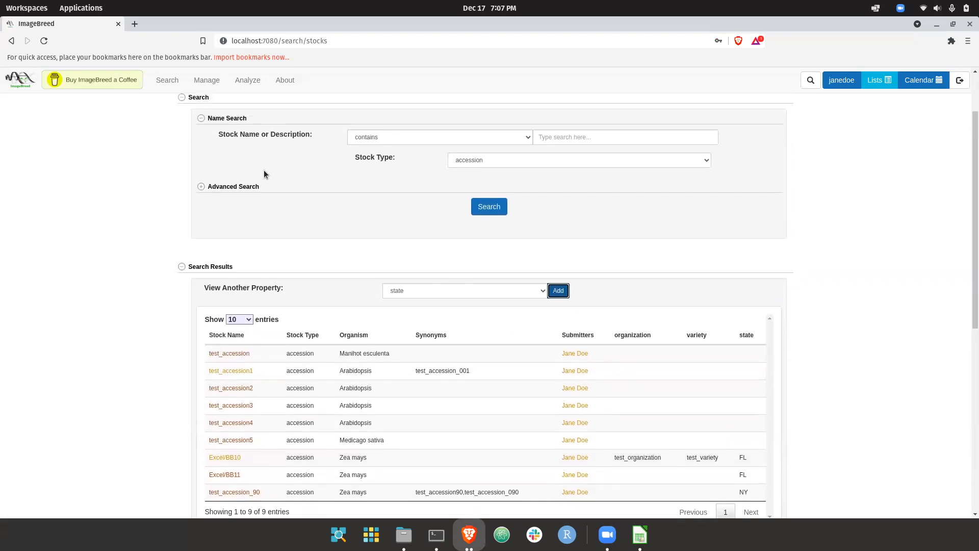
left_click(240, 189)
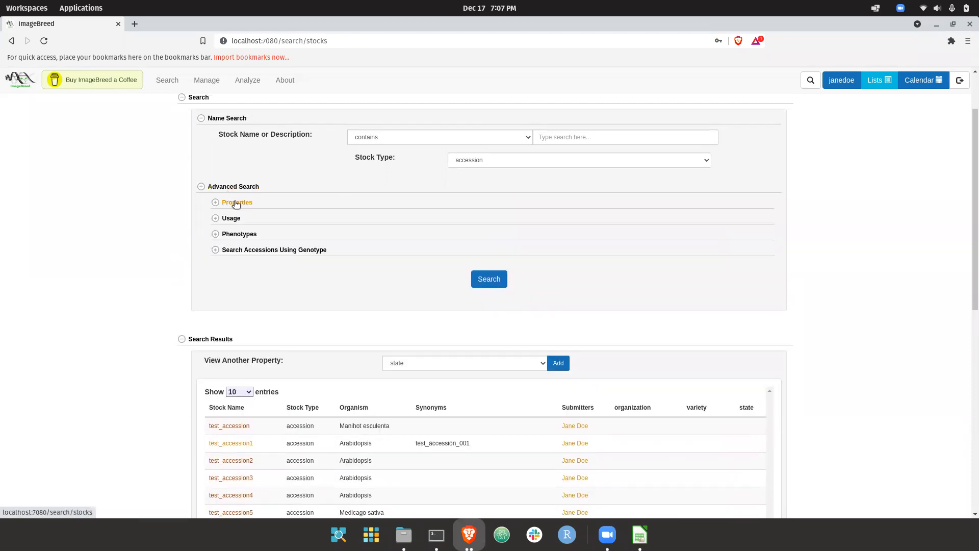
left_click(236, 203)
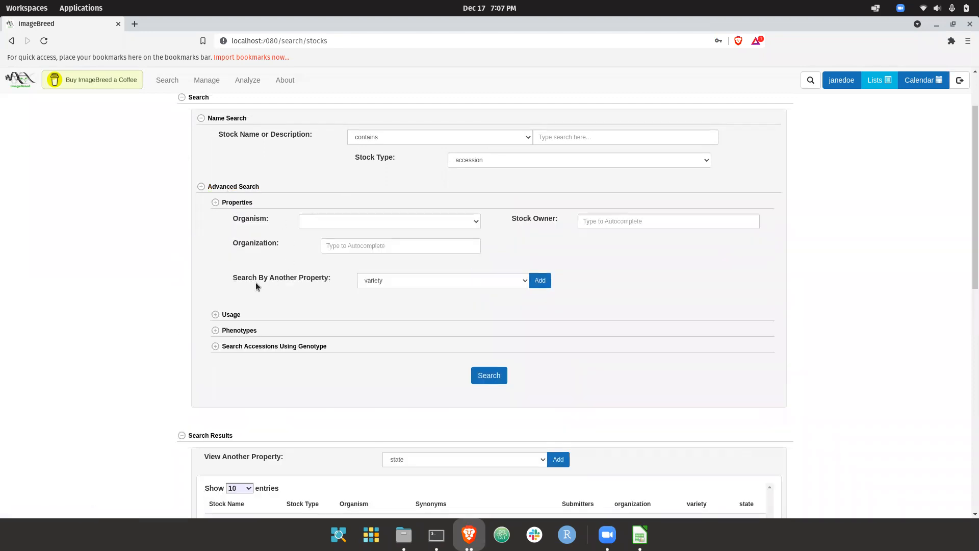
scroll(344, 280, "down", 1)
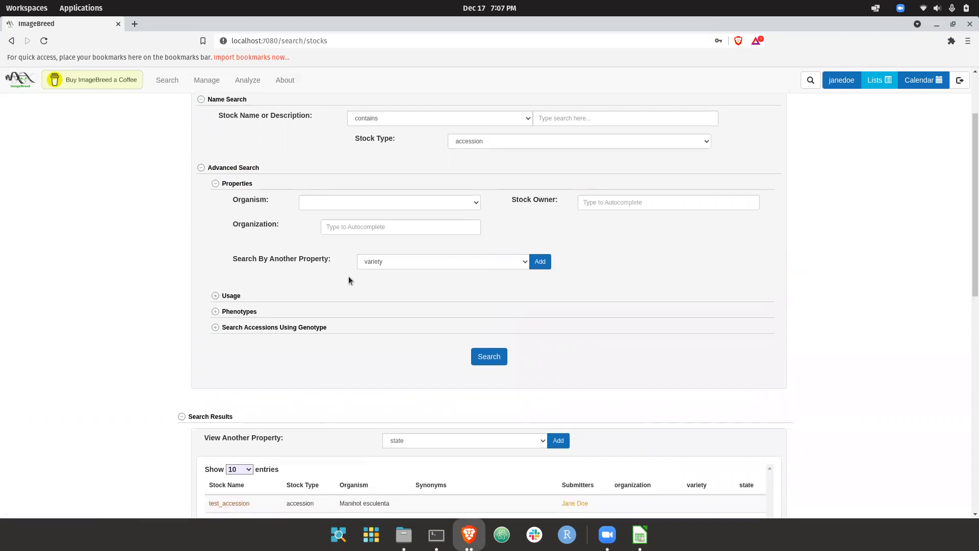
left_click(414, 263)
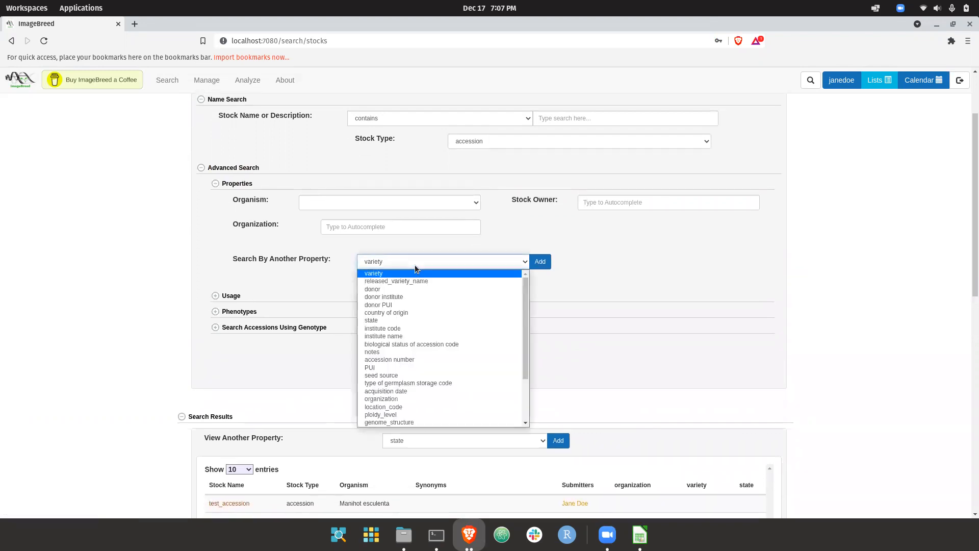
left_click(415, 265)
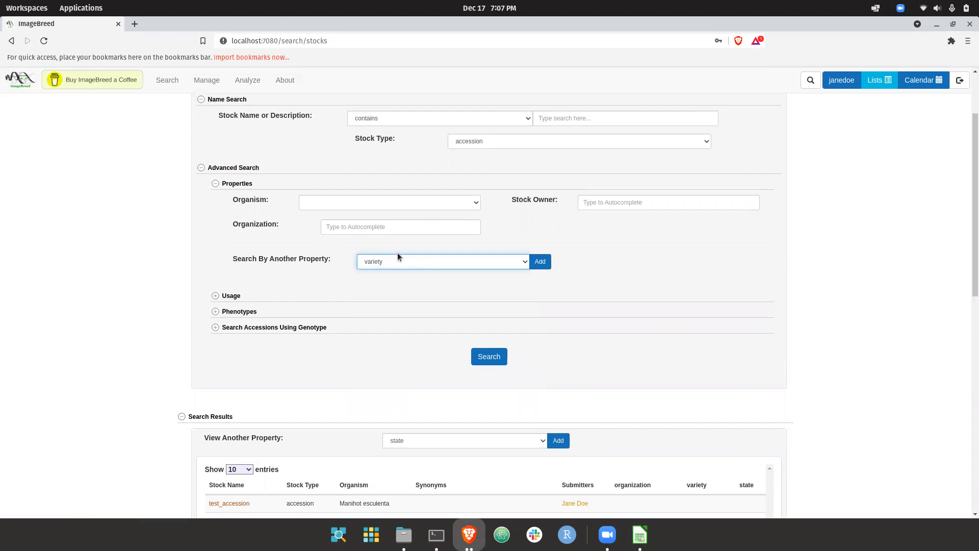
left_click(412, 258)
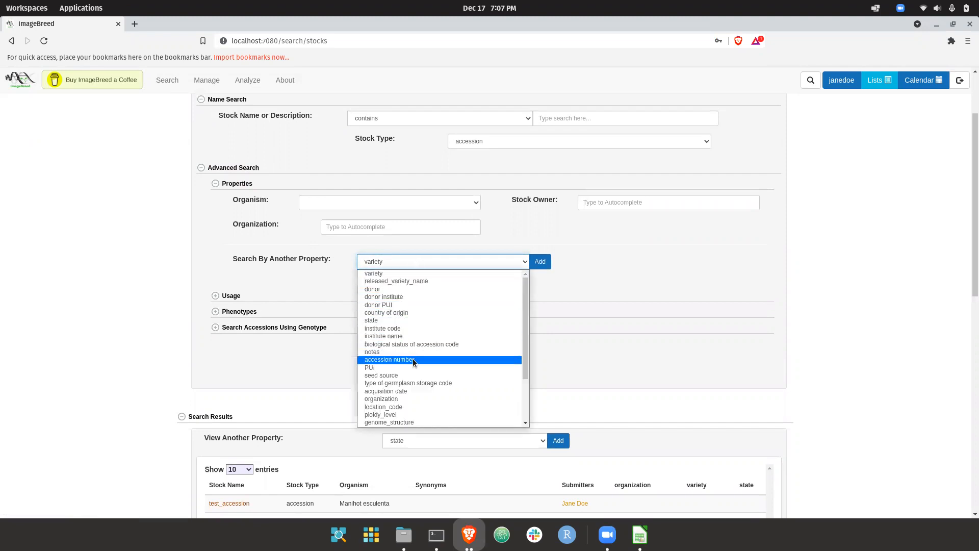
left_click(405, 318)
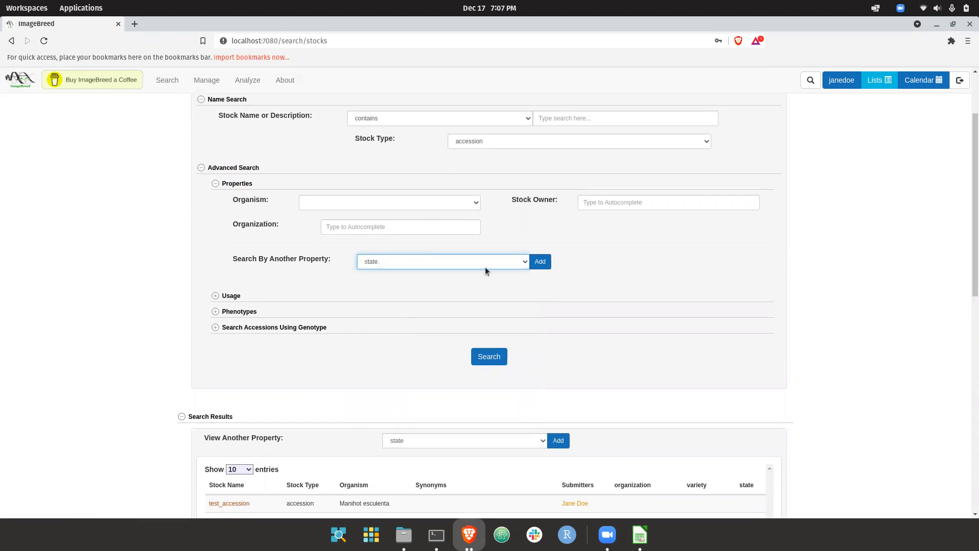
left_click(548, 263)
Search for accessions whose state contains FL.
left_click(504, 291)
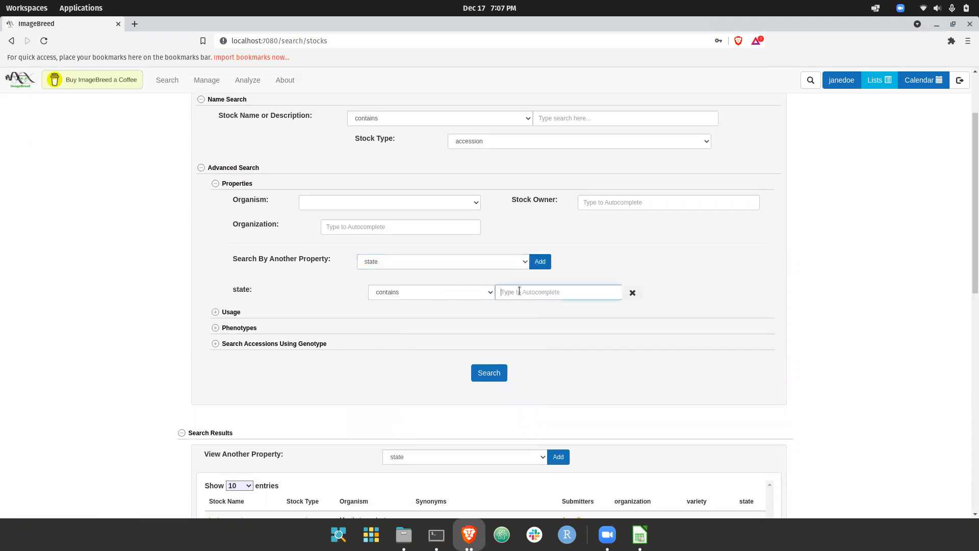
type("F")
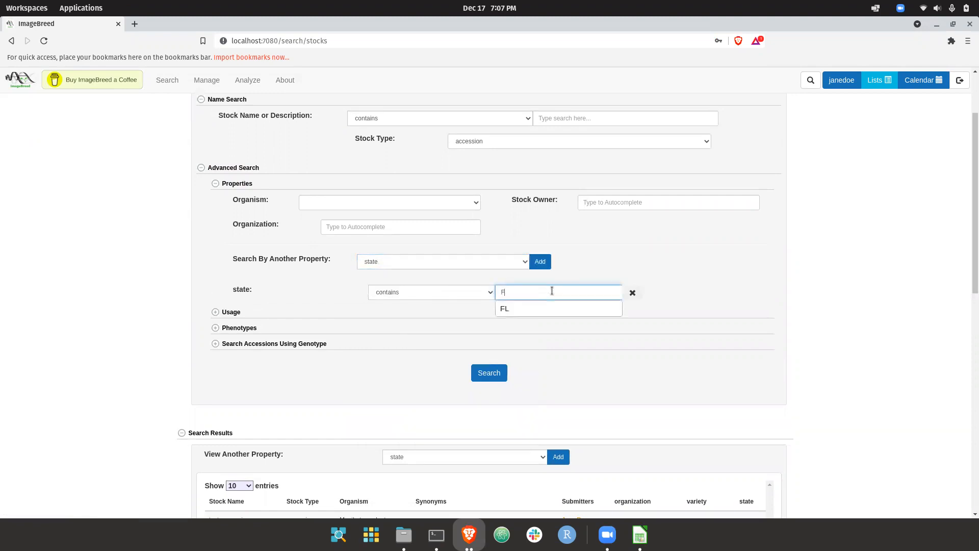
key("BackSpace")
type("NY")
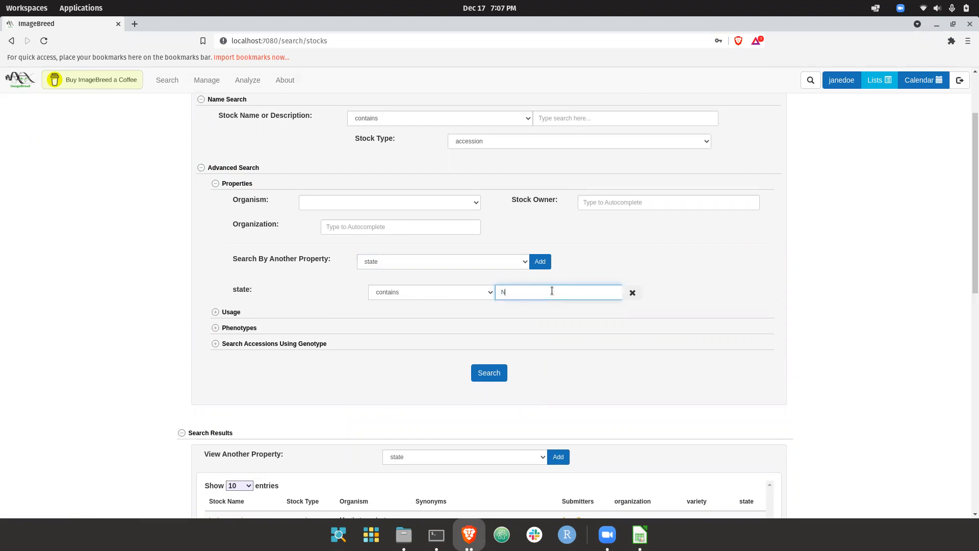
key("BackSpace")
key("BackSpace")
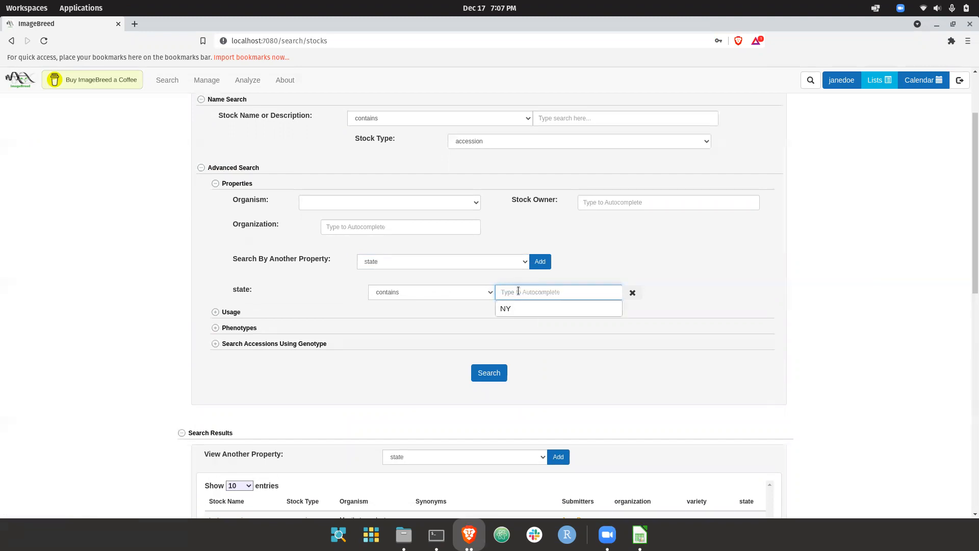
type("F")
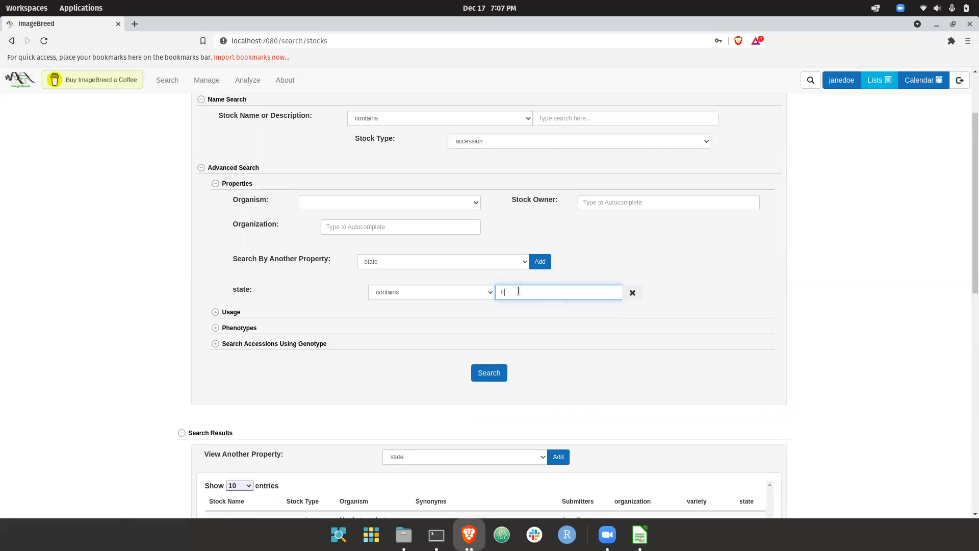
left_click(501, 310)
left_click(502, 373)
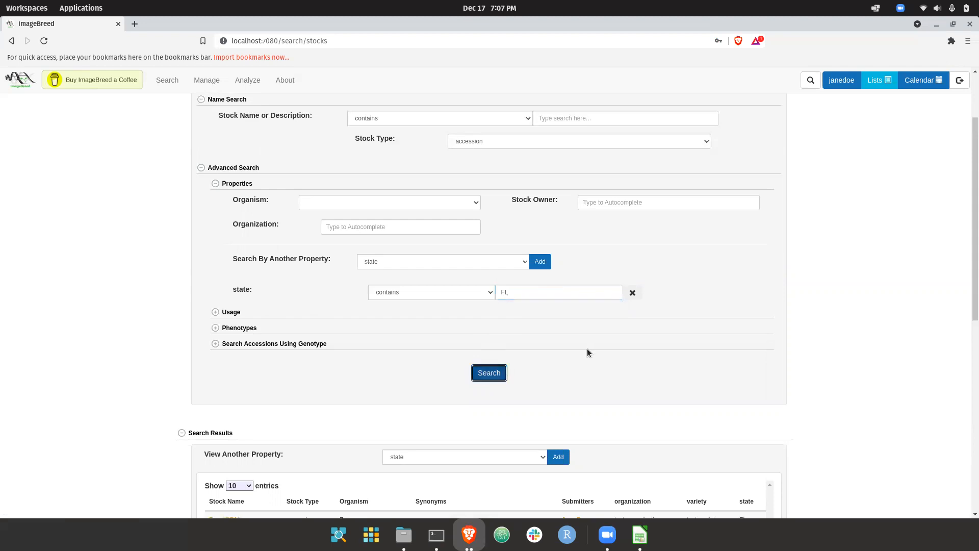
Check the accessions found for state FL and add variety as another search criterion.
scroll(587, 348, "down", 3)
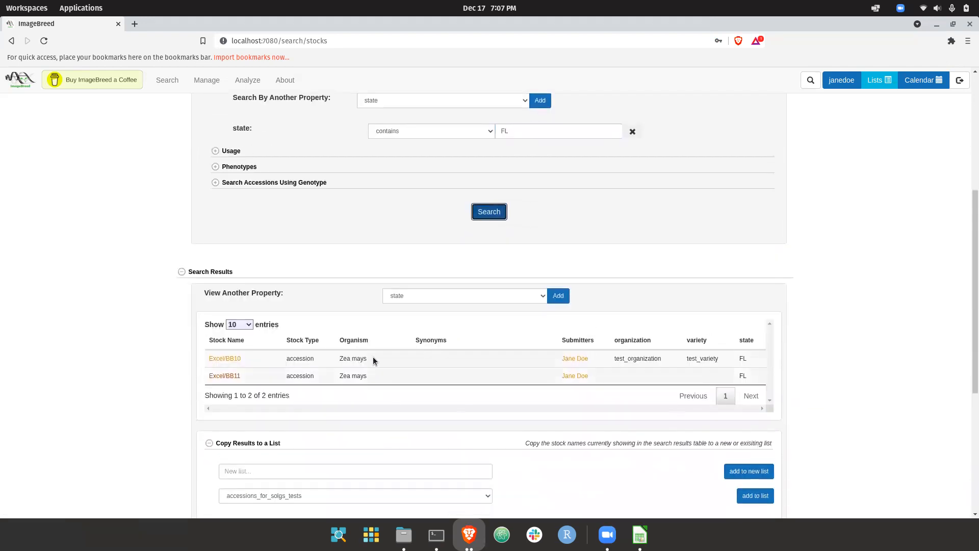
scroll(577, 383, "up", 1)
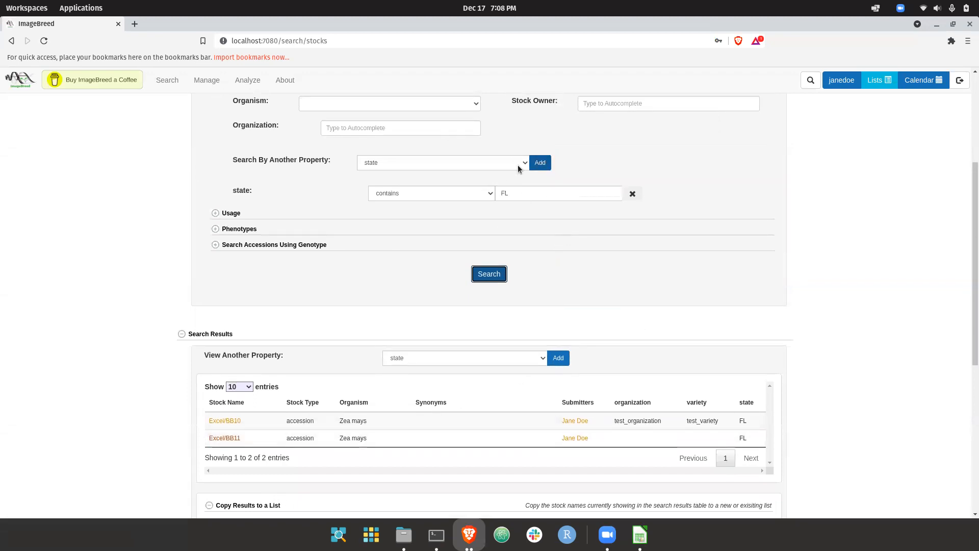
left_click(539, 163)
left_click(427, 164)
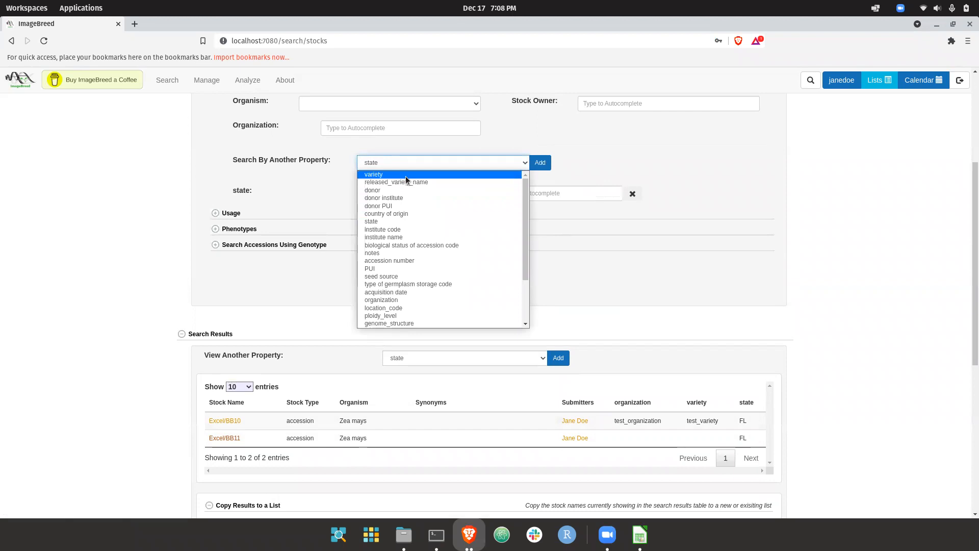
left_click(406, 176)
left_click(543, 160)
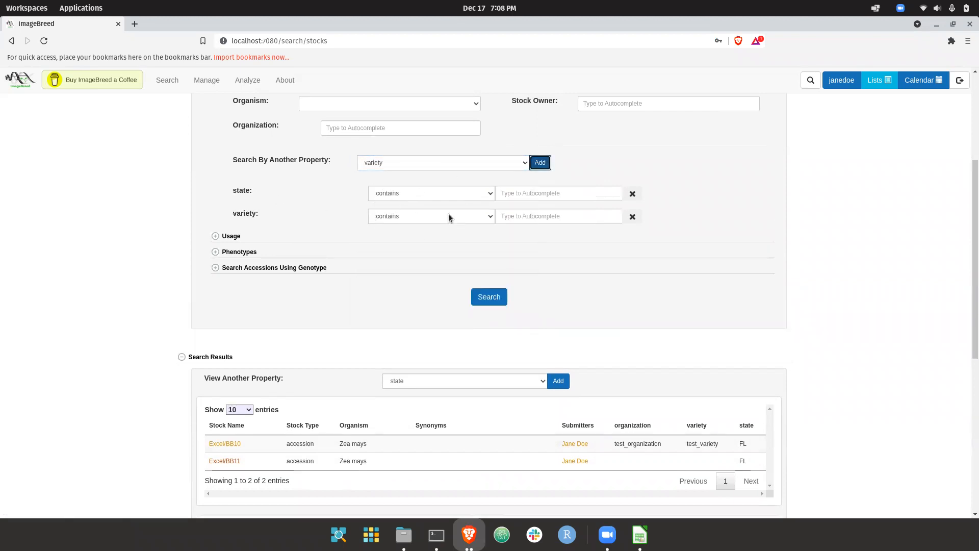
Examine the match options for the state criterion and look over the search form and results sections.
scroll(449, 218, "down", 1)
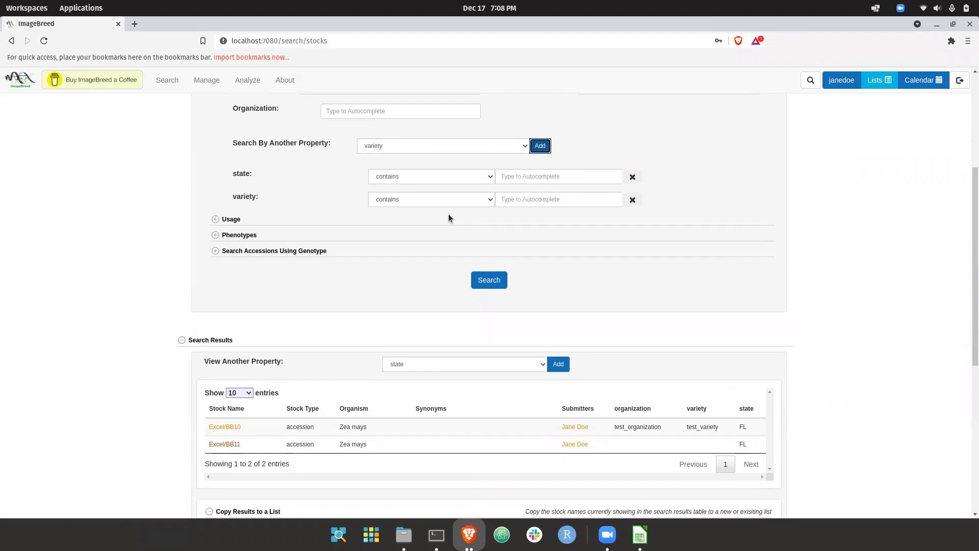
left_click(475, 178)
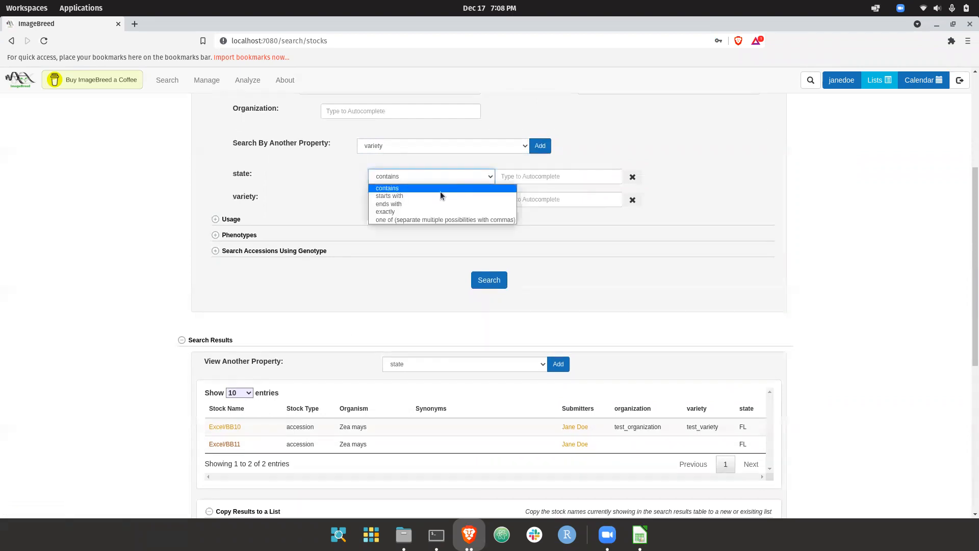
left_click(340, 187)
scroll(411, 213, "up", 4)
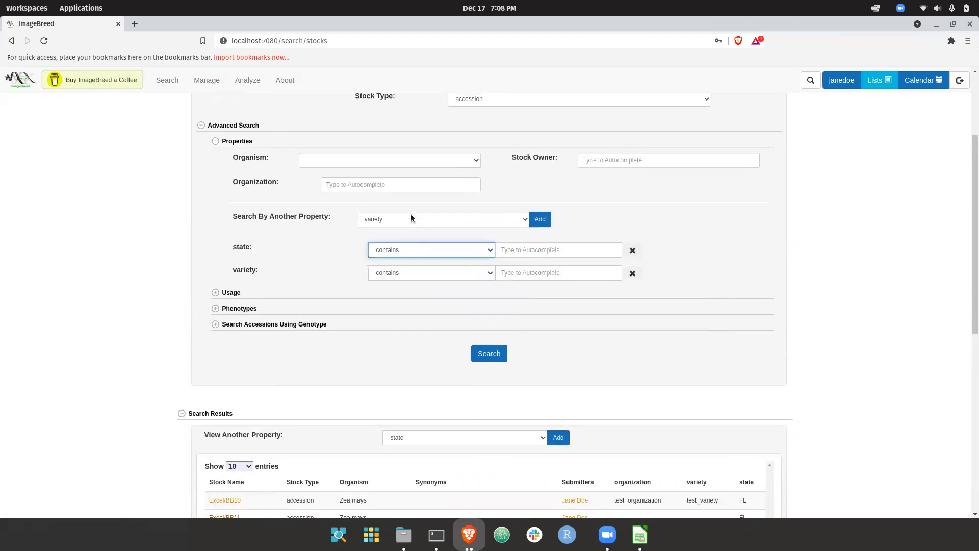
scroll(411, 213, "down", 6)
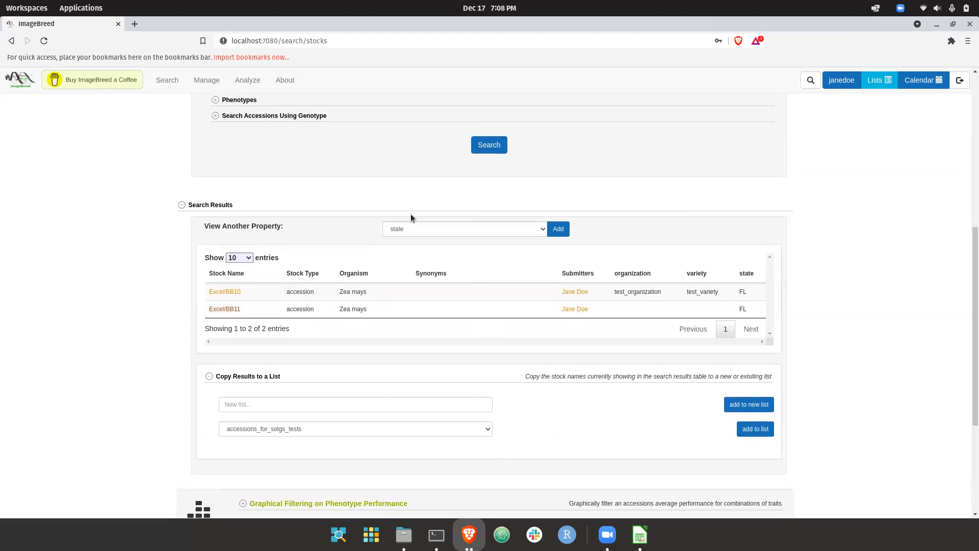
scroll(410, 218, "down", 1)
scroll(409, 218, "up", 3)
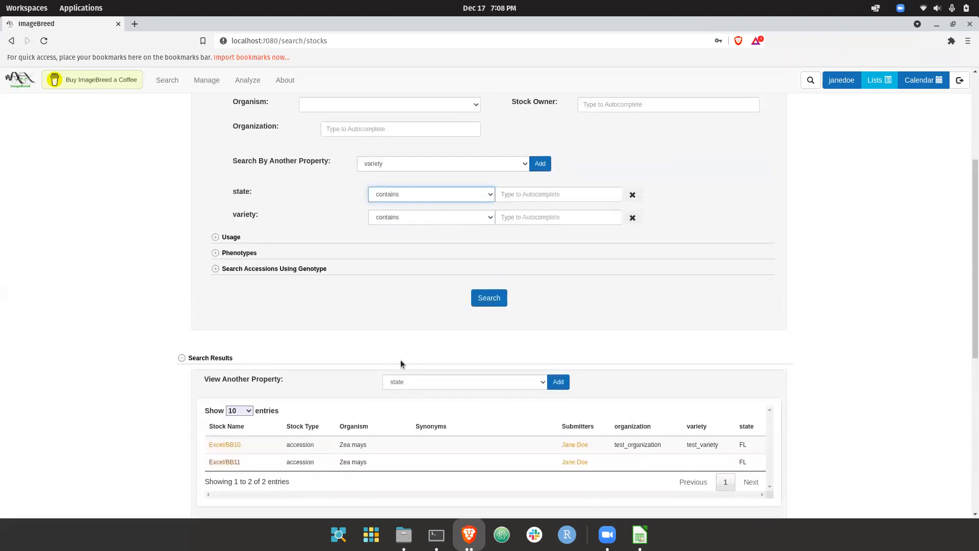
scroll(482, 344, "up", 2)
scroll(436, 243, "up", 3)
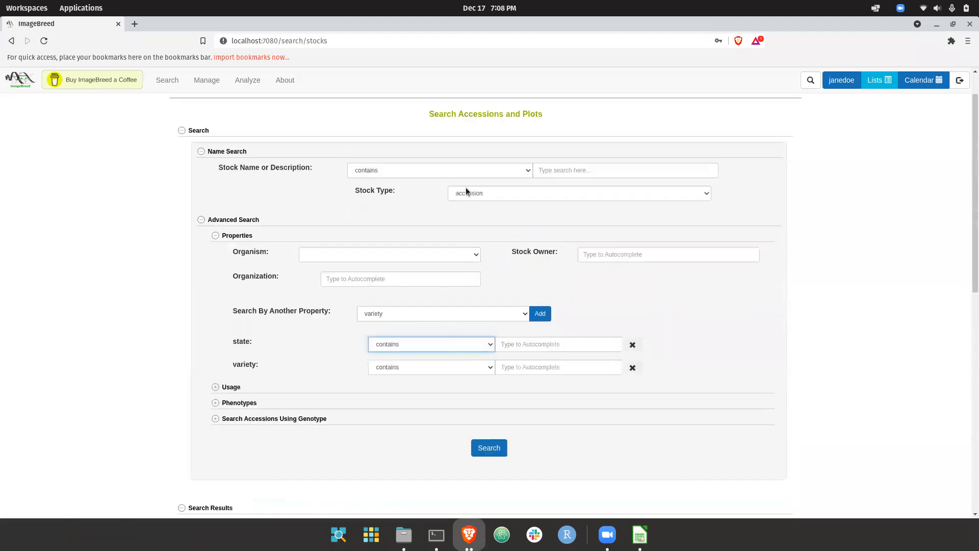
scroll(466, 286, "down", 3)
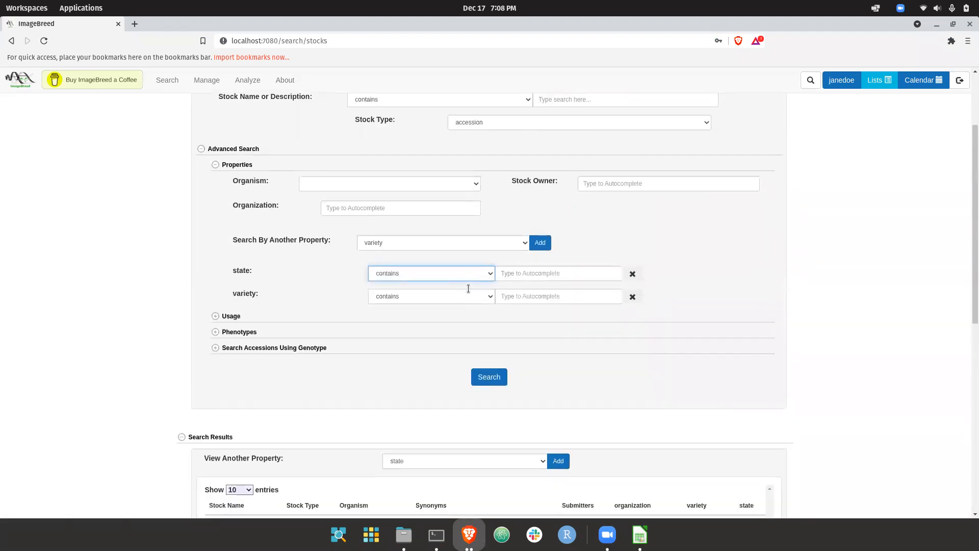
scroll(427, 289, "up", 2)
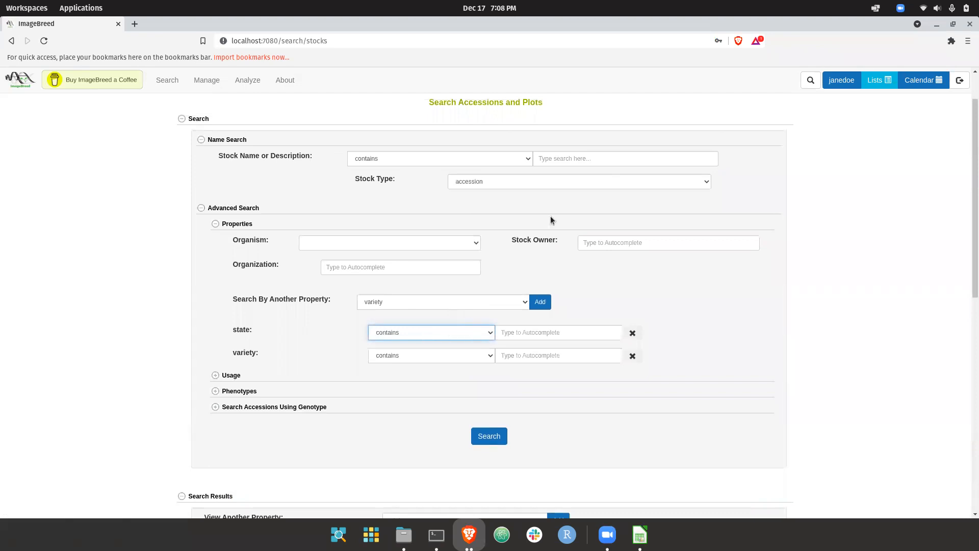
Search for accessions whose stock name or description contains test_accession.
left_click(585, 159)
type("test")
left_click(591, 174)
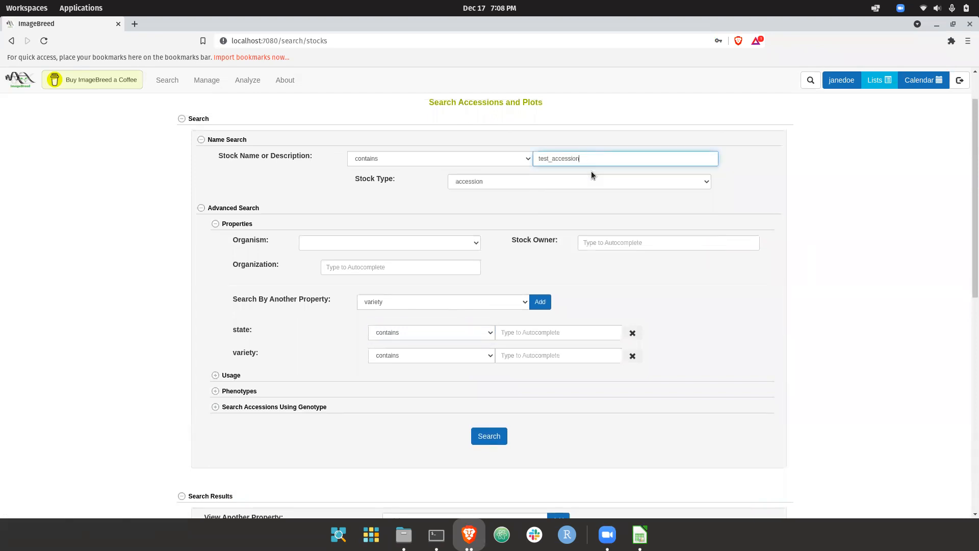
left_click(491, 440)
scroll(434, 430, "down", 4)
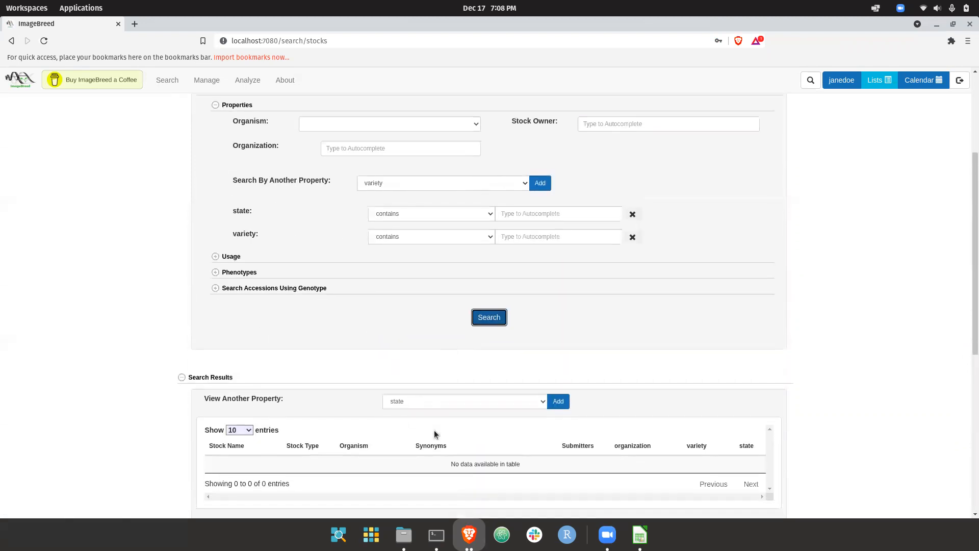
Reopen the Accessions and Plots search with a fresh form and look through the full accession list.
scroll(434, 429, "up", 5)
left_click(166, 89)
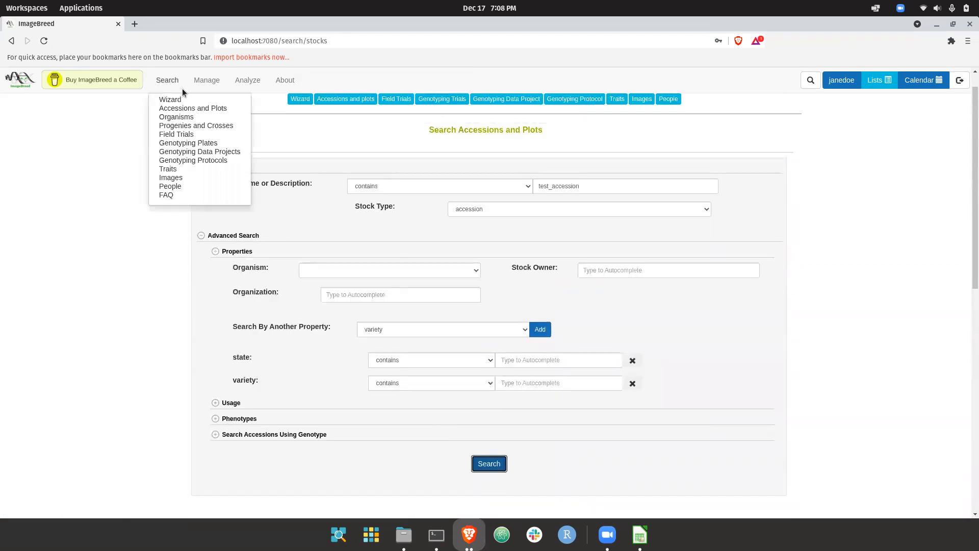
left_click(183, 109)
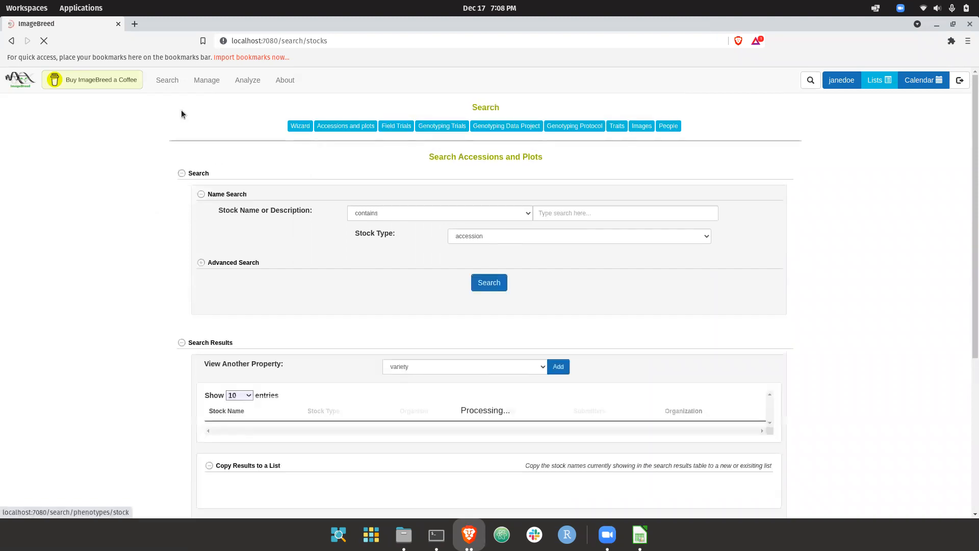
scroll(299, 234, "down", 3)
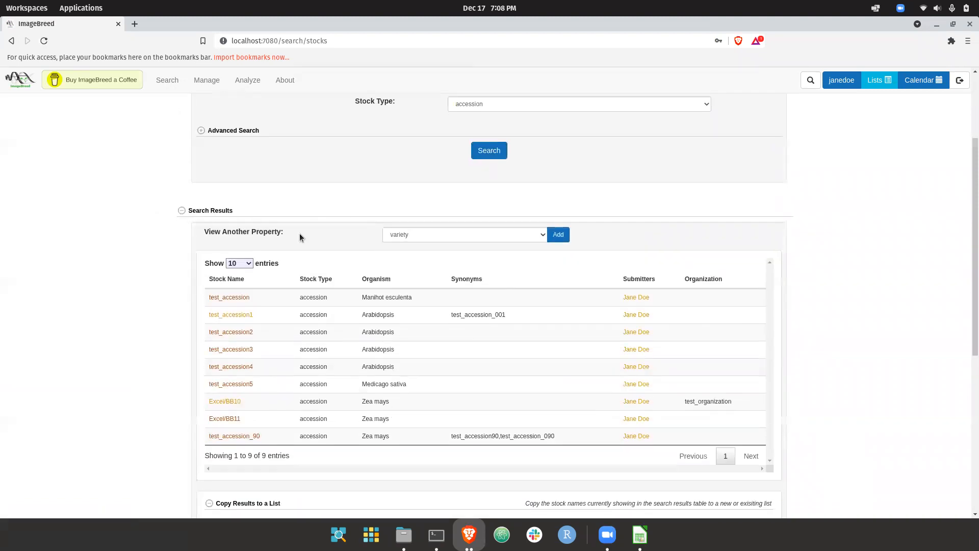
scroll(299, 233, "down", 4)
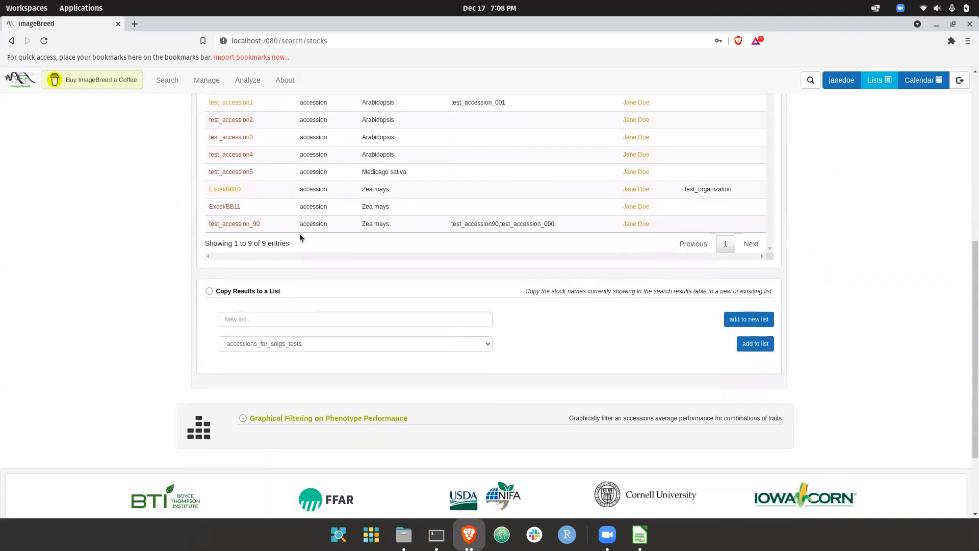
Expand Graphical Filtering on Phenotype Performance and its Graphical Filter Accessions By Traits section.
left_click(291, 395)
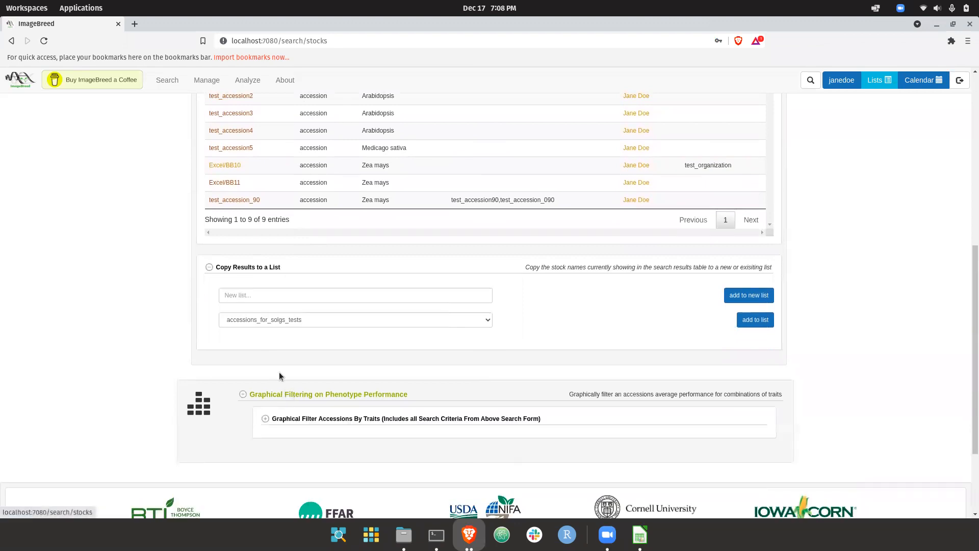
scroll(279, 376, "down", 2)
left_click(339, 321)
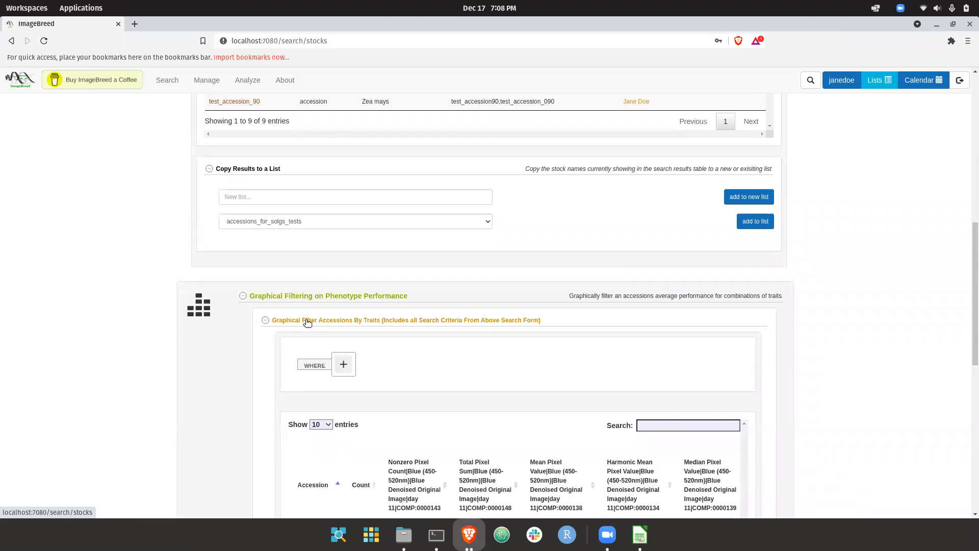
scroll(307, 322, "down", 3)
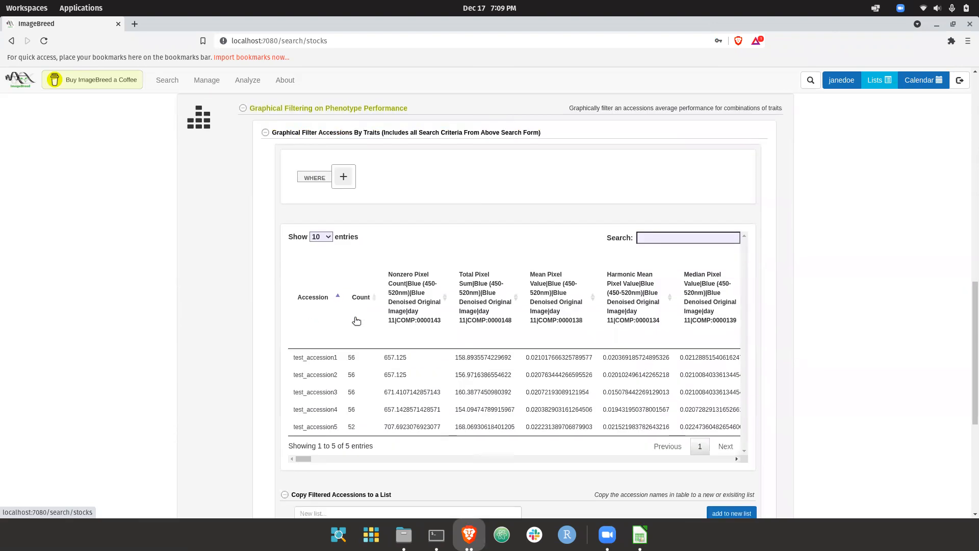
Compare the accession search results with the trait values and counts in the graphical filter table.
scroll(345, 334, "up", 8)
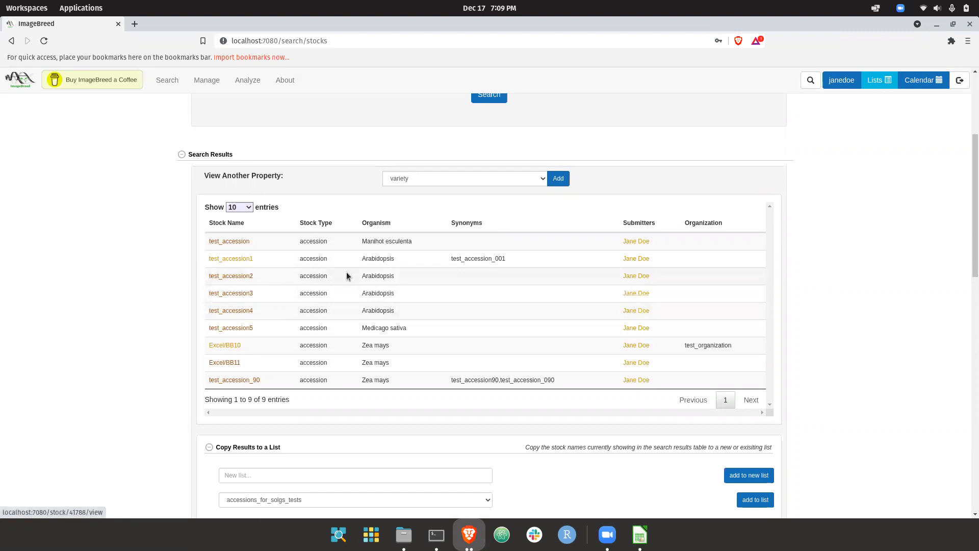
scroll(405, 259, "up", 1)
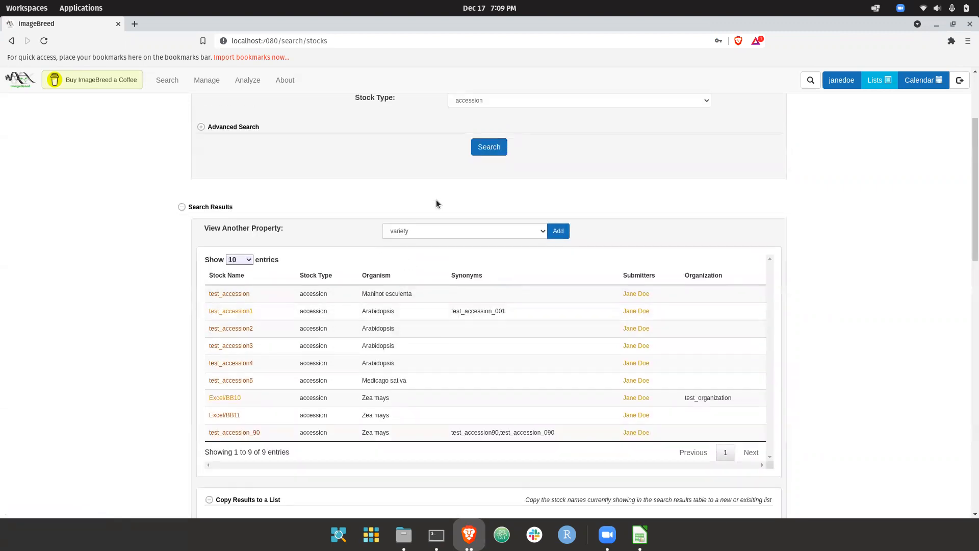
scroll(293, 371, "down", 2)
scroll(295, 345, "up", 4)
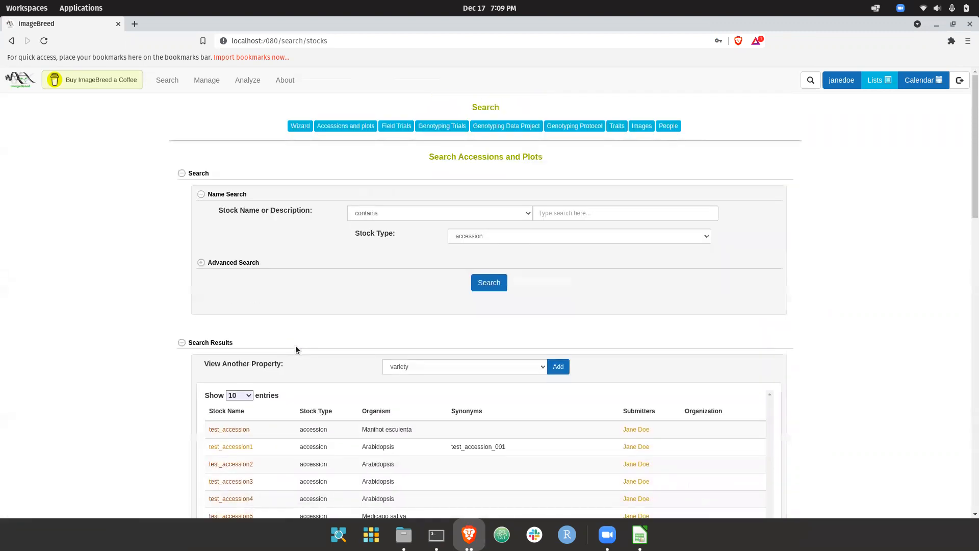
scroll(342, 278, "down", 5)
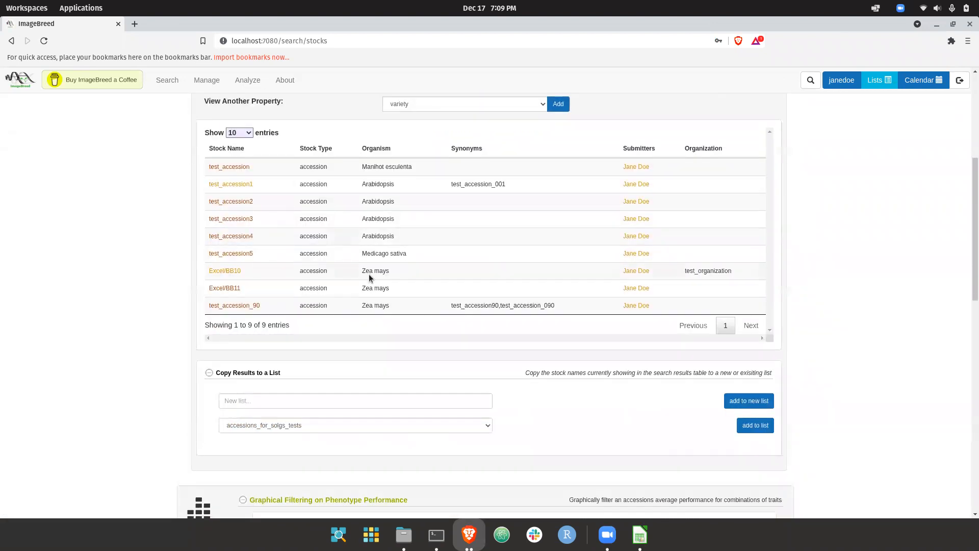
scroll(369, 274, "down", 6)
scroll(369, 274, "down", 2)
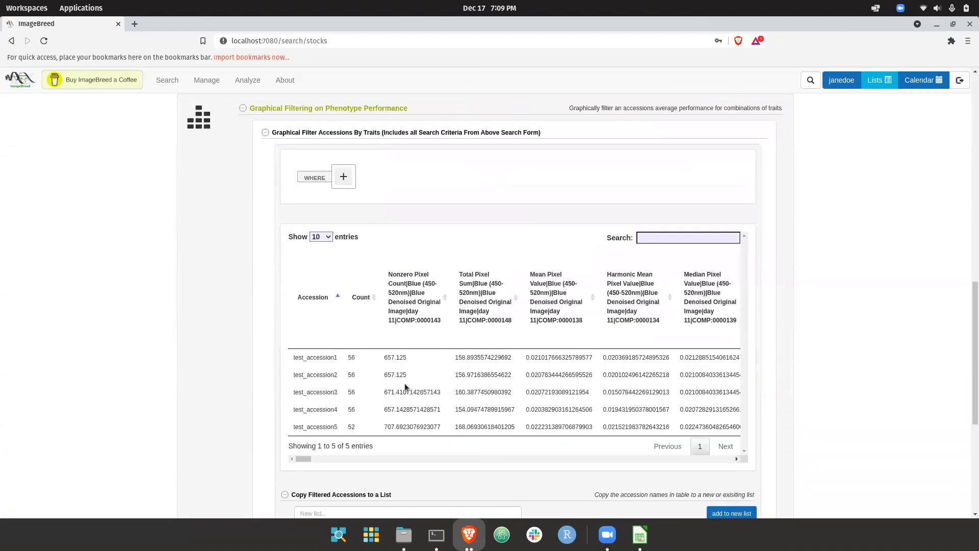
scroll(405, 383, "down", 1)
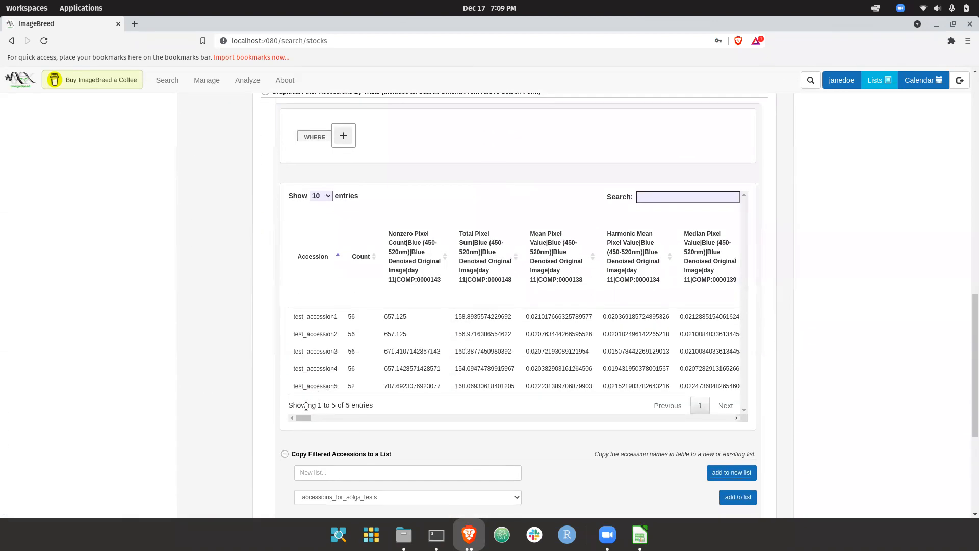
left_click_drag(305, 418, 288, 378)
scroll(354, 319, "down", 1)
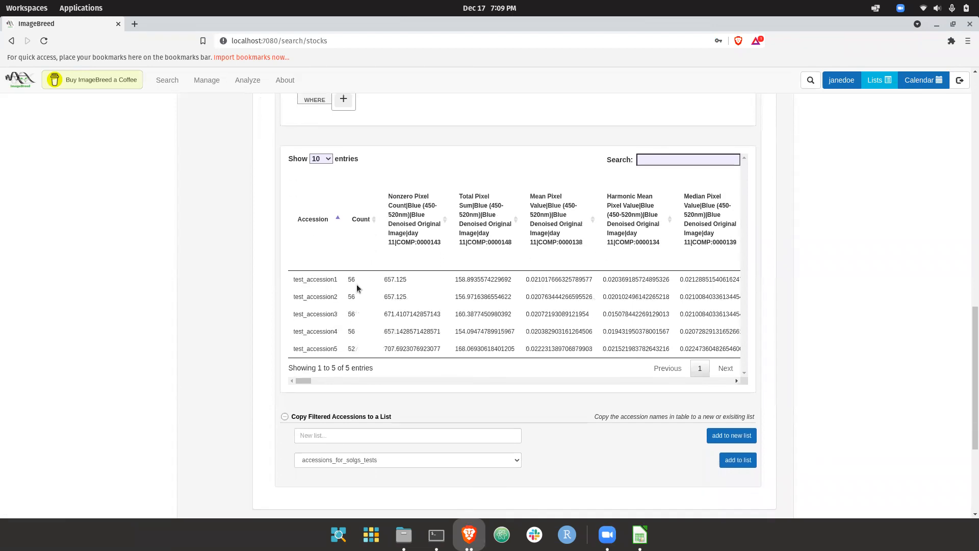
scroll(364, 304, "up", 1)
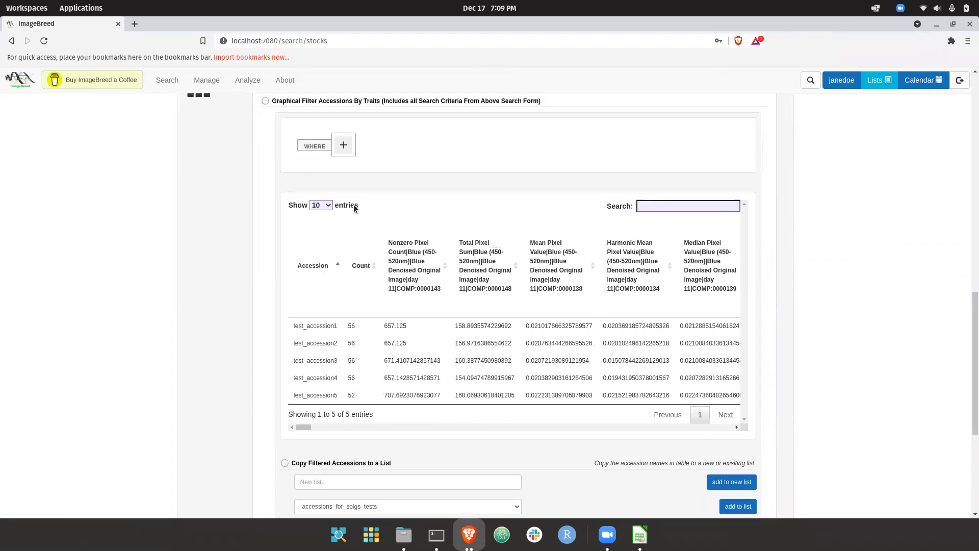
Add a range filter on the day 11 trait Mean Pixel Value|Red (600-690nm)|Thresholded Red Denoised Original Image, COMP:0000213.
left_click(343, 145)
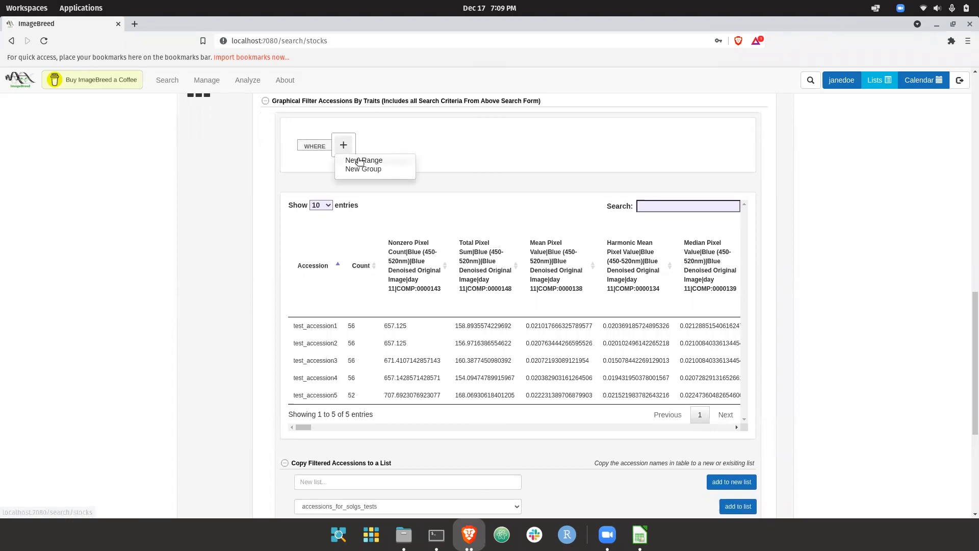
left_click(359, 161)
left_click(393, 150)
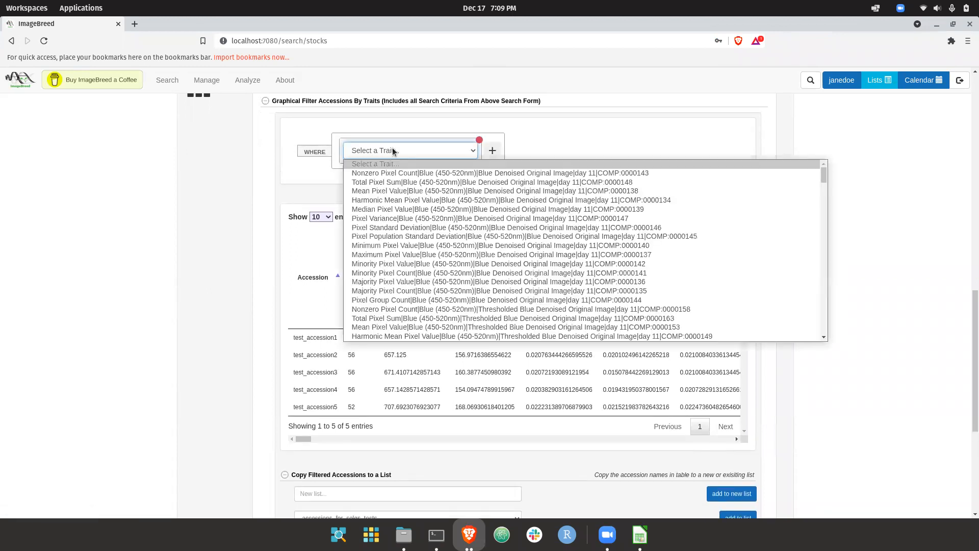
scroll(424, 238, "down", 5)
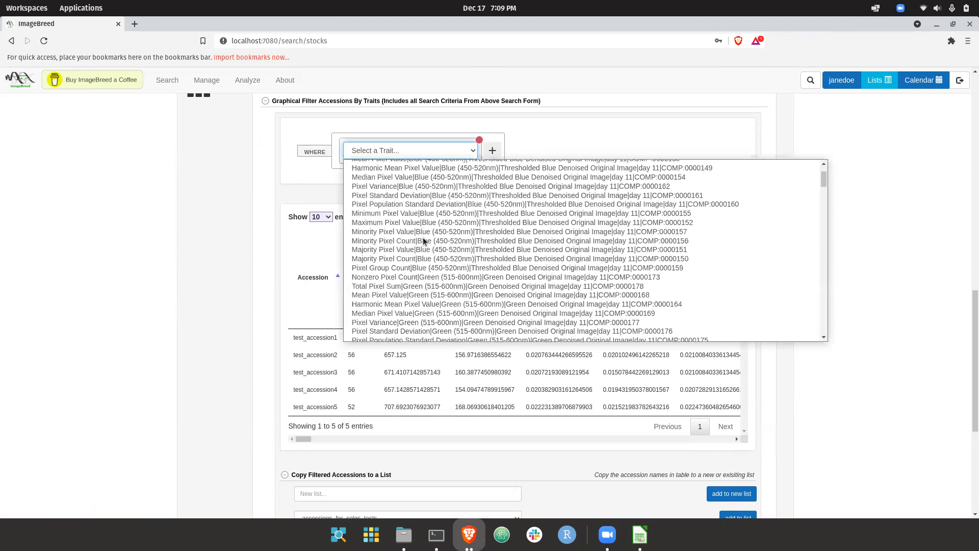
scroll(423, 241, "down", 8)
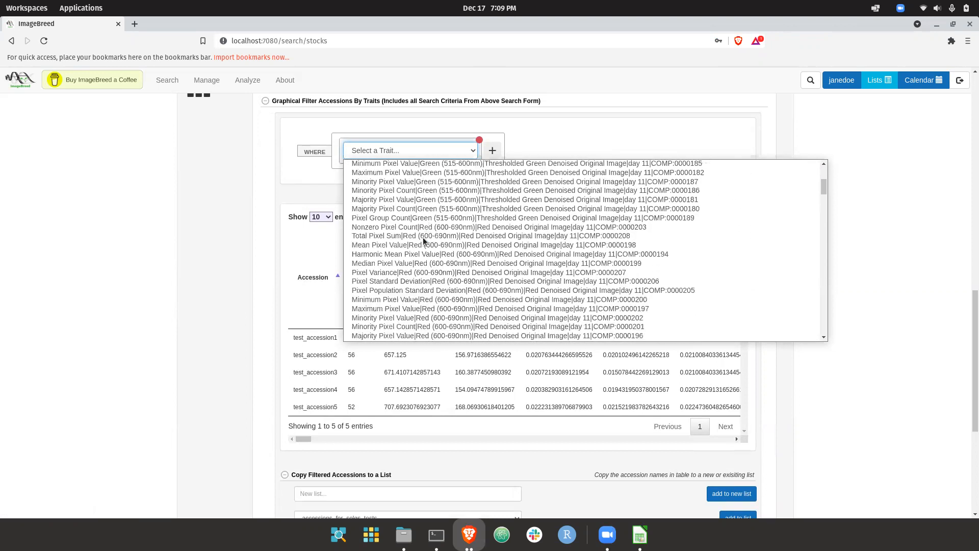
scroll(424, 241, "down", 3)
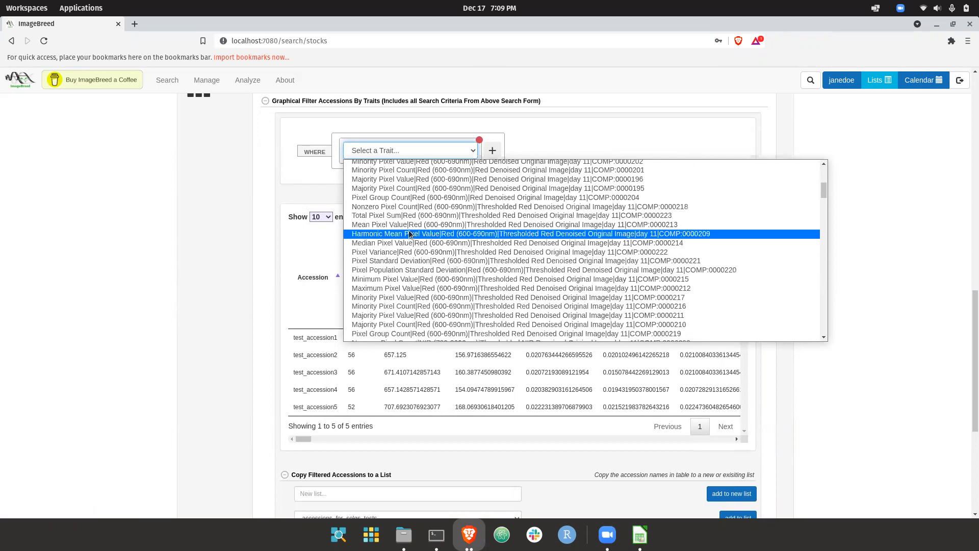
left_click(412, 225)
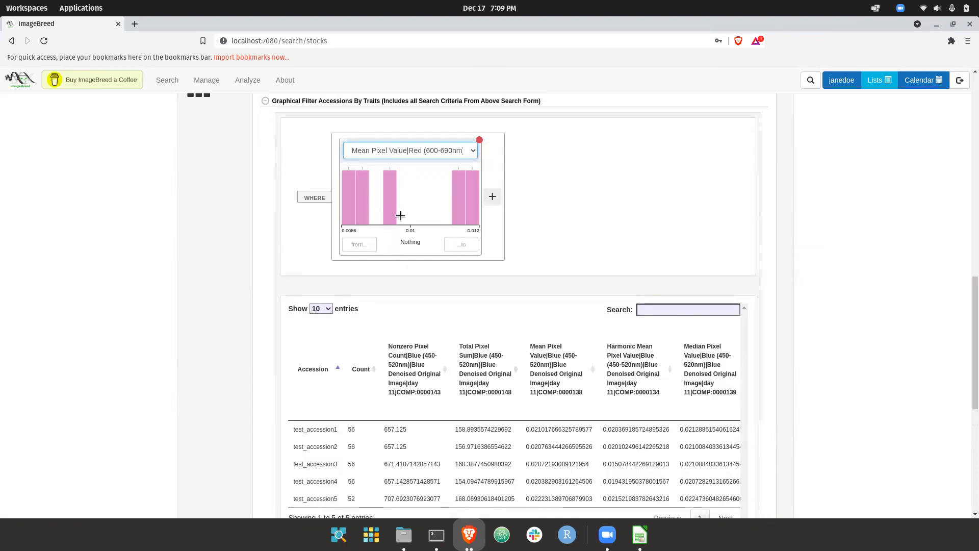
Select the low end of the red Mean Pixel Value histogram, from 8.5629m to 9.9261m, as the filter range.
left_click(422, 216)
left_click_drag(421, 216, 487, 185)
left_click_drag(398, 198, 334, 196)
Add a second range filter in the same group on Total Pixel Sum|Blue (450-520nm)|Blue Denoised Original Image, day 11, COMP:0000148.
left_click(493, 198)
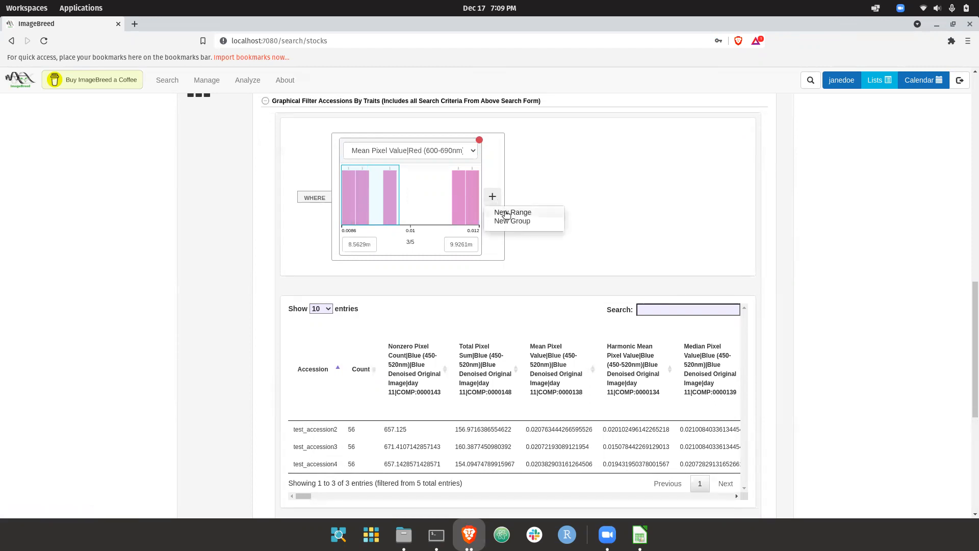
left_click(506, 213)
left_click(583, 195)
scroll(521, 264, "down", 20)
scroll(522, 264, "down", 15)
scroll(461, 283, "down", 5)
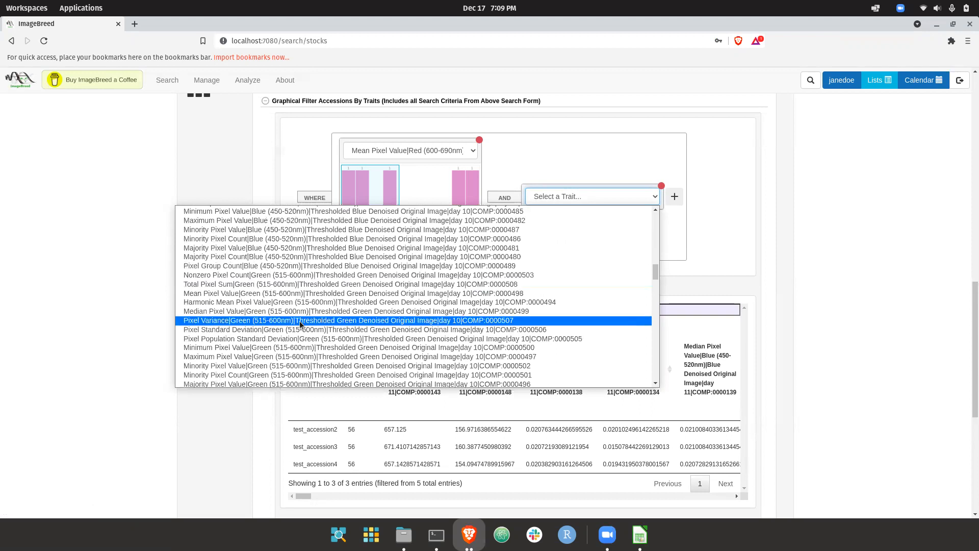
scroll(299, 321, "up", 15)
scroll(298, 320, "up", 10)
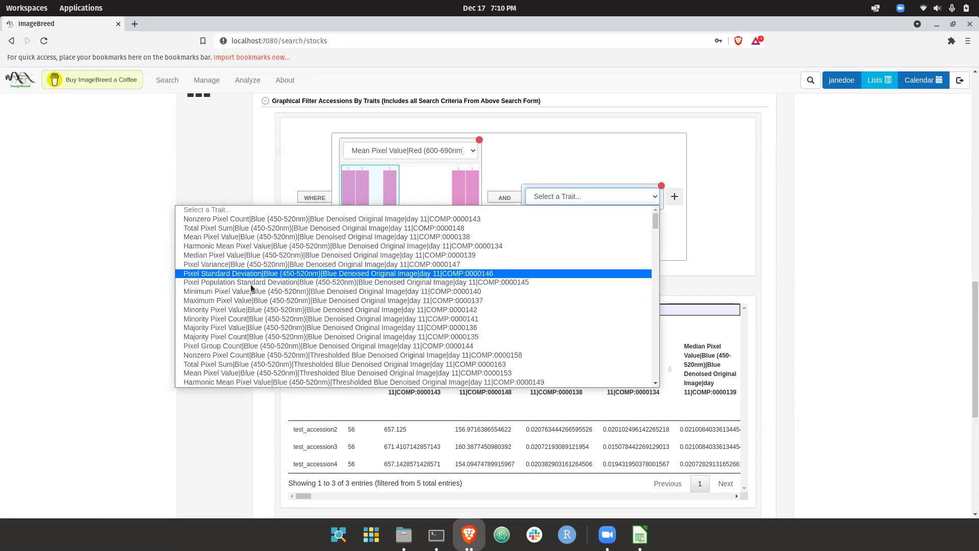
left_click(262, 229)
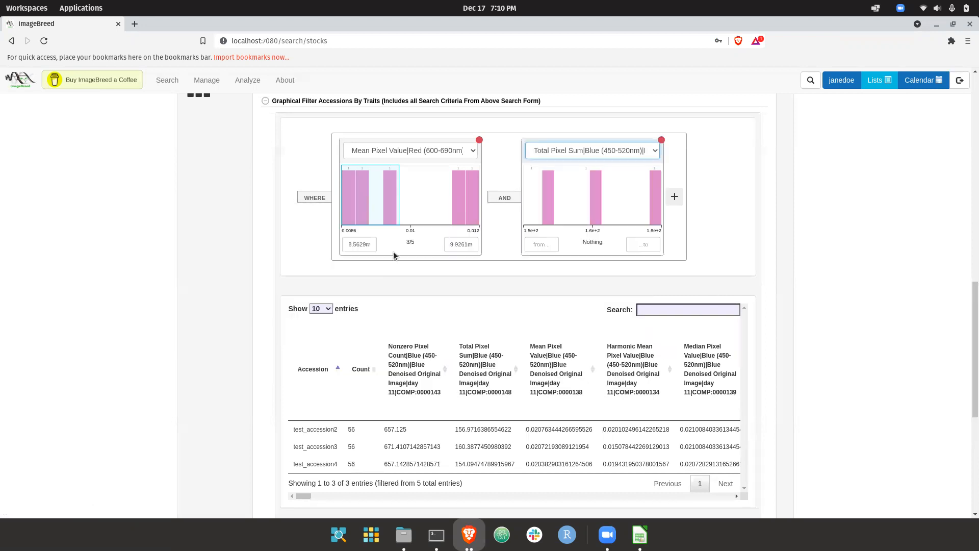
Select the range 156.97 to 160.39 on the blue Total Pixel Sum histogram and review the filtered accessions.
left_click_drag(621, 199, 687, 199)
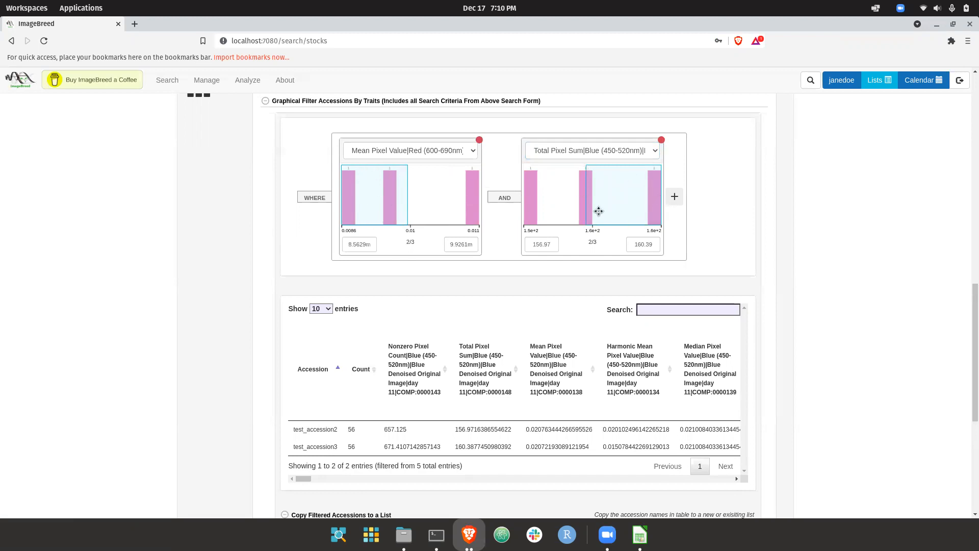
scroll(455, 377, "down", 2)
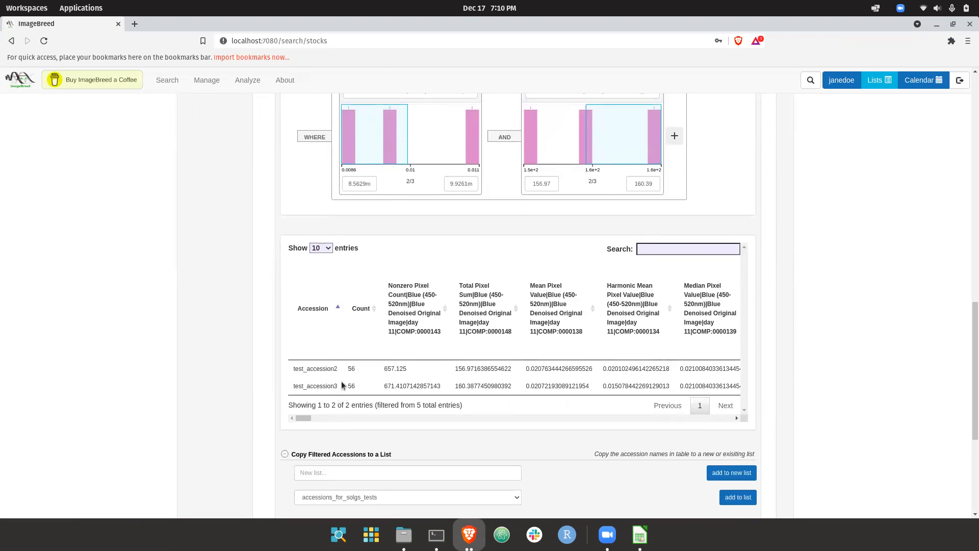
scroll(341, 384, "up", 2)
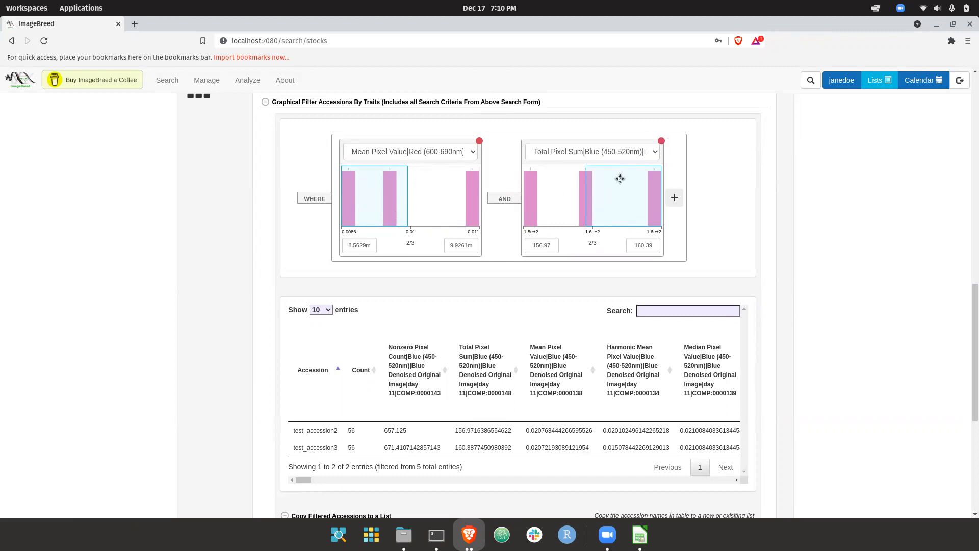
scroll(620, 178, "up", 15)
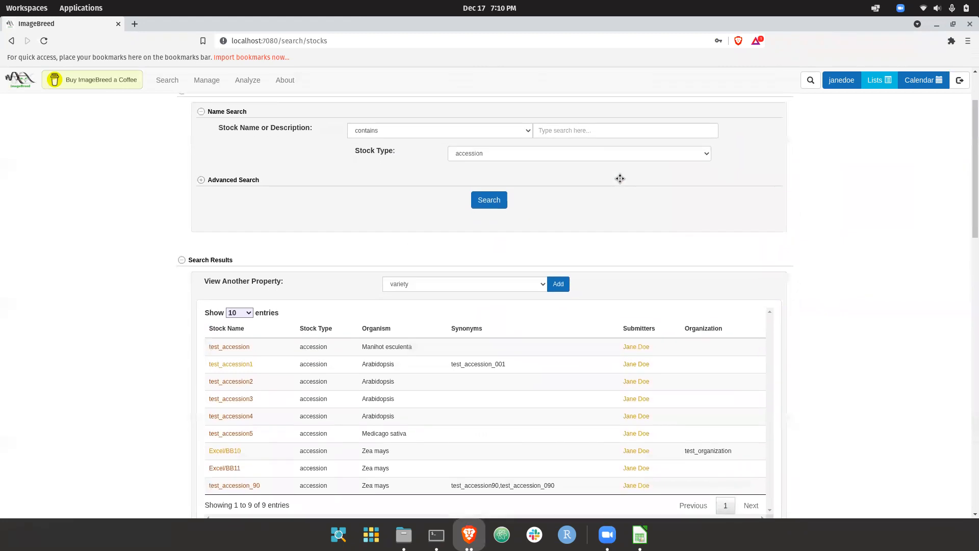